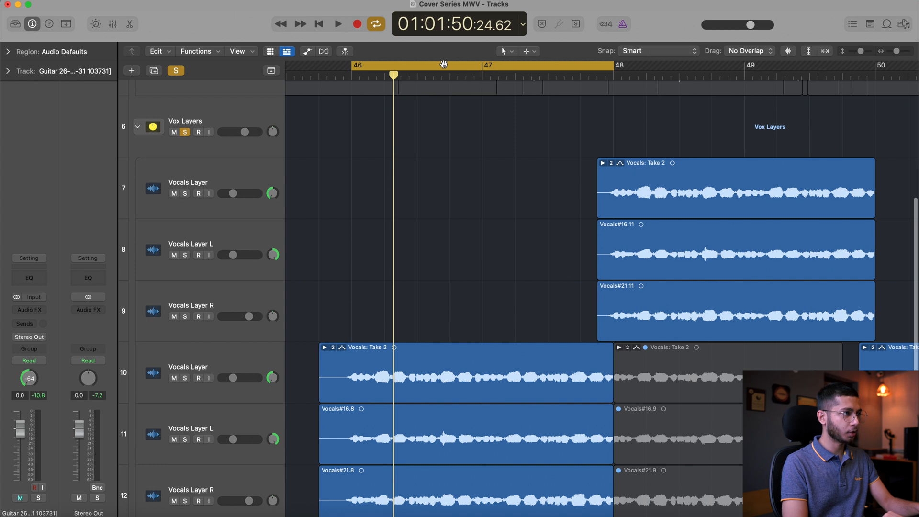
Cycle bars 46 to 52 and play back the soloed vocal layers in that range
scroll(431, 187, "down", 3)
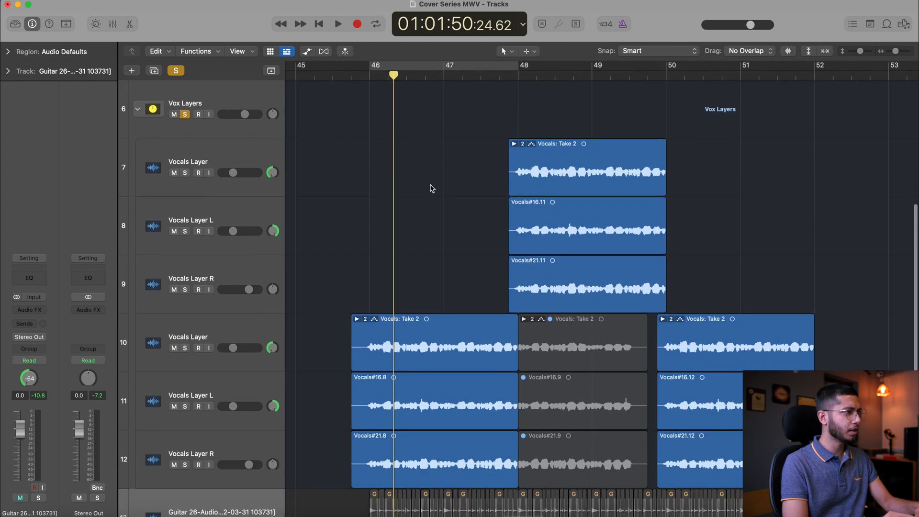
scroll(431, 188, "down", 2)
left_click_drag(372, 68, 814, 72)
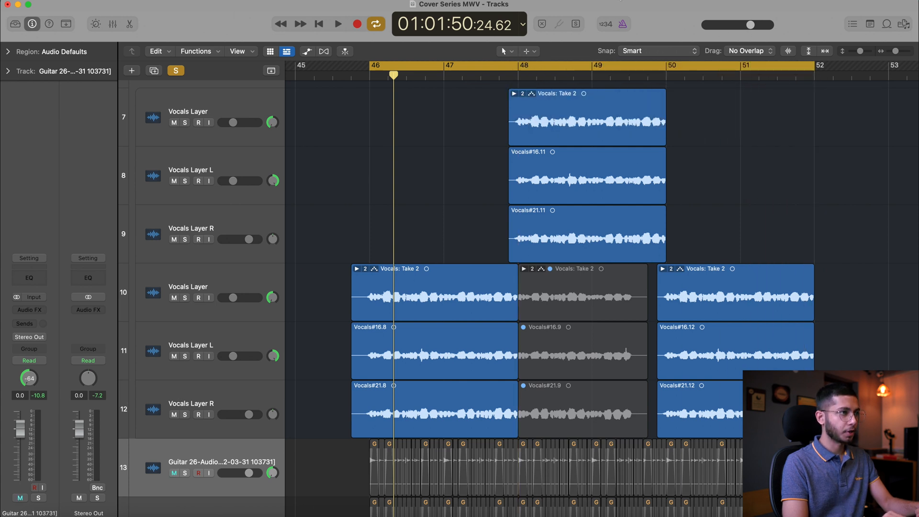
key("space")
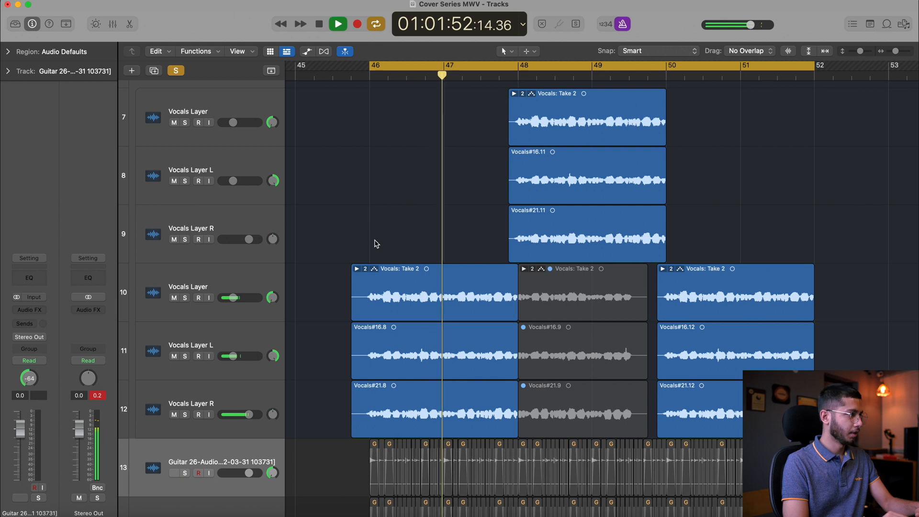
key("space")
Inspect the channel strips of the Vox Layers stack and its first Vocals Layer track
scroll(376, 243, "up", 3)
left_click(218, 179)
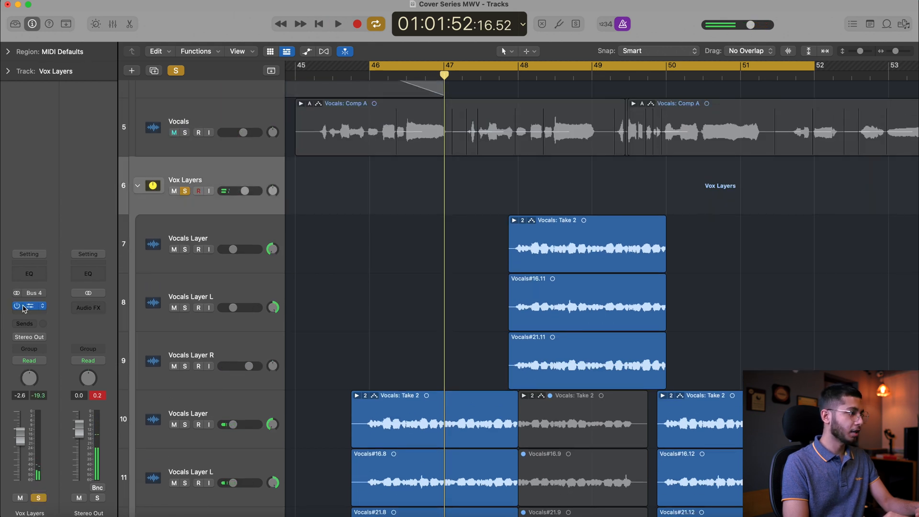
left_click(234, 222)
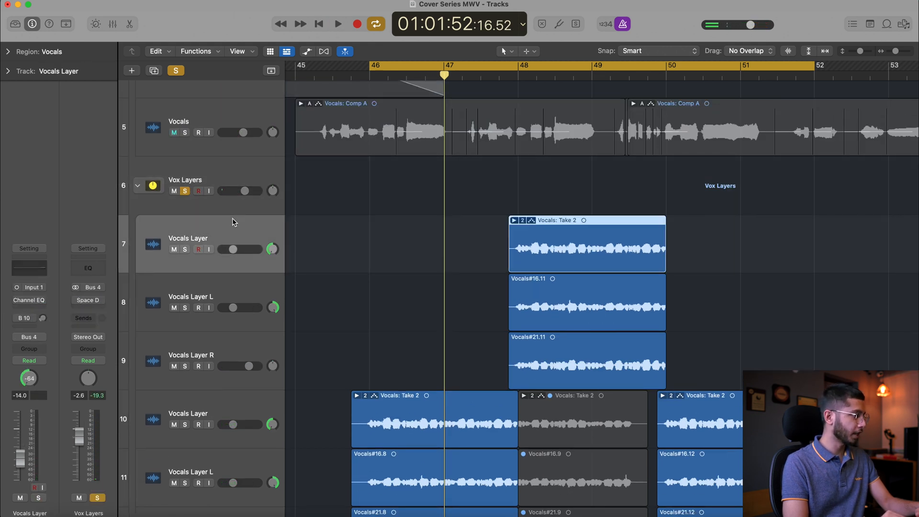
left_click(214, 181)
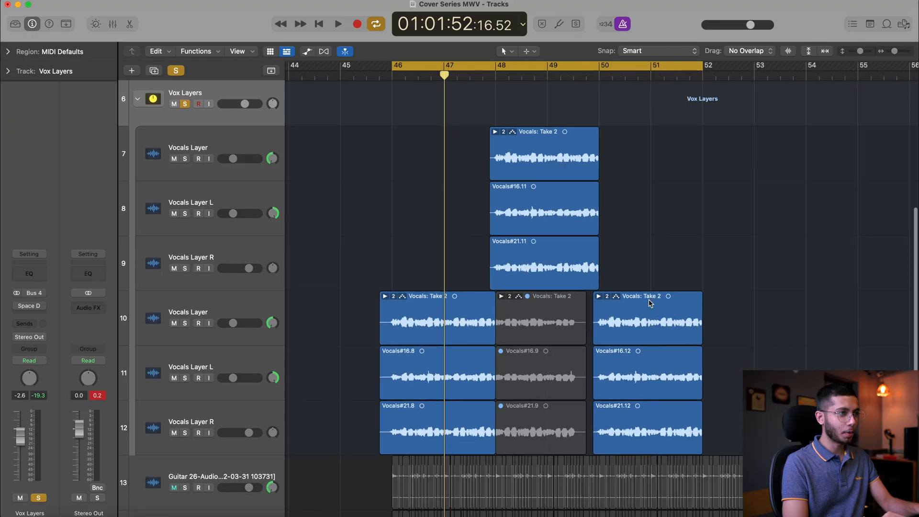
Play the cycled section again to hear the complete Vox Layers stack together
key("super+Right")
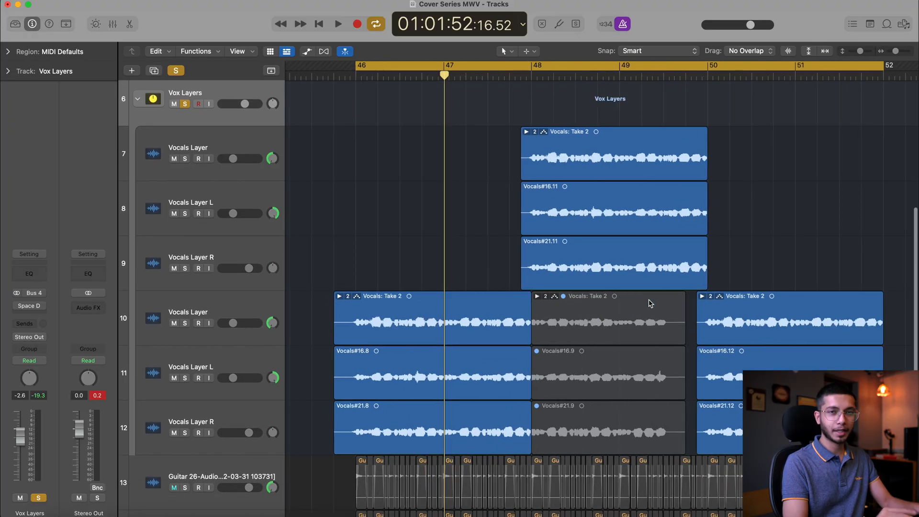
key("space")
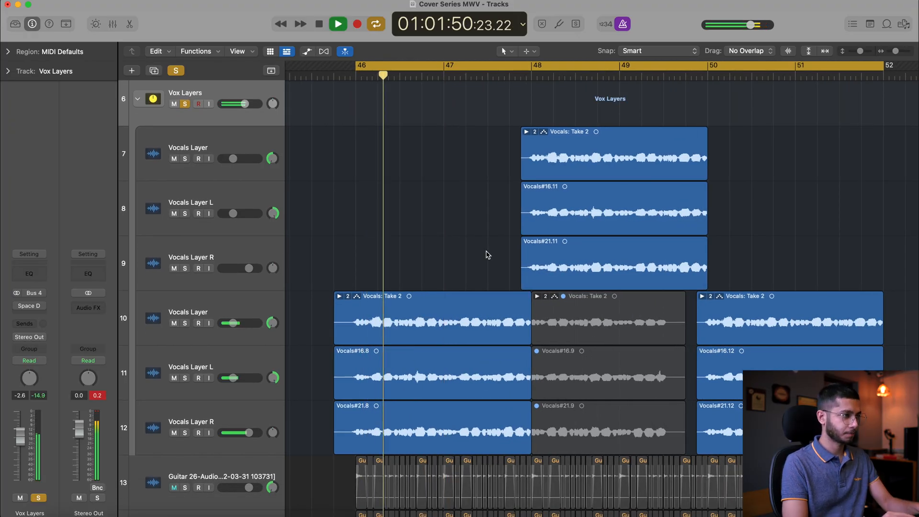
scroll(487, 255, "down", 2)
scroll(488, 255, "right", 2)
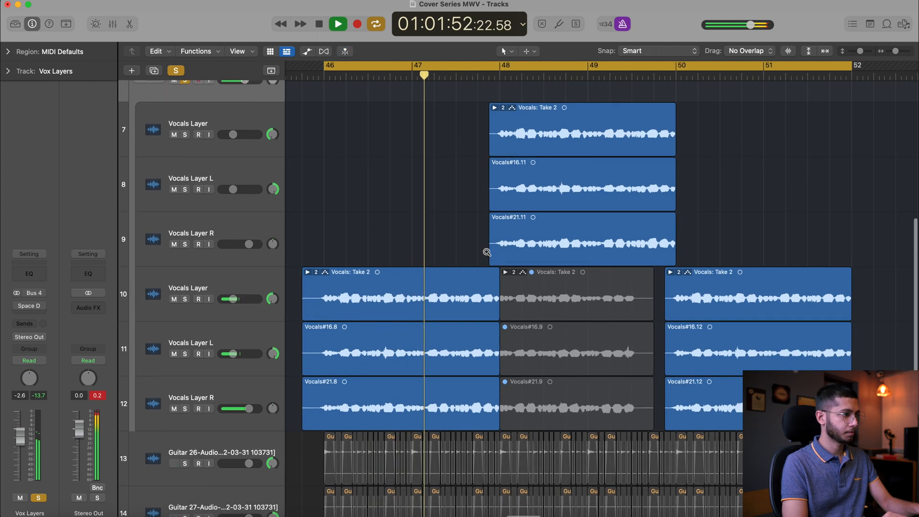
scroll(487, 252, "up", 3)
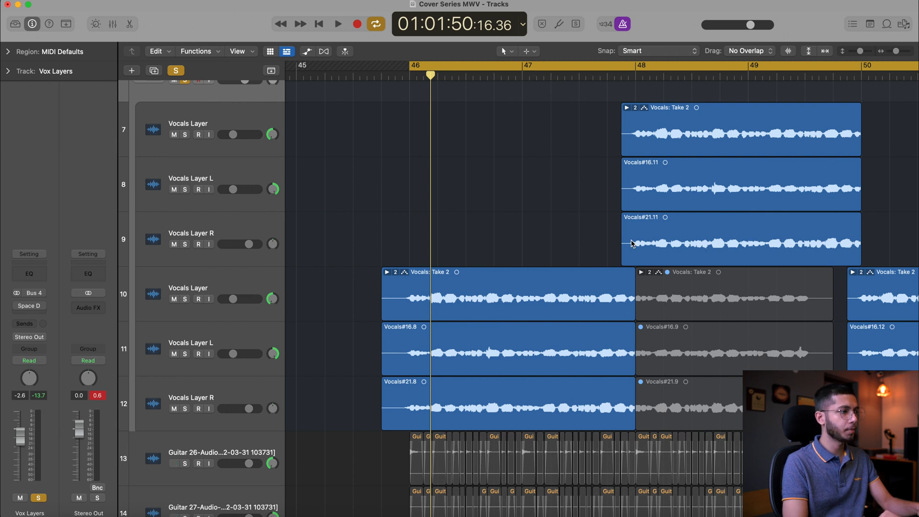
Examine the three vocal regions on tracks 10 to 12 that start just before bar 46
left_click_drag(481, 226, 537, 404)
scroll(507, 383, "right", 10)
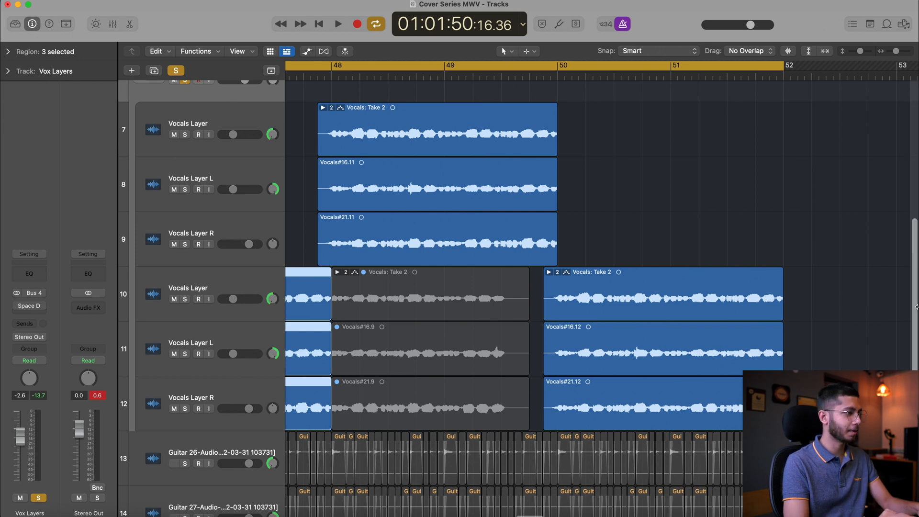
scroll(569, 337, "left", 10)
scroll(569, 337, "down", 2)
scroll(569, 337, "right", 1)
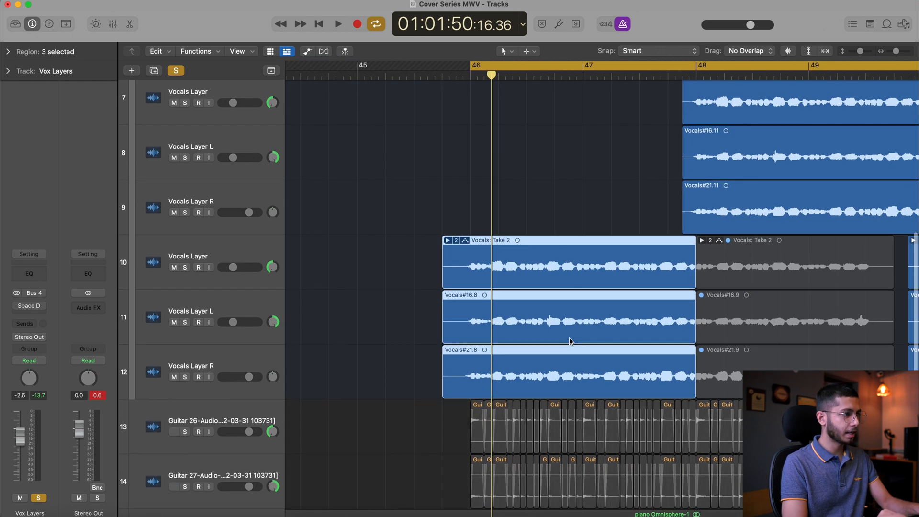
key("super+Right")
left_click(406, 221)
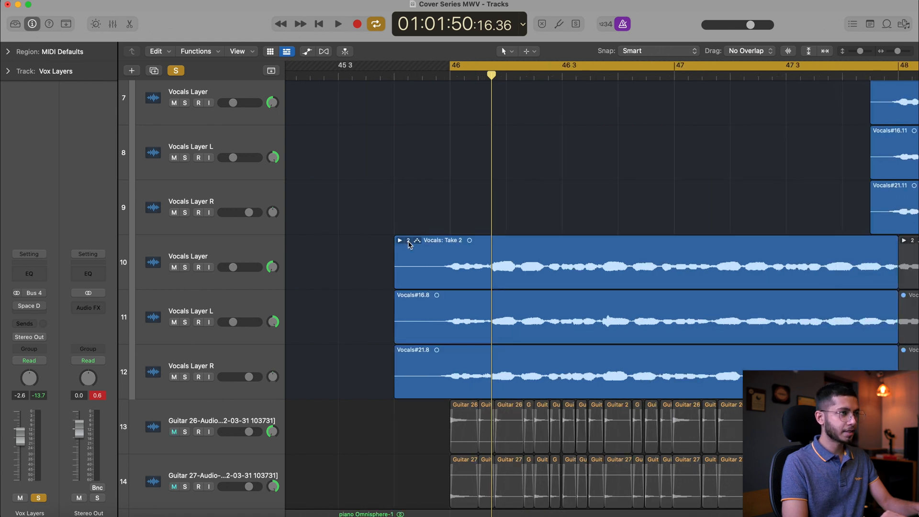
Flatten and merge the take folder that starts just before bar 46 on Vocals Layer track 10
scroll(409, 244, "right", 2)
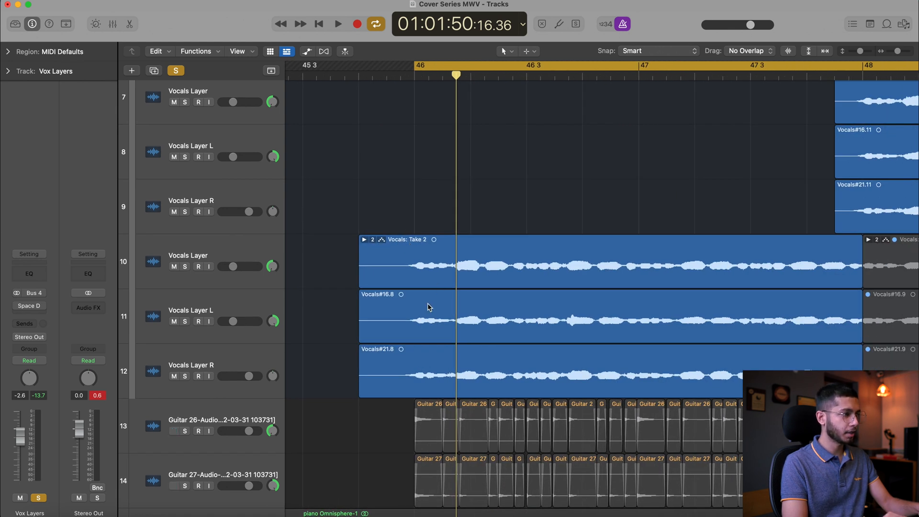
left_click_drag(324, 316, 476, 381)
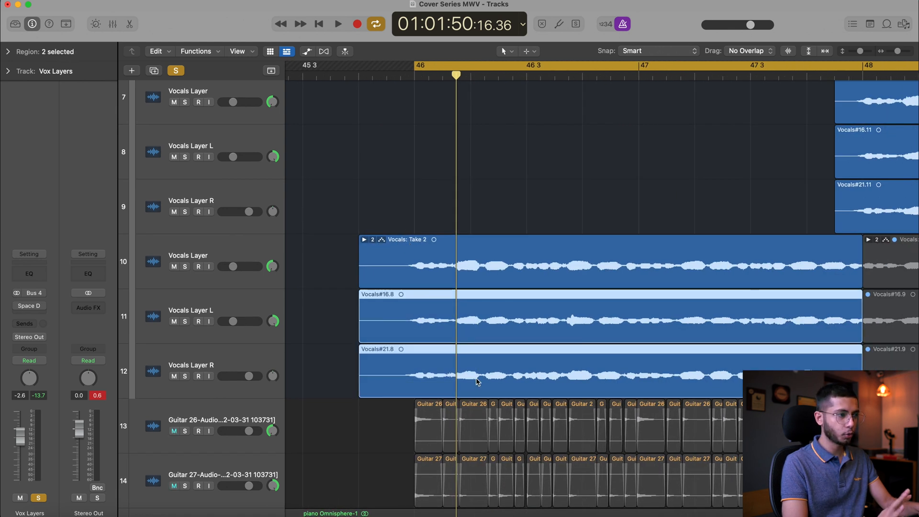
left_click(364, 239)
left_click(365, 239)
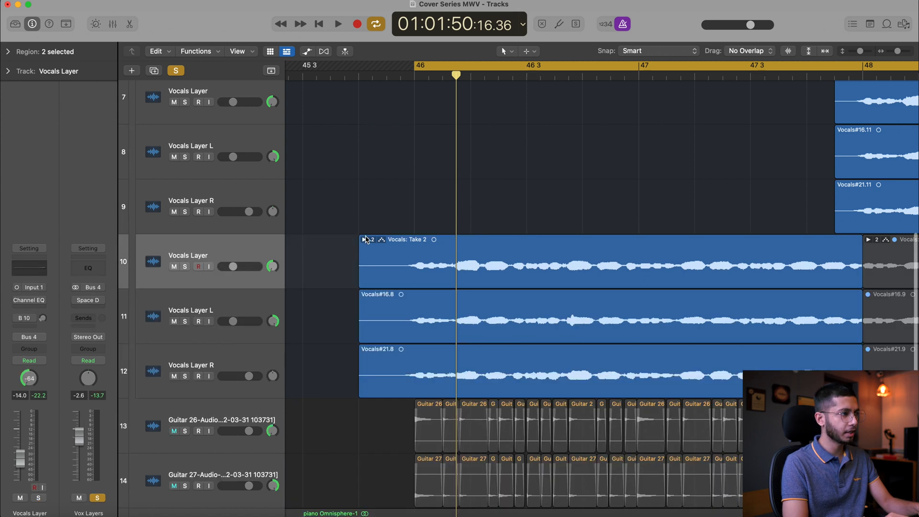
left_click(372, 240)
left_click(404, 313)
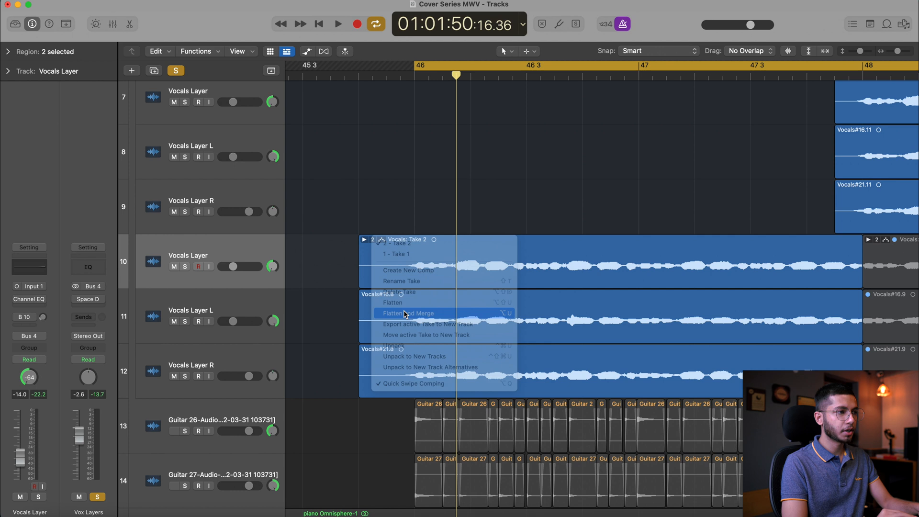
left_click(401, 188)
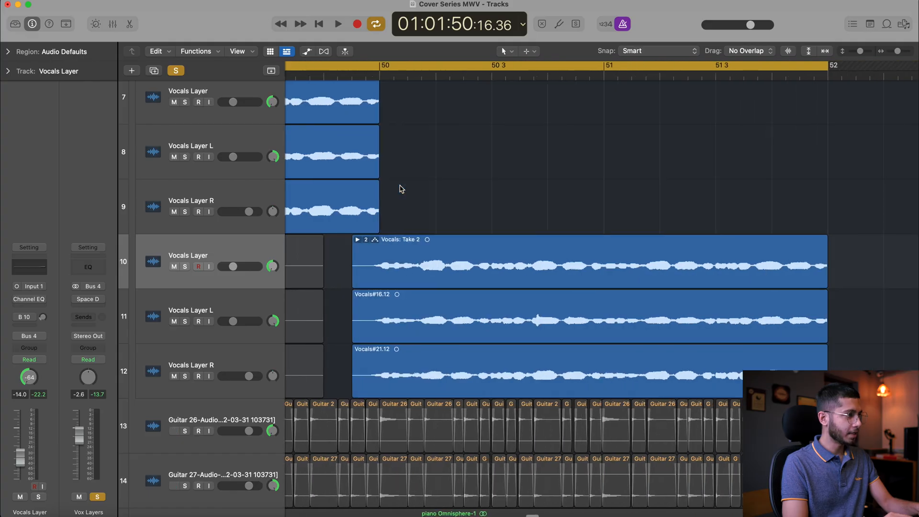
Flatten and merge the take folder that starts just before bar 50 on Vocals Layer track 10
scroll(400, 191, "left", 1)
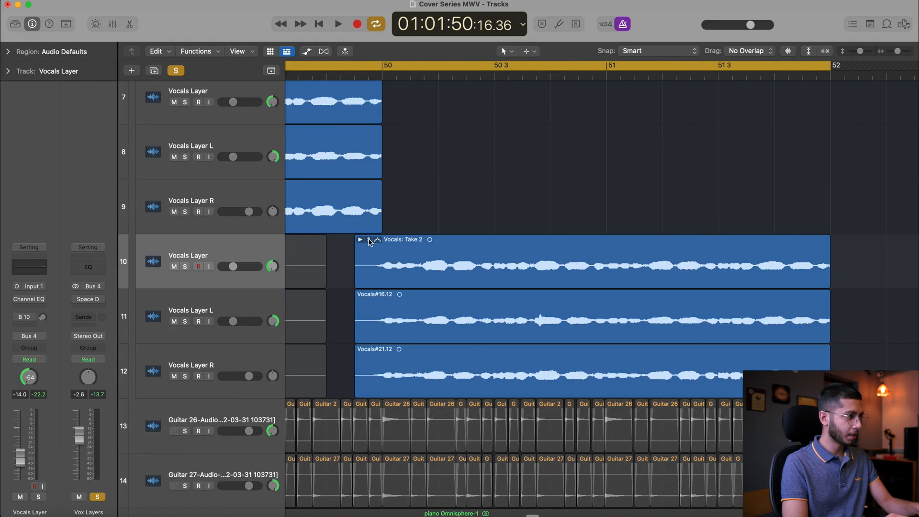
left_click(370, 240)
left_click(397, 314)
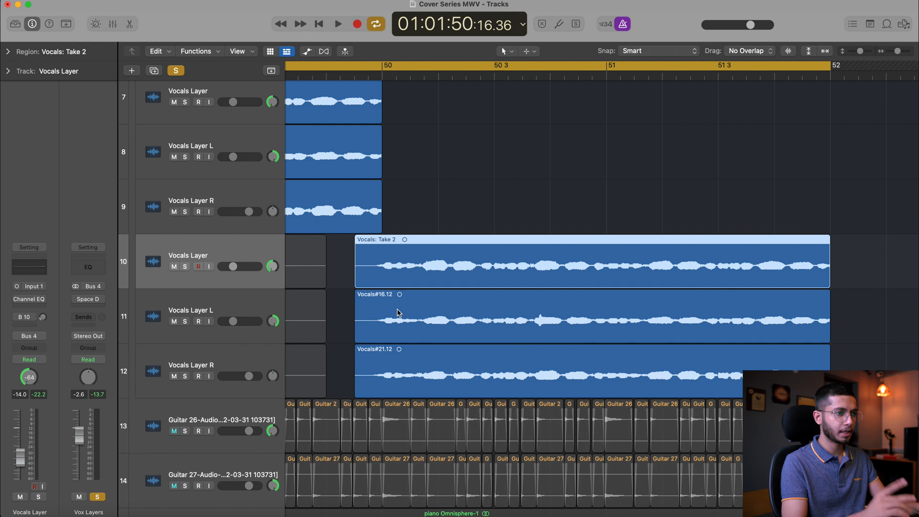
scroll(399, 313, "left", 18)
scroll(381, 178, "down", 1)
left_click(381, 178)
Set the cycle range to bars 46 to 48 and solo the three vocal layers on tracks 10 to 12
left_click(638, 68)
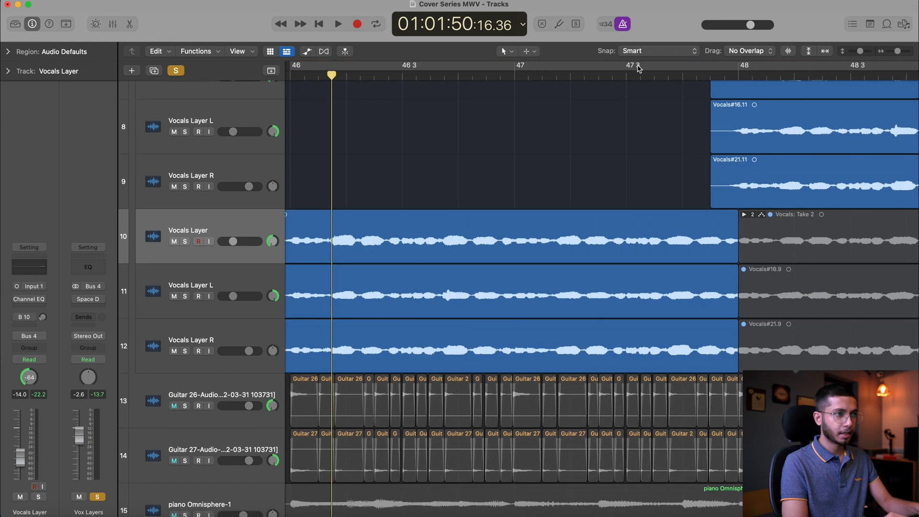
scroll(638, 68, "left", 10)
scroll(638, 67, "right", 6)
left_click_drag(808, 70, 362, 71)
left_click_drag(191, 241, 294, 341)
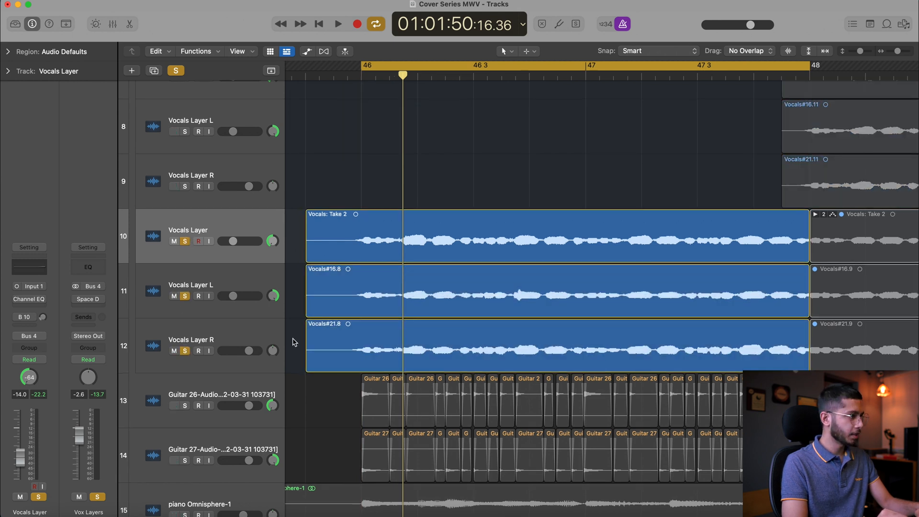
Pan Vocals Layer on track 10 to centre, Vocals Layer L on track 11 to -64, and Vocals Layer R on track 12 right
left_click(273, 241, "alt")
left_click(272, 295)
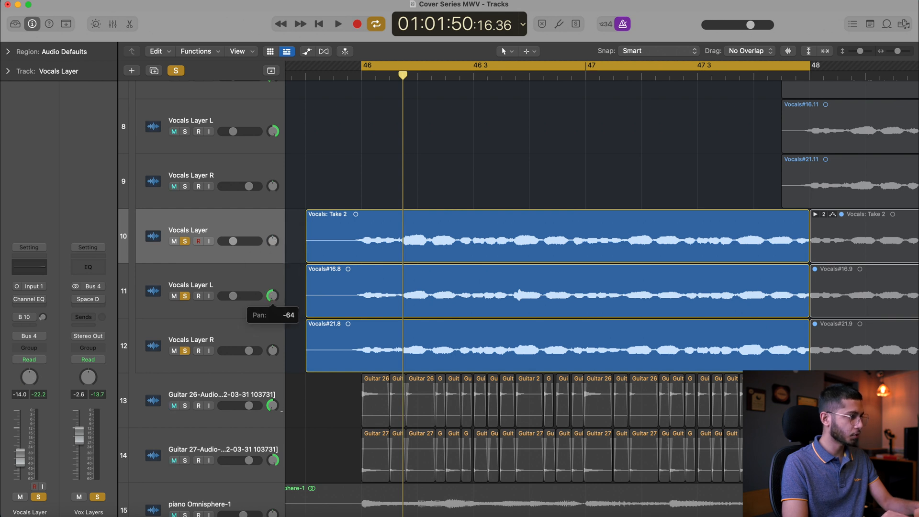
left_click(273, 351, "alt")
Pan Vocals Layer on track 7 to centre, Vocals Layer L on track 8 left, and Vocals Layer R on track 9 right
scroll(277, 187, "up", 3)
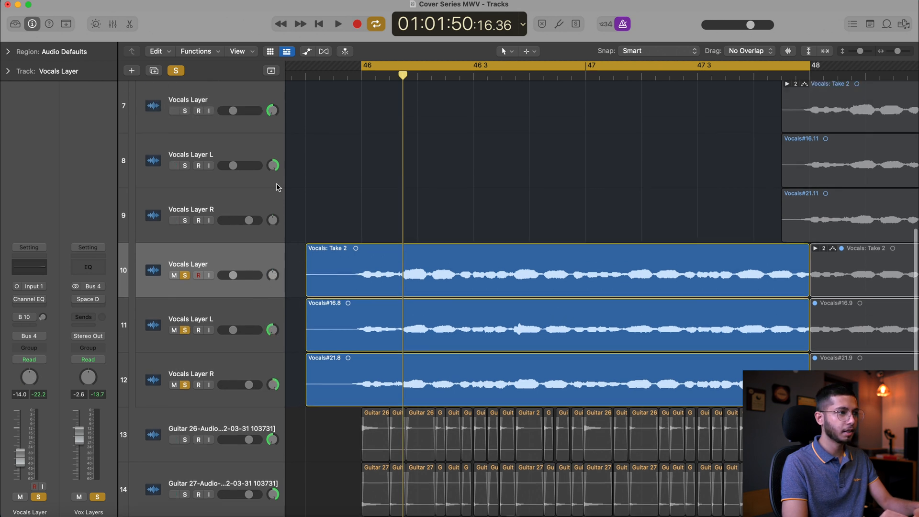
left_click(272, 230, "alt")
left_click_drag(273, 234, 273, 320)
left_click_drag(273, 285, 271, 198)
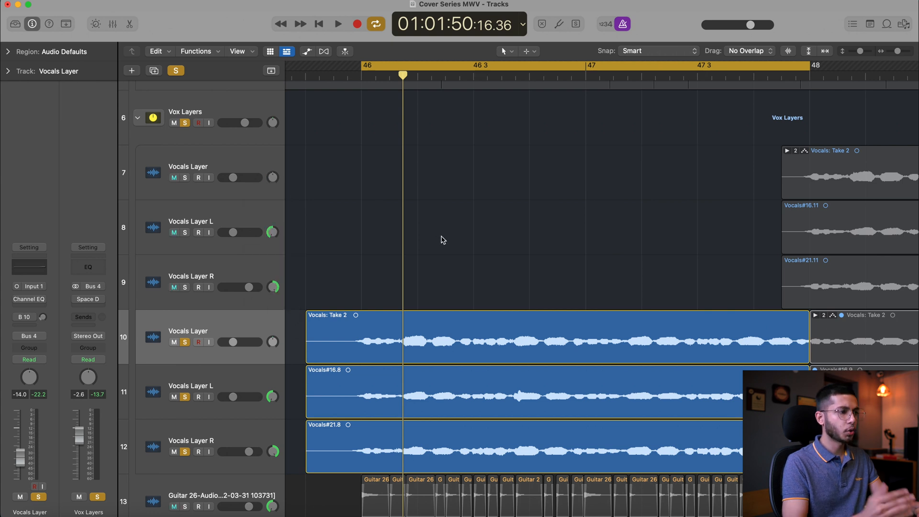
Play back the three soloed layers within the bar 46 to 48 cycle to check their panning
scroll(442, 240, "down", 2)
scroll(570, 218, "up", 2)
key("space")
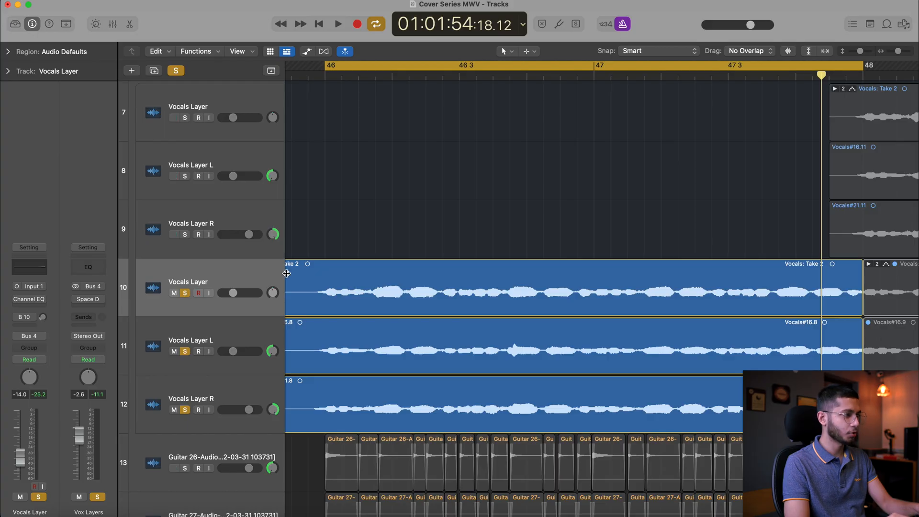
Set track 10's volume to 0.0 dB and track 12's to -14 dB, and play back the layer balance
left_click_drag(249, 411, 249, 411)
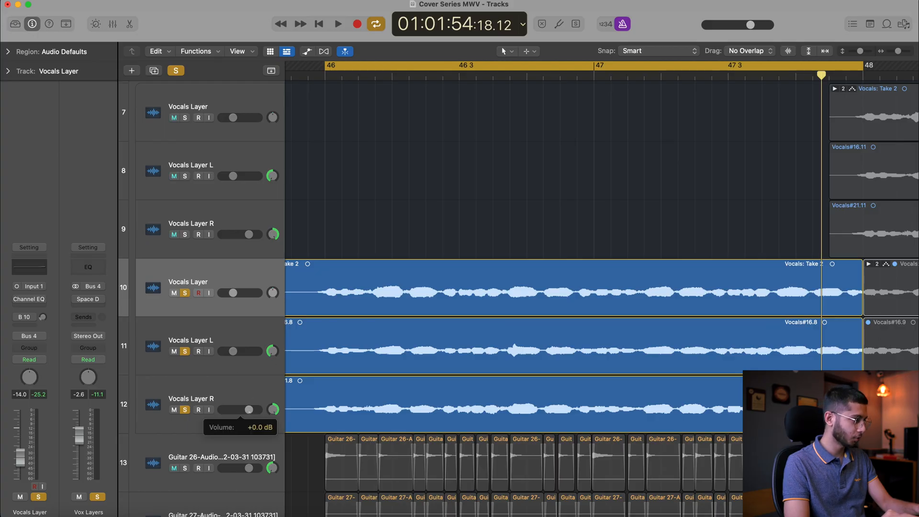
left_click(241, 293, "alt")
left_click_drag(233, 350, 233, 351)
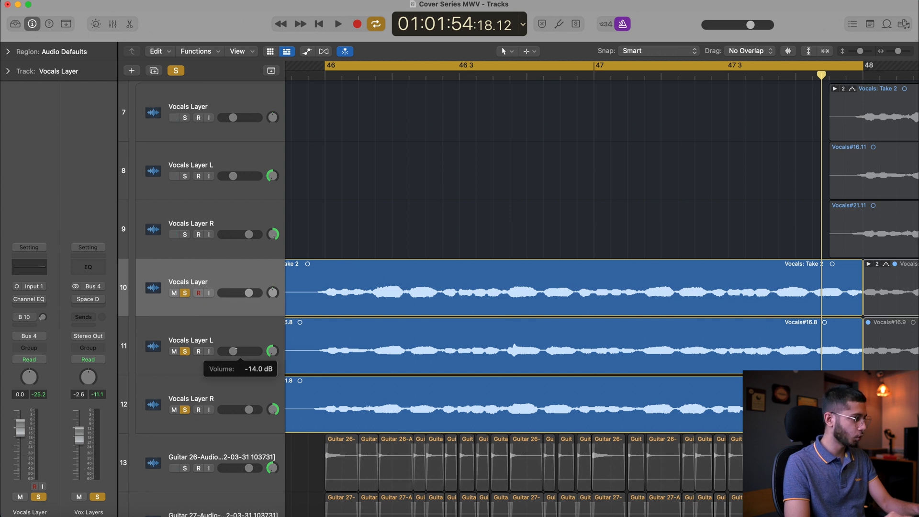
double_click(249, 410)
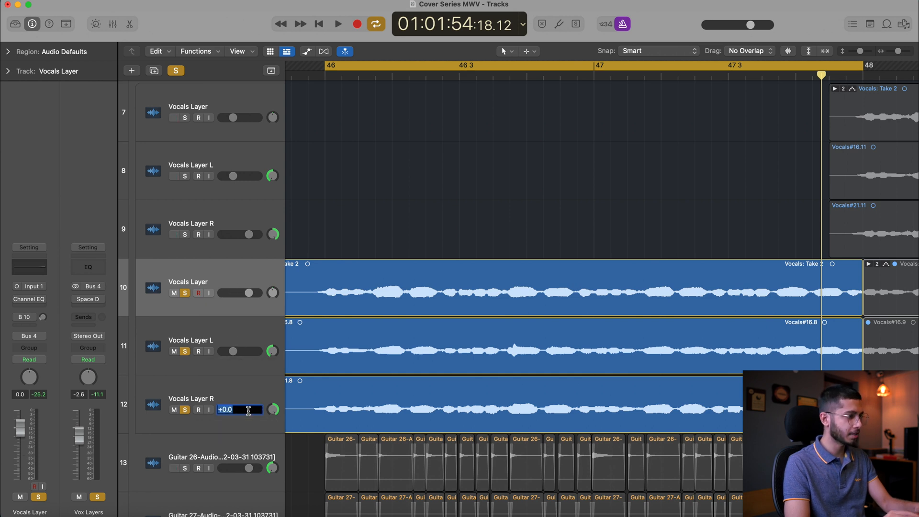
type("-14")
key("Return")
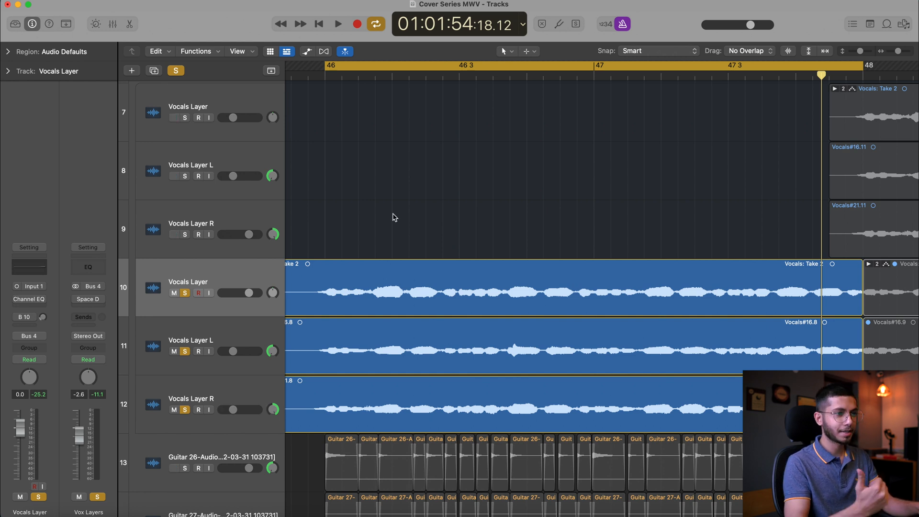
key("space")
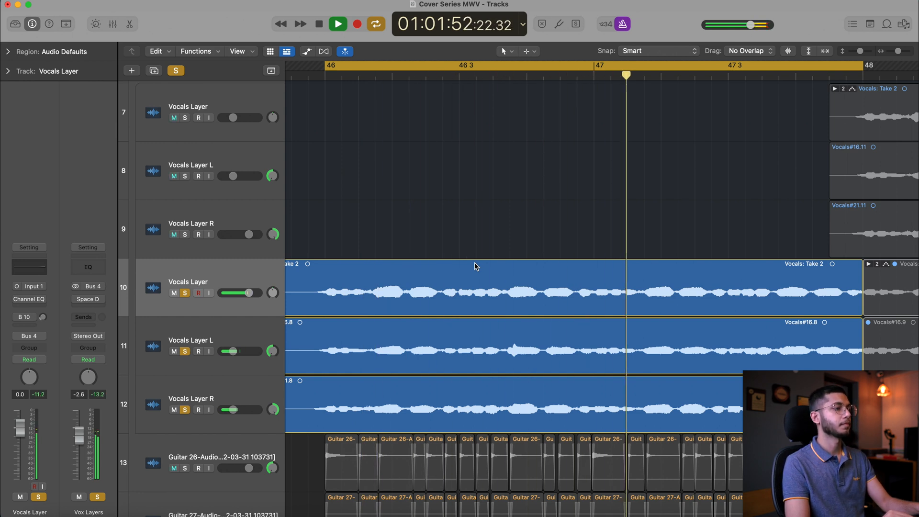
key("space")
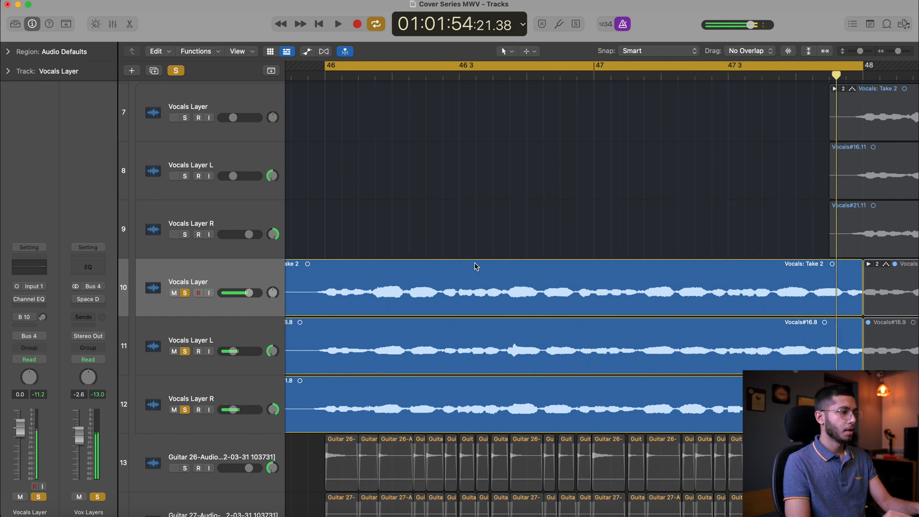
Unsolo Vocals Layer L and Vocals Layer R on tracks 11 and 12, and place the playhead near the start of bar 46
left_click(365, 78)
scroll(365, 78, "up", 2)
scroll(365, 78, "down", 2)
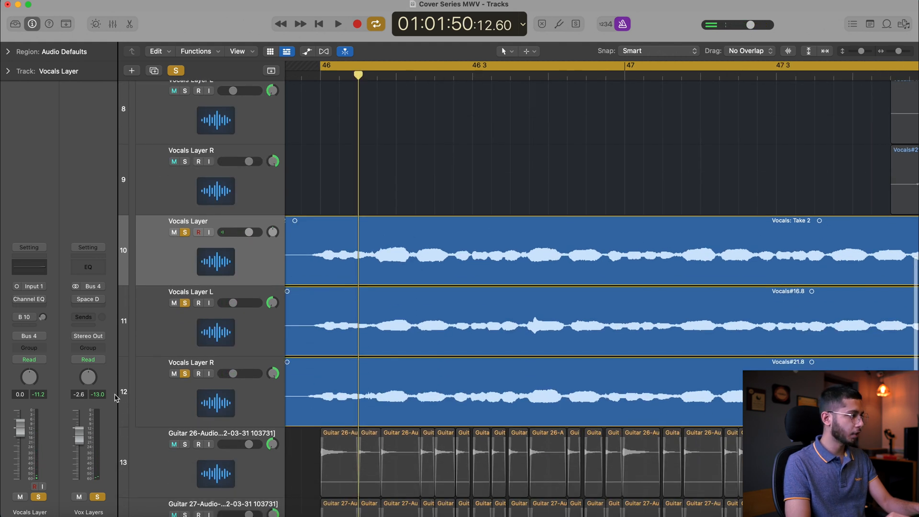
left_click_drag(184, 303, 183, 384)
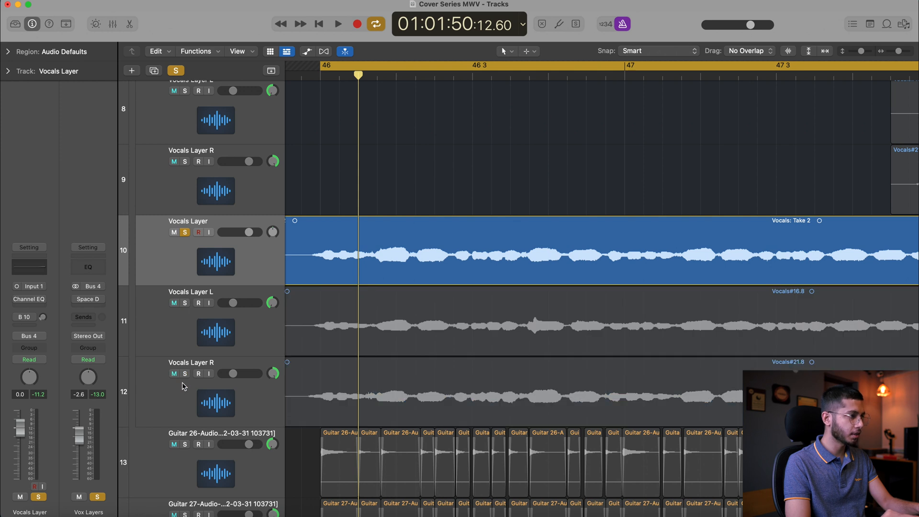
left_click(316, 76)
scroll(334, 176, "right", 1)
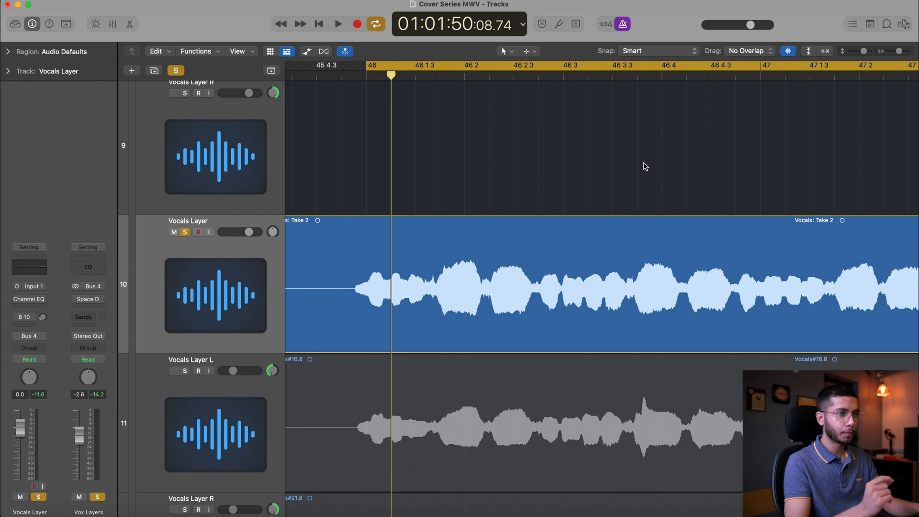
Show Flex editing and turn on Flex for the Vocals Layer on track 10
scroll(644, 166, "left", 2)
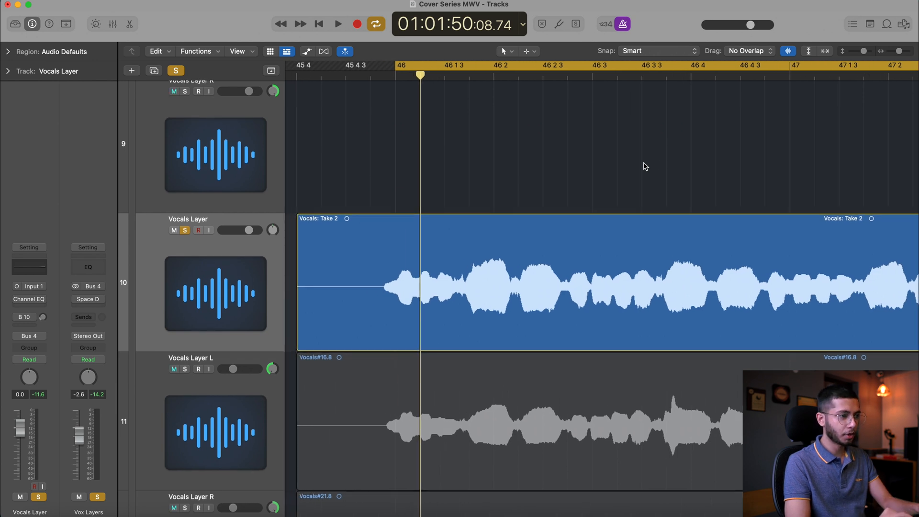
scroll(644, 166, "down", 10)
scroll(643, 166, "up", 1)
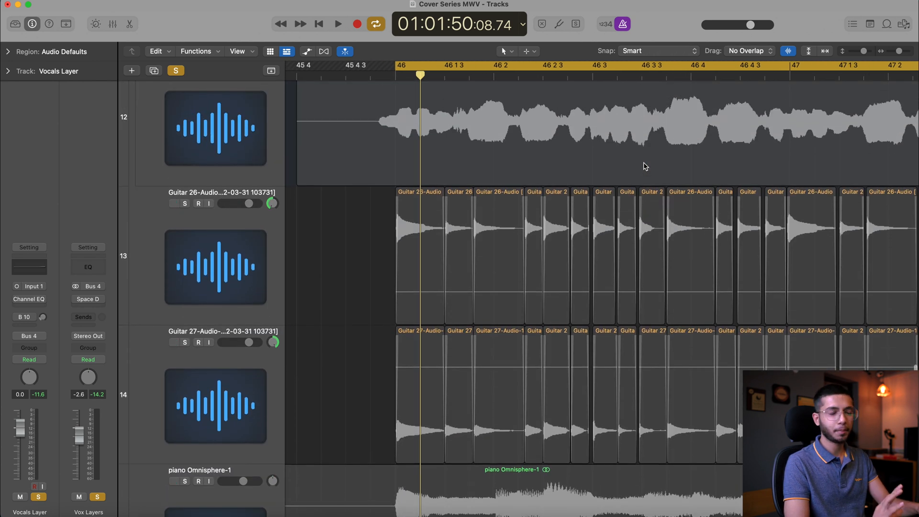
scroll(643, 166, "up", 5)
key("super+Left")
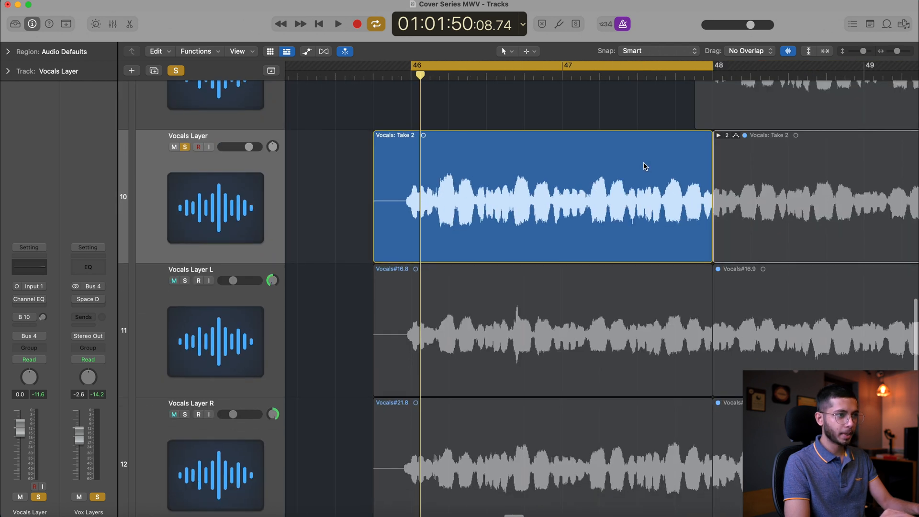
left_click(327, 54)
left_click(222, 147)
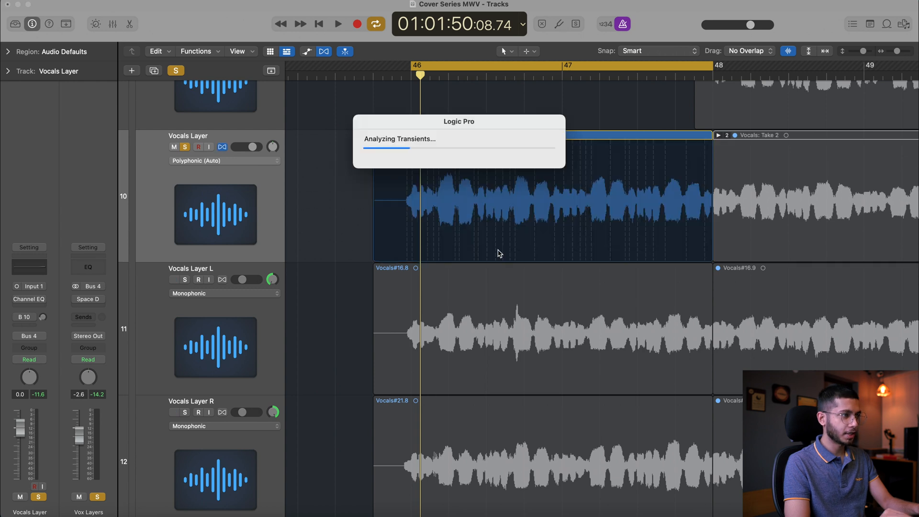
Place flex markers on the first notes of track 10's take, aligning the opening transient to bar 46
key("super+Right")
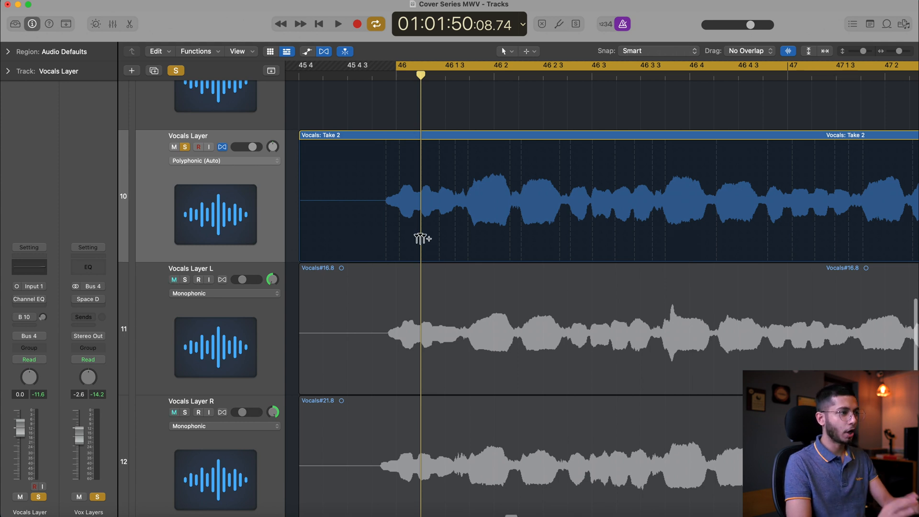
key("super+Right")
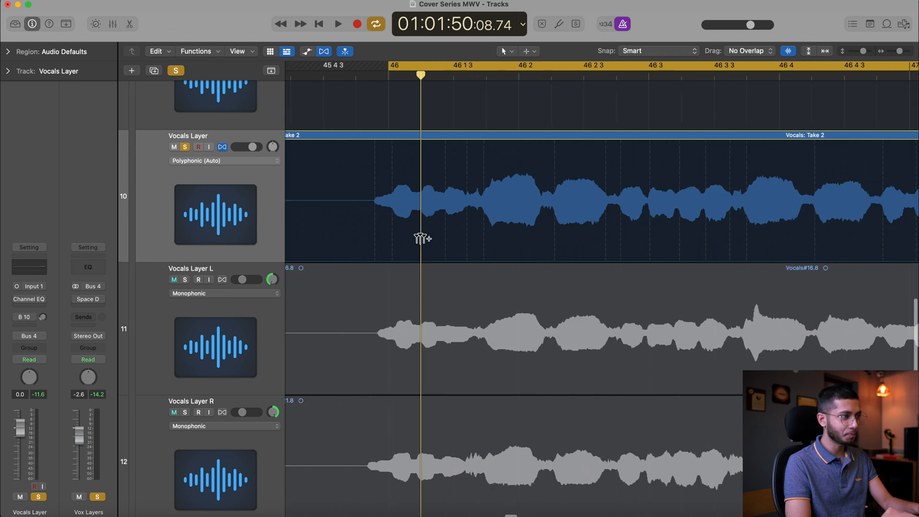
left_click(334, 75)
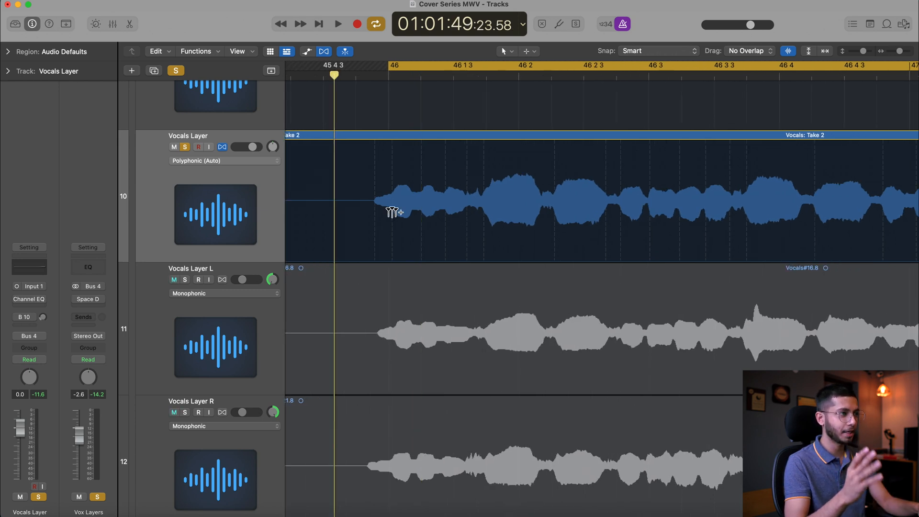
key("super+Right")
key("super+Right")
key("super+Right")
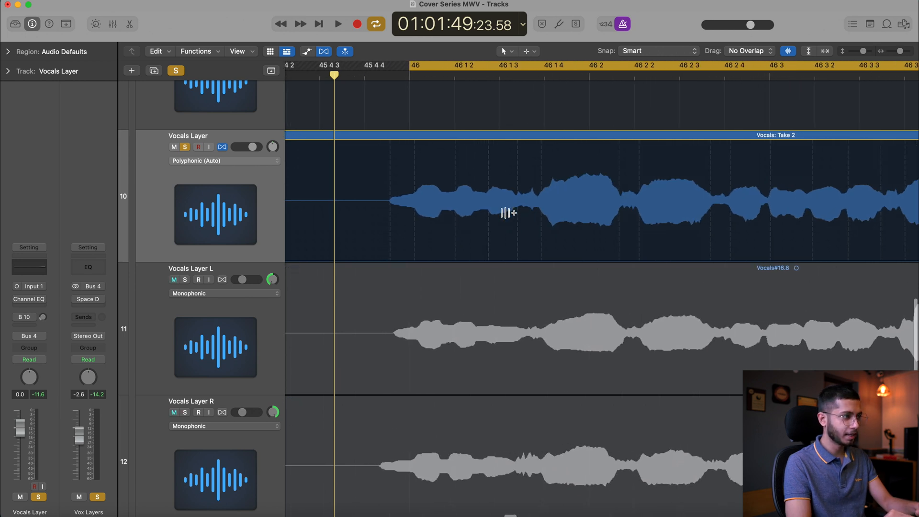
scroll(507, 213, "right", 4)
scroll(507, 213, "left", 1)
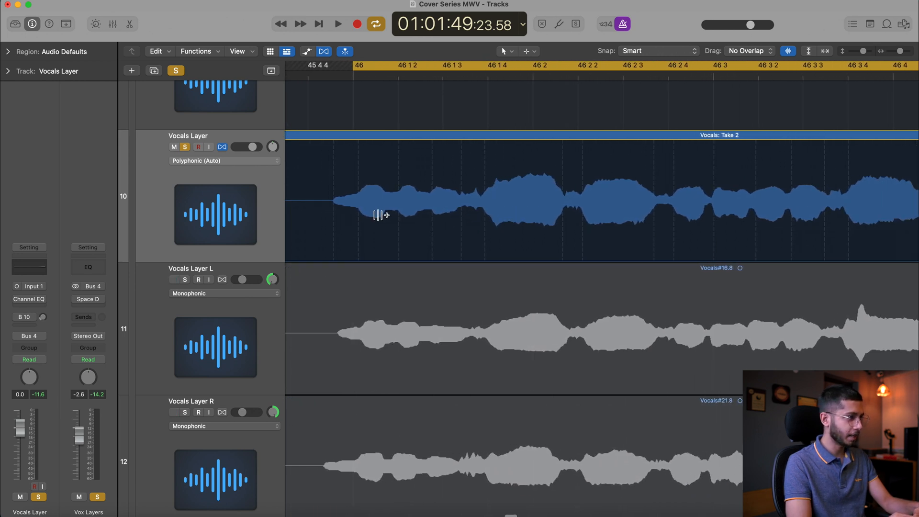
left_click(353, 238)
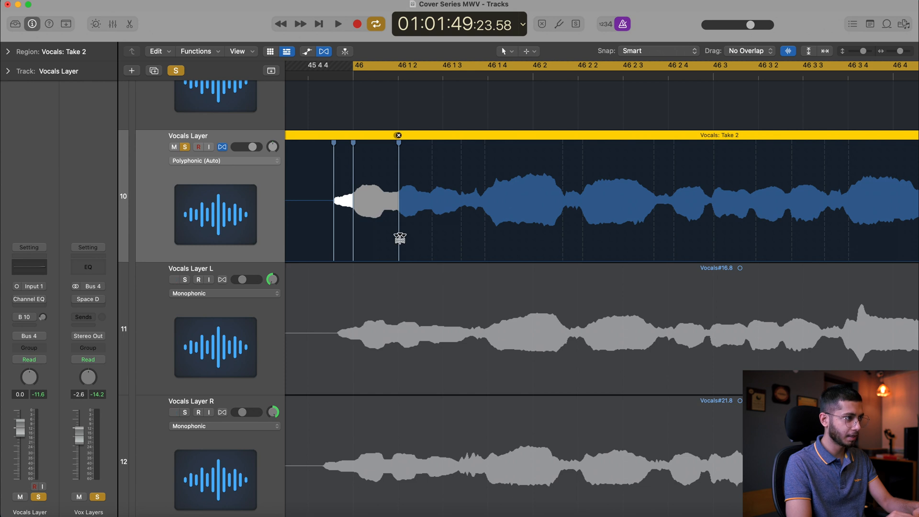
left_click(400, 238)
left_click(432, 237)
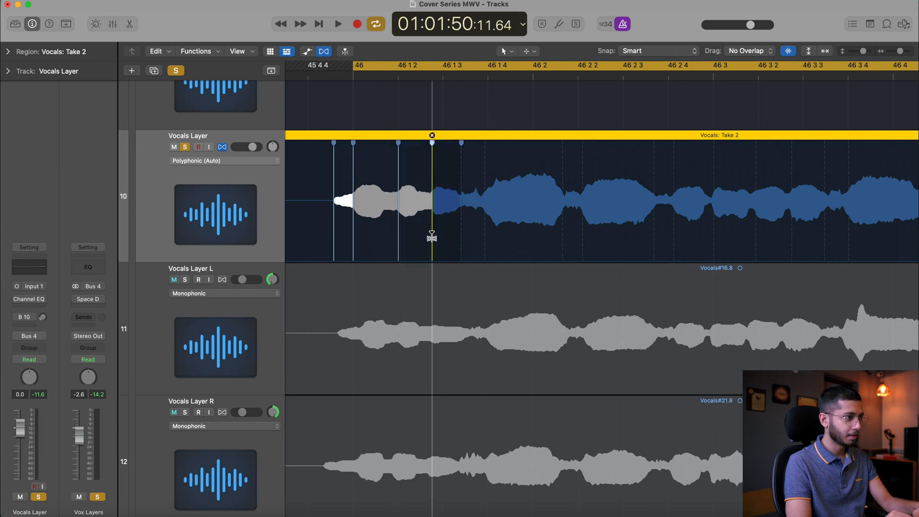
Fine-tune the flex markers on the notes around 46 1 3 and align the following transient to 46 1 4
key("super+Right")
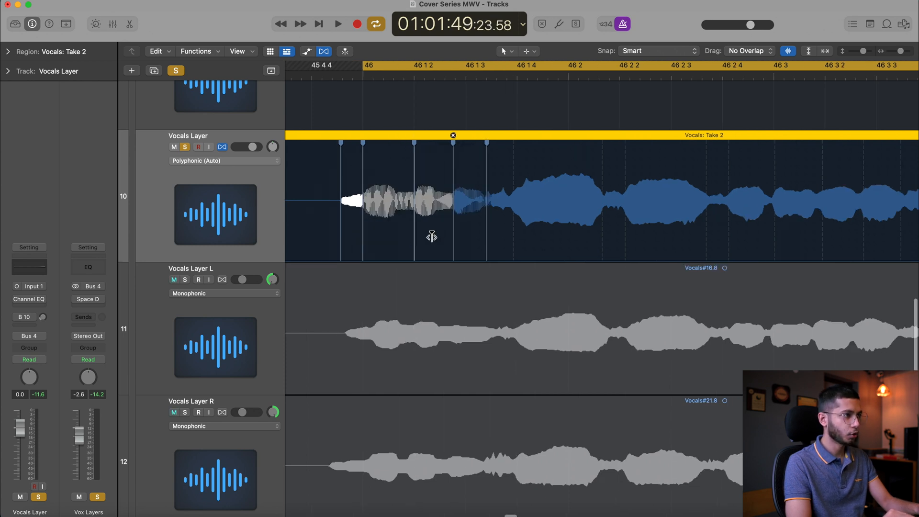
left_click(453, 247)
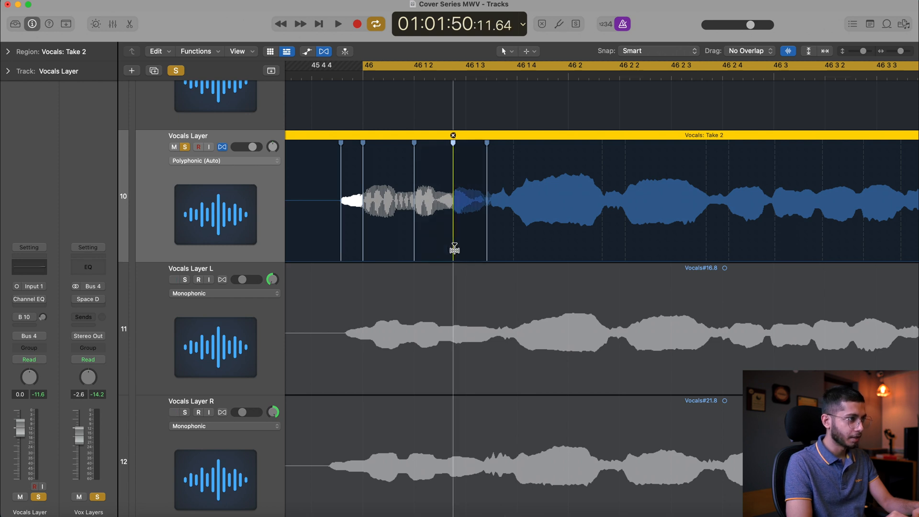
left_click_drag(454, 247, 456, 248)
left_click(486, 253)
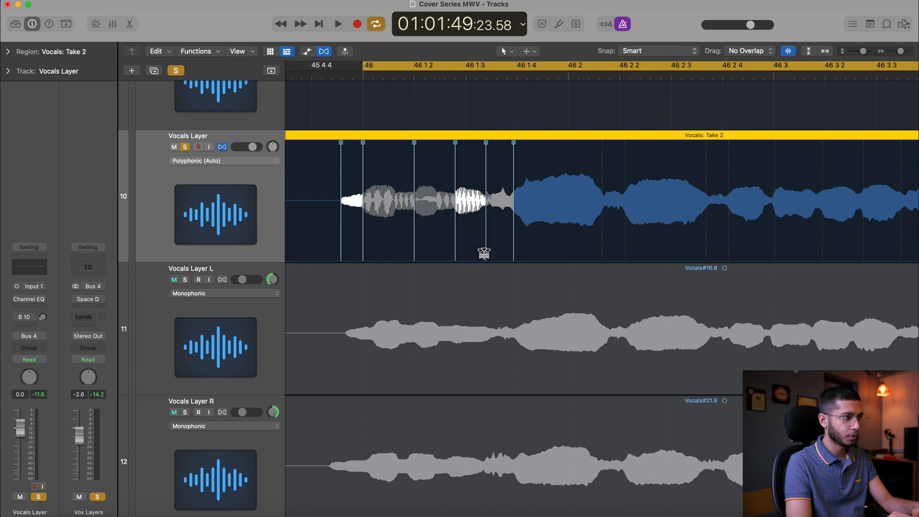
left_click_drag(515, 252, 517, 252)
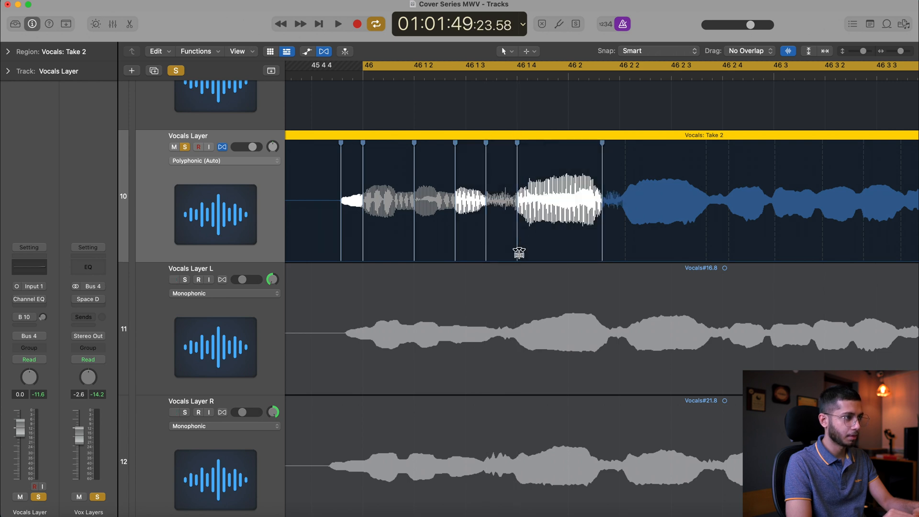
Align track 10's next vocal transient to 46 2 2 and delete the flex marker just before it
key("space")
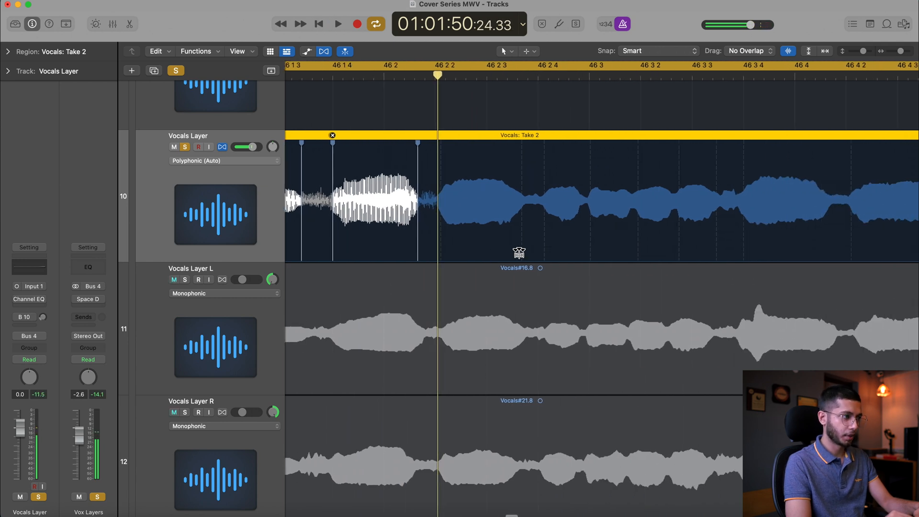
left_click(335, 77)
left_click(435, 250)
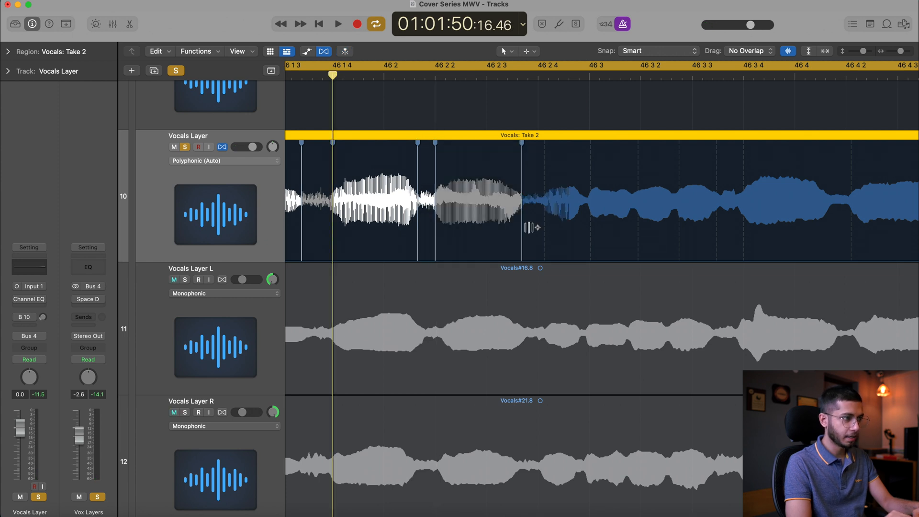
left_click(418, 244)
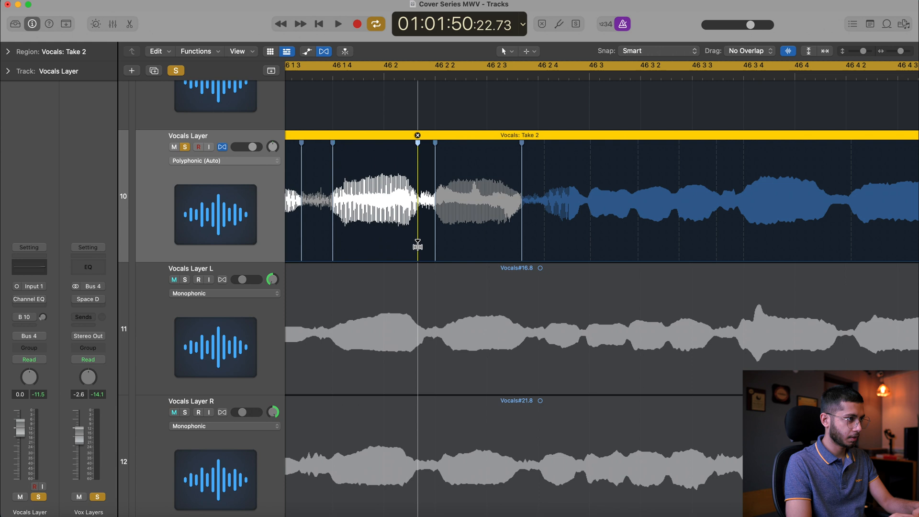
left_click_drag(417, 245, 416, 244)
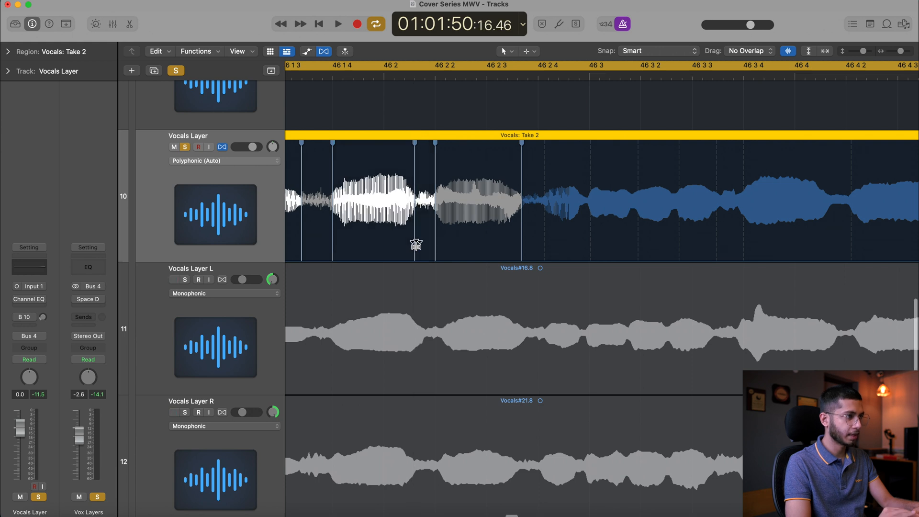
double_click(415, 244)
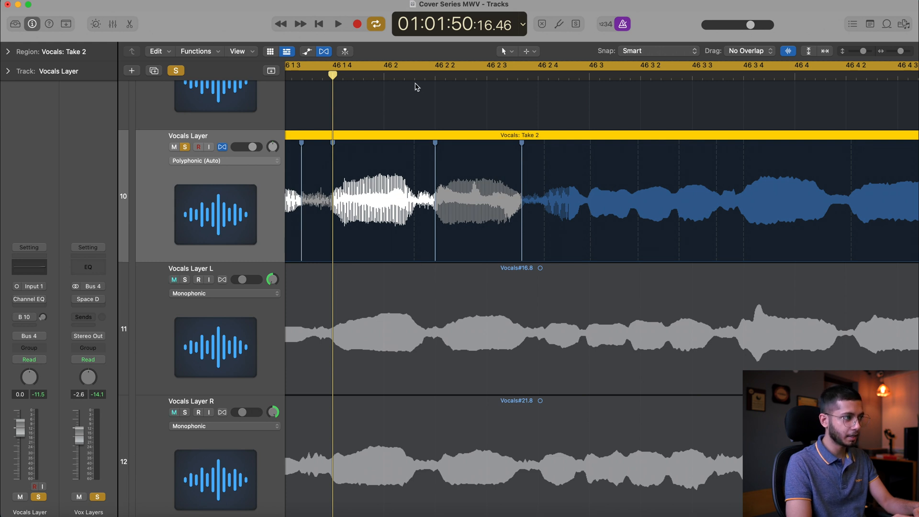
Adjust the flex markers on track 10's notes between 46 3 and 46 3 4, aligning the last one to 46 3 4
scroll(416, 88, "right", 2)
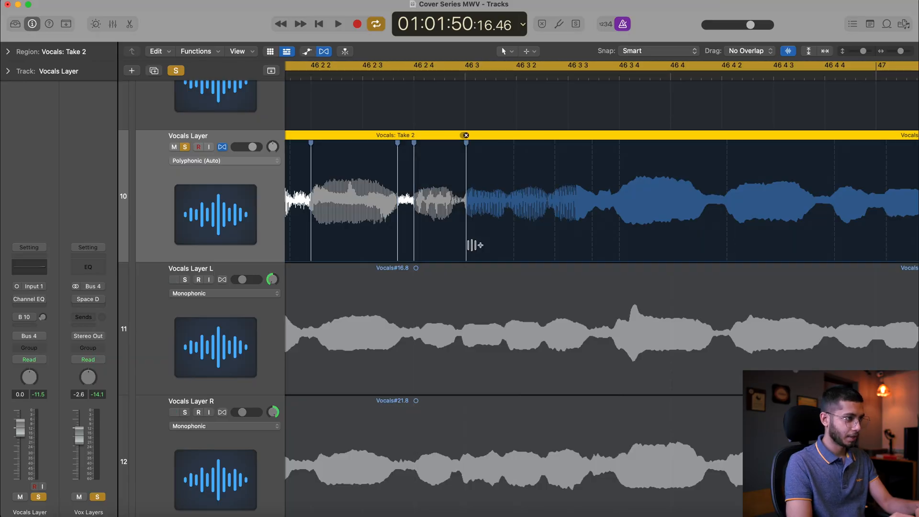
left_click(514, 247)
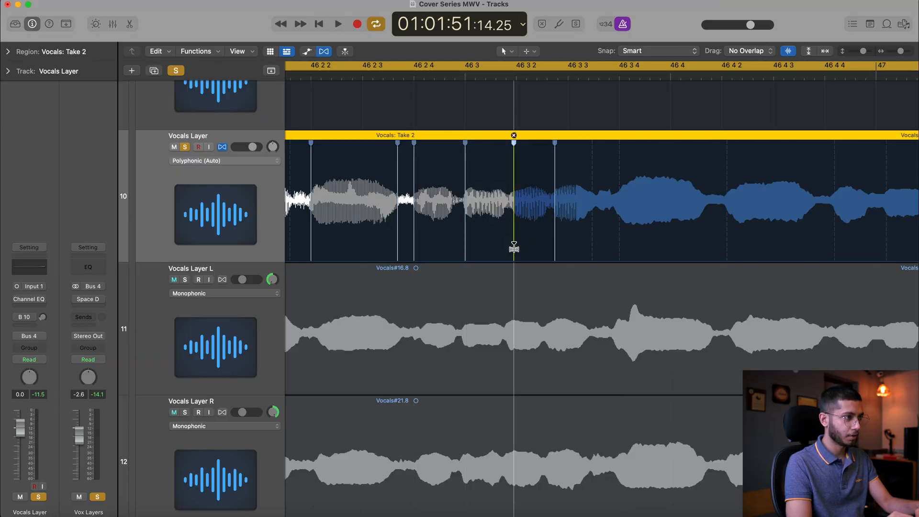
left_click_drag(511, 247, 588, 250)
key("space")
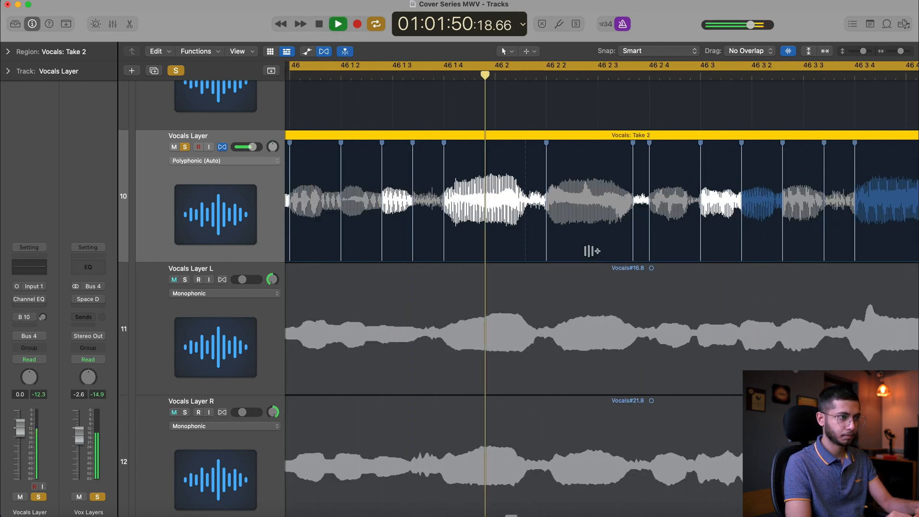
key("space")
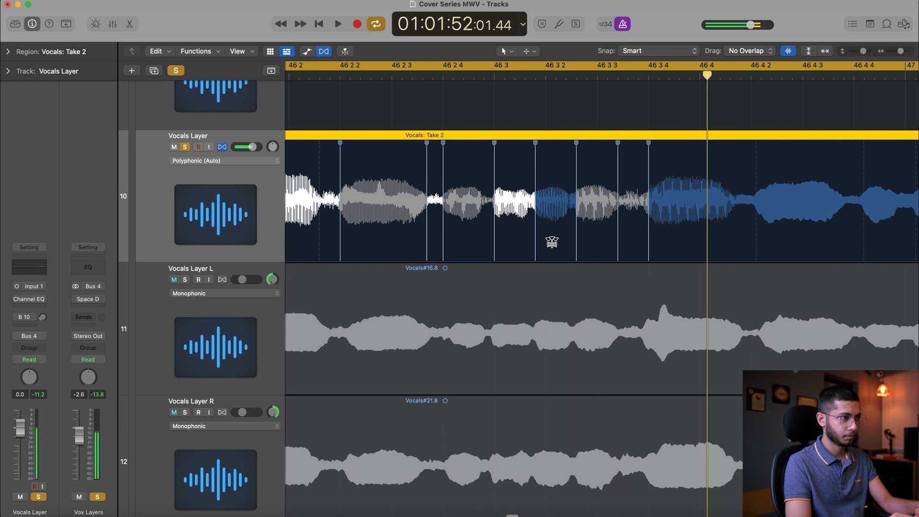
left_click(649, 248)
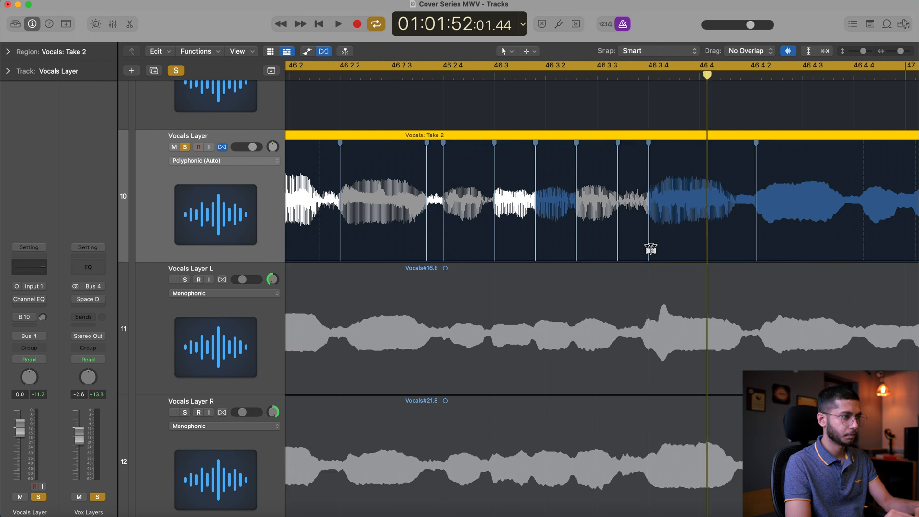
Play back the flexed Vocals Layer on track 10 from bar 46 to check its note timing
key("space")
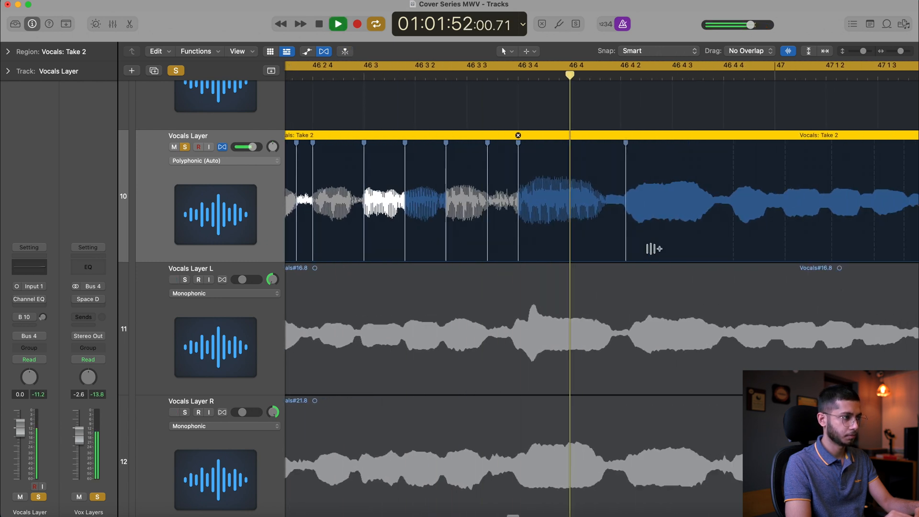
key("space")
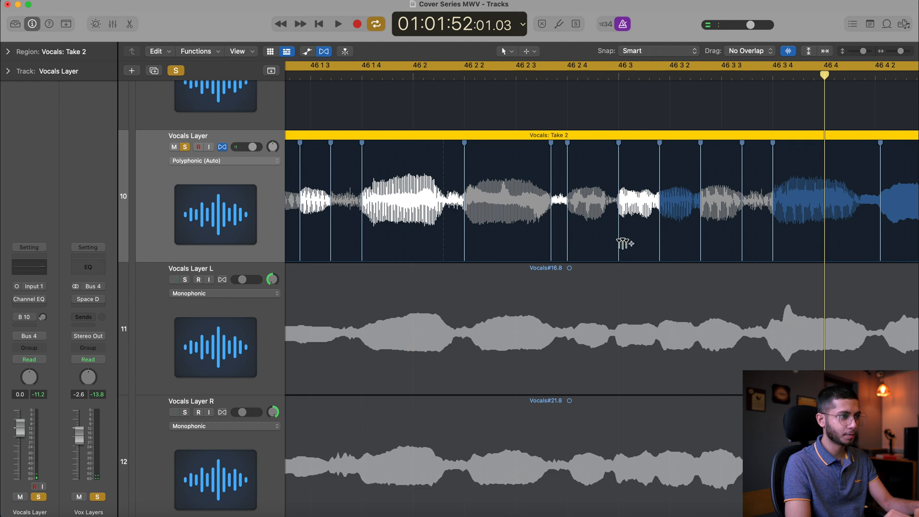
scroll(619, 244, "left", 5)
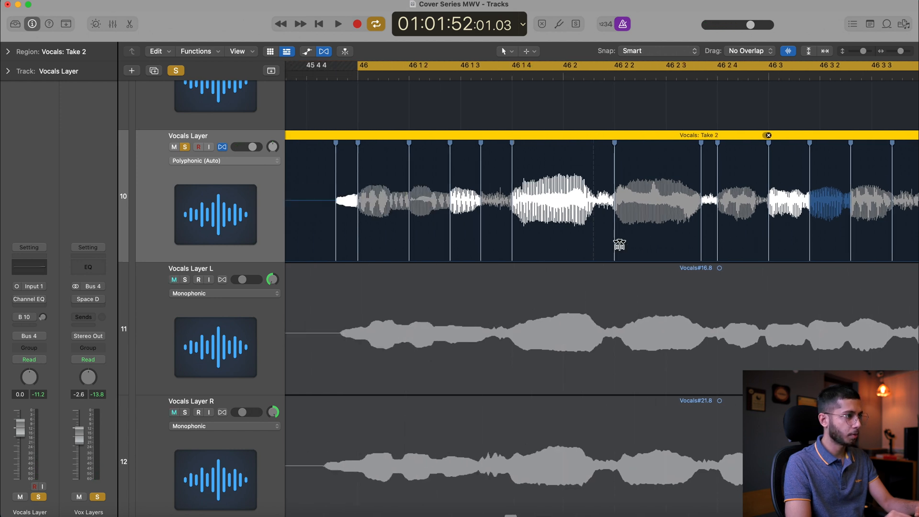
scroll(619, 244, "right", 1)
key("space")
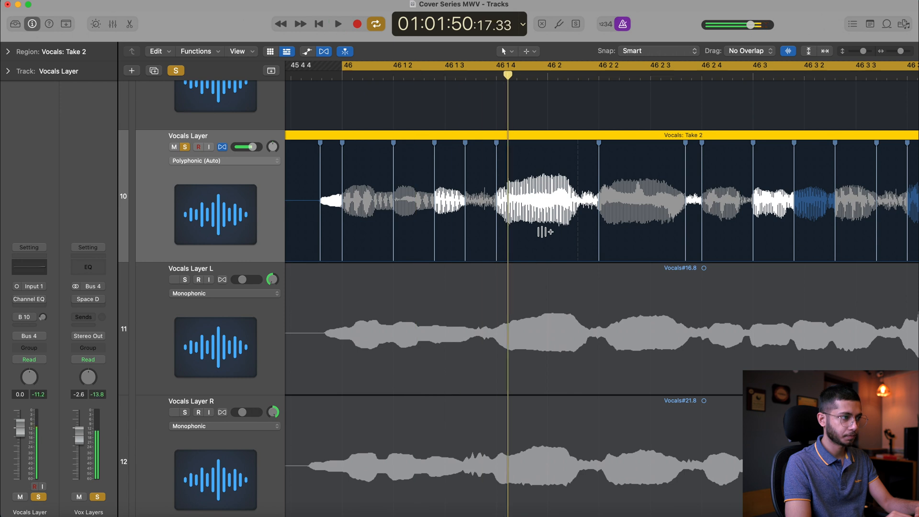
scroll(545, 232, "right", 5)
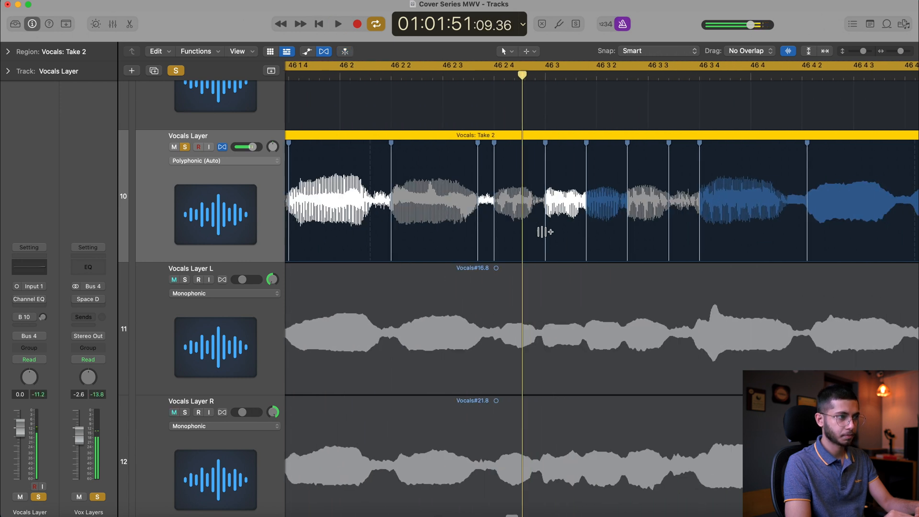
scroll(545, 232, "left", 3)
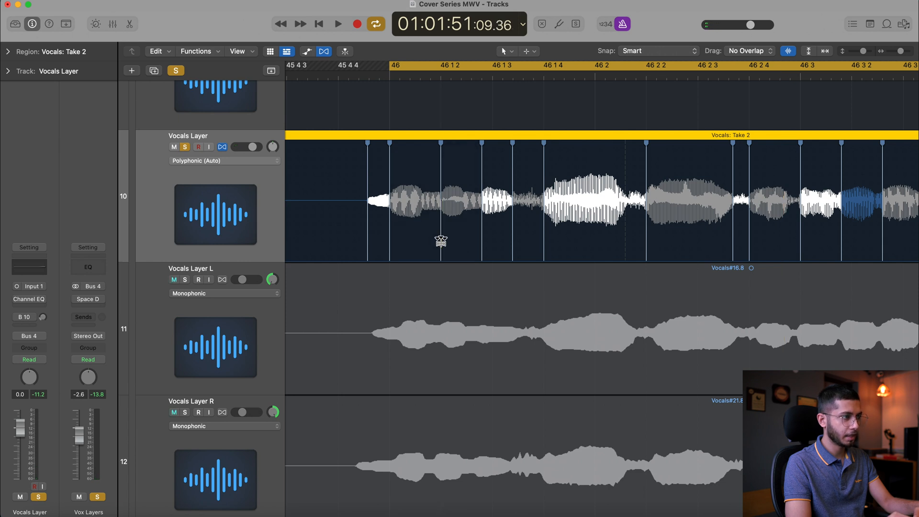
scroll(480, 248, "right", 7)
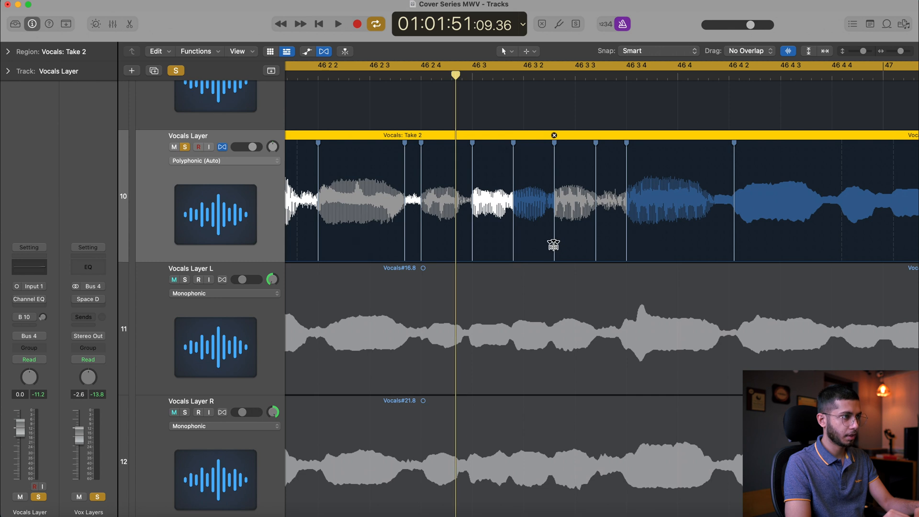
scroll(553, 245, "left", 6)
key("space")
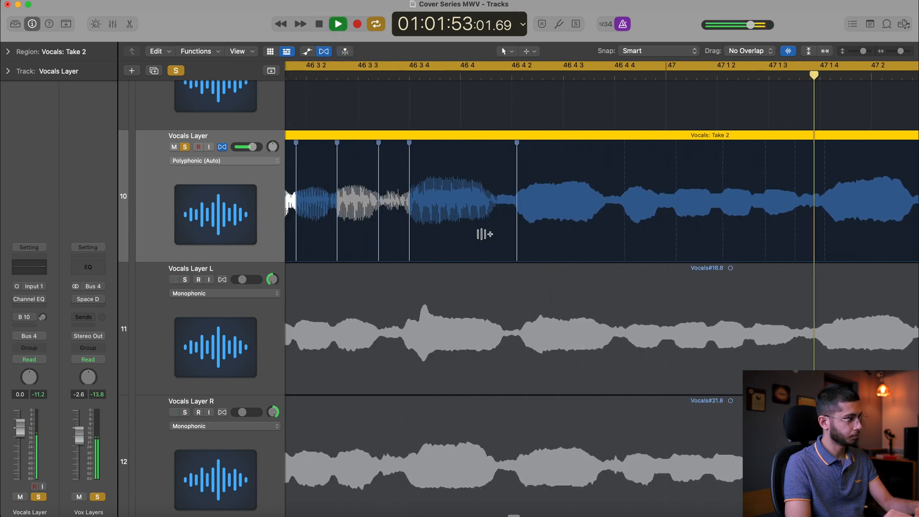
key("space")
Align track 10's vocal transients to 47, 47 1 2 and 47 1 4 with flex markers, and play back the result
mouse_move(546, 236)
left_mouse_down()
mouse_move(493, 237)
mouse_move(541, 239)
left_mouse_up()
scroll(542, 235, "right", 3)
left_click_drag(598, 237, 592, 238)
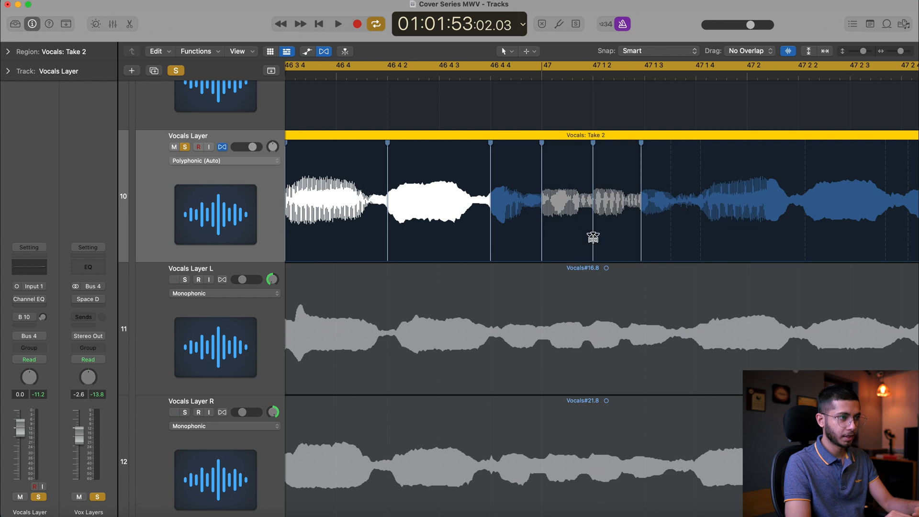
scroll(592, 237, "right", 3)
left_click_drag(503, 244, 556, 250)
key("space")
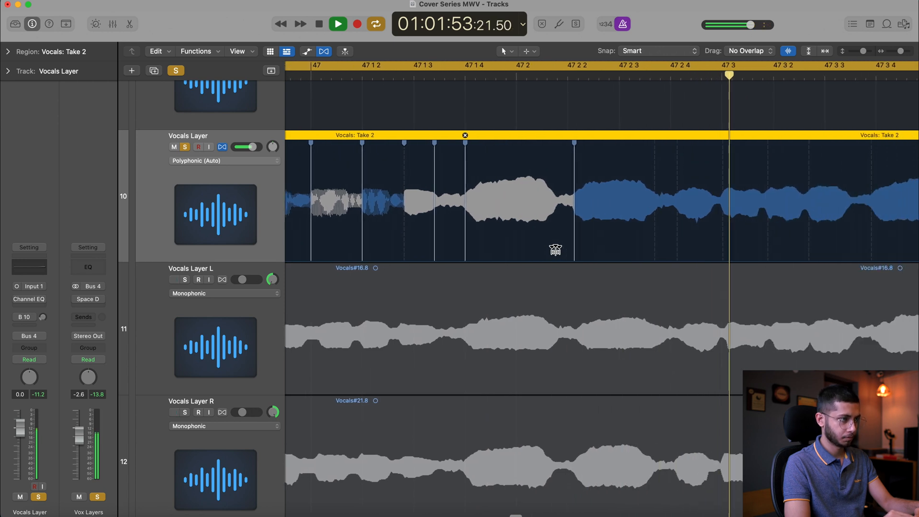
Play back the flexed Vocals Layer on track 10 through bars 46 and 47 to check the newly aligned notes
key("super+f")
key("space")
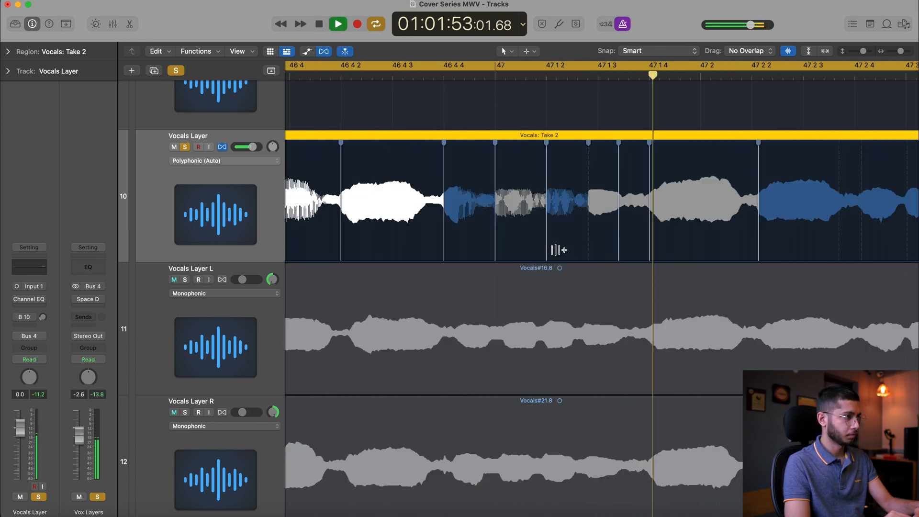
key("space")
scroll(557, 249, "right", 3)
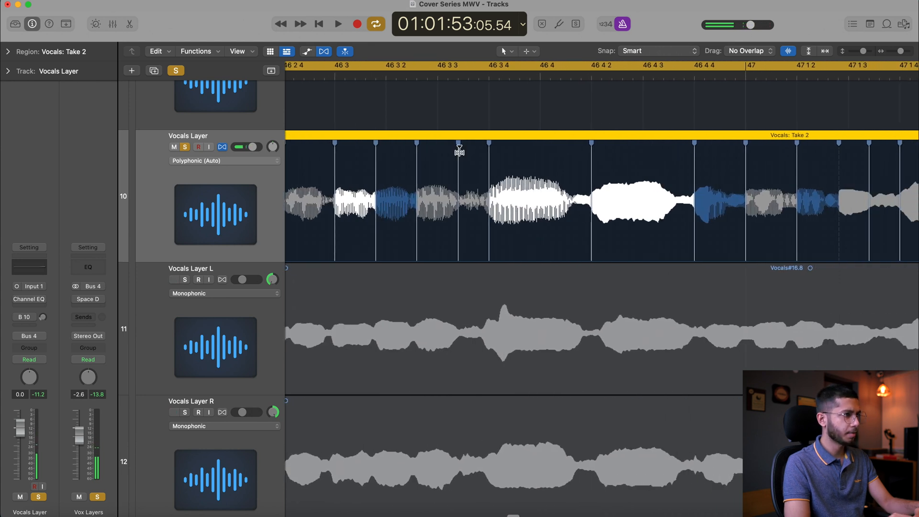
key("space")
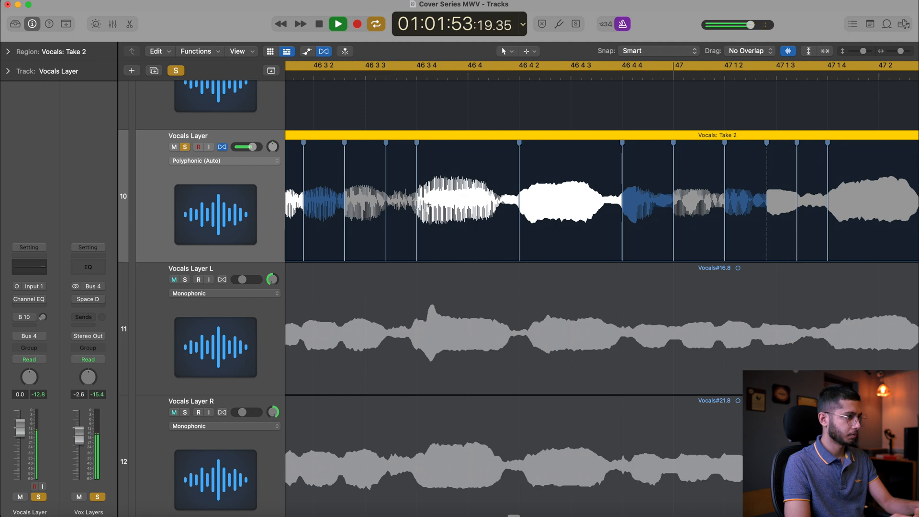
Recreate track 10's flex marker at 46 3 4, delete the marker just before it, and play back the result
double_click(418, 234)
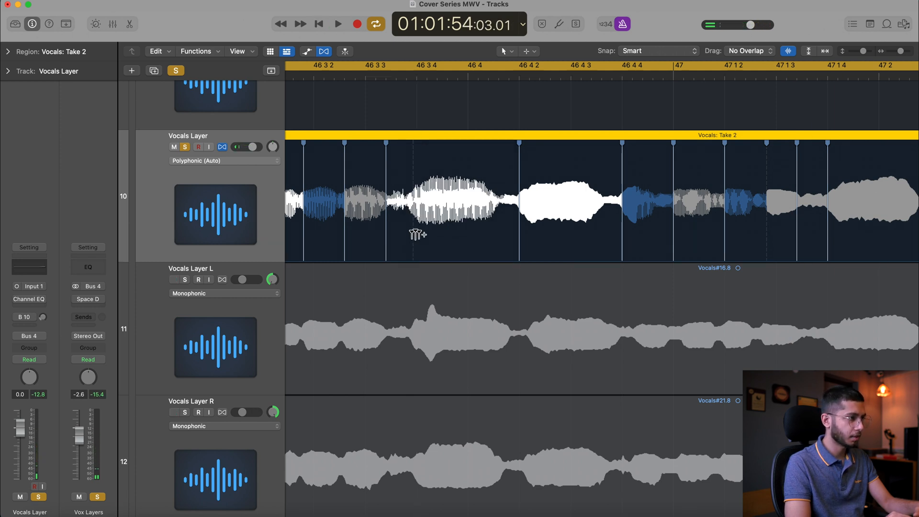
left_click(415, 237)
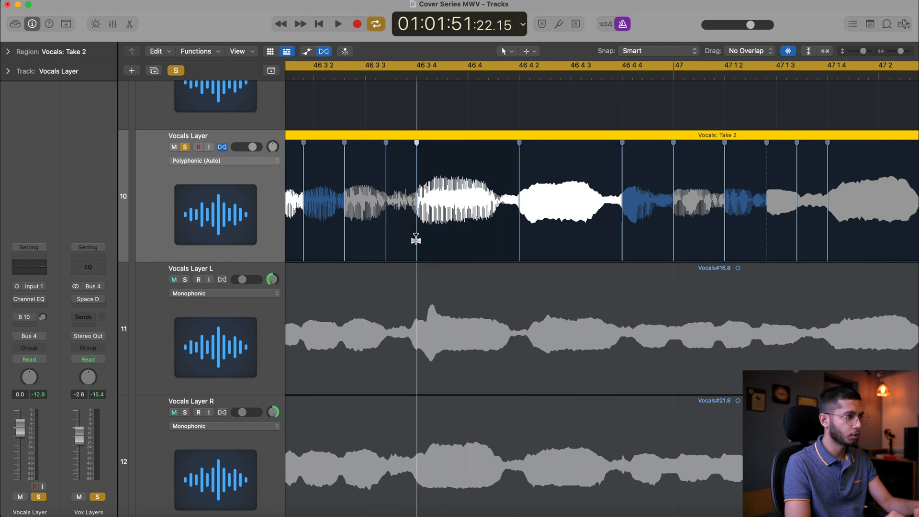
double_click(387, 235)
key("space")
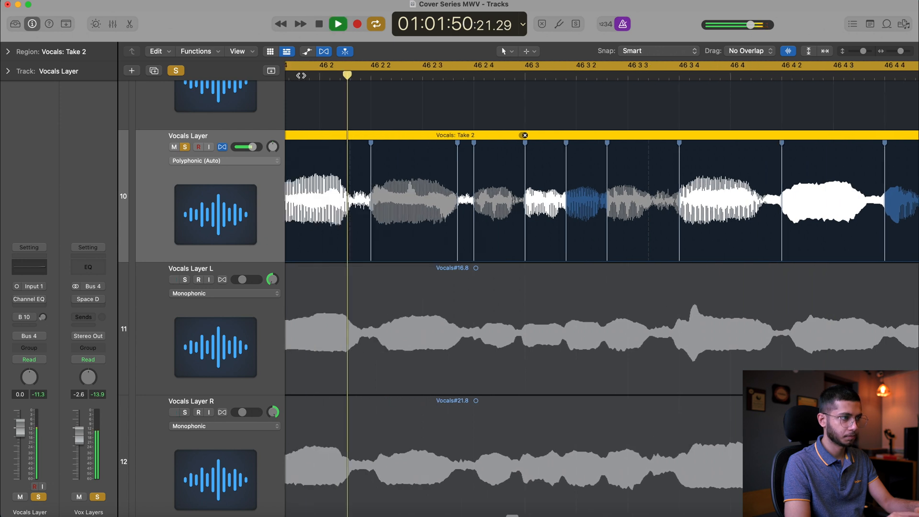
key("space")
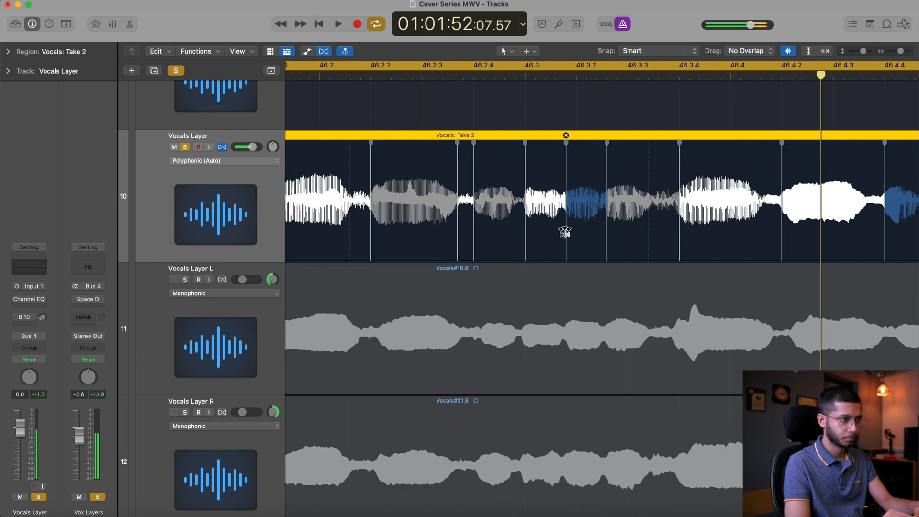
Delete track 10's two remaining flex markers between 46 3 and 46 3 4, and play back the phrase after each deletion
double_click(565, 232)
key("space")
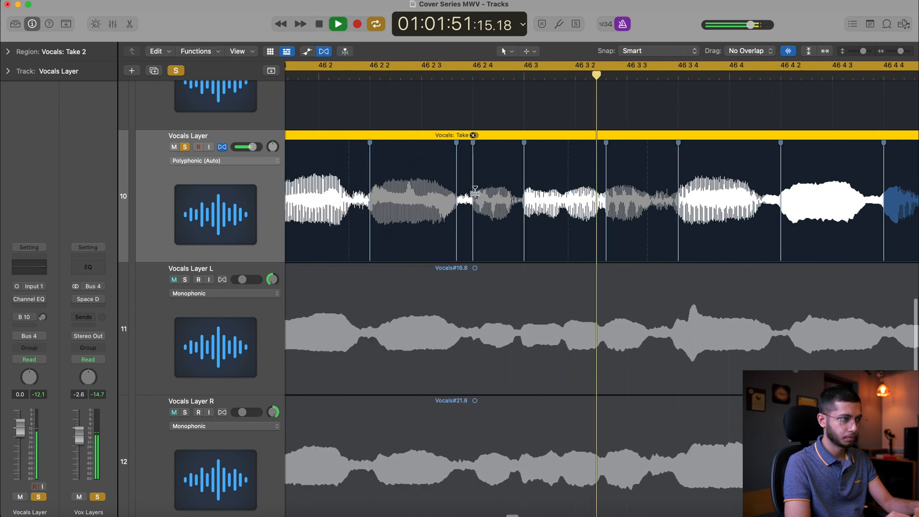
key("space")
double_click(504, 236)
key("space")
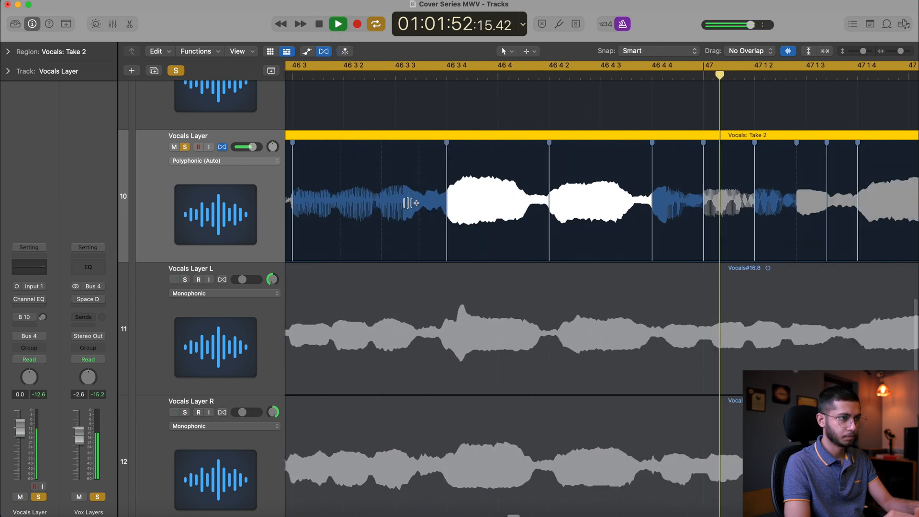
key("space")
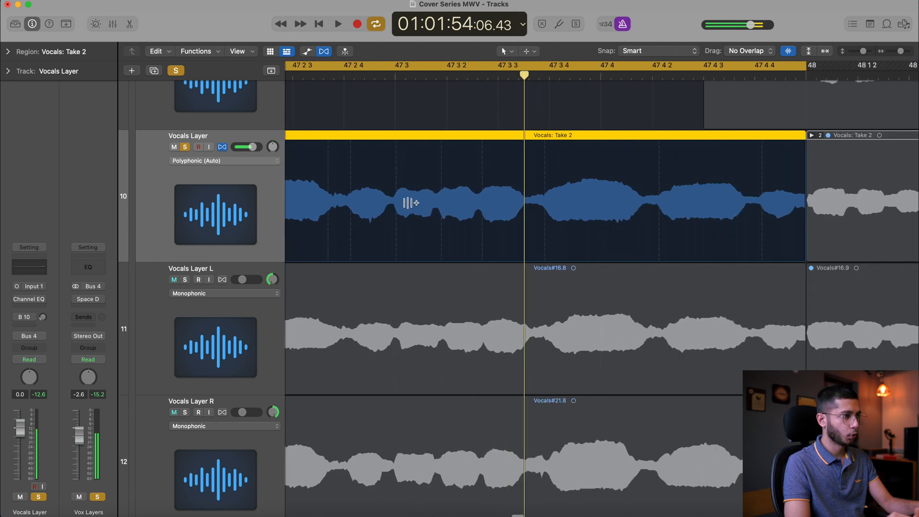
Align track 10's vocal transients to 47 2 4 and 47 3 with flex markers
scroll(410, 202, "left", 5)
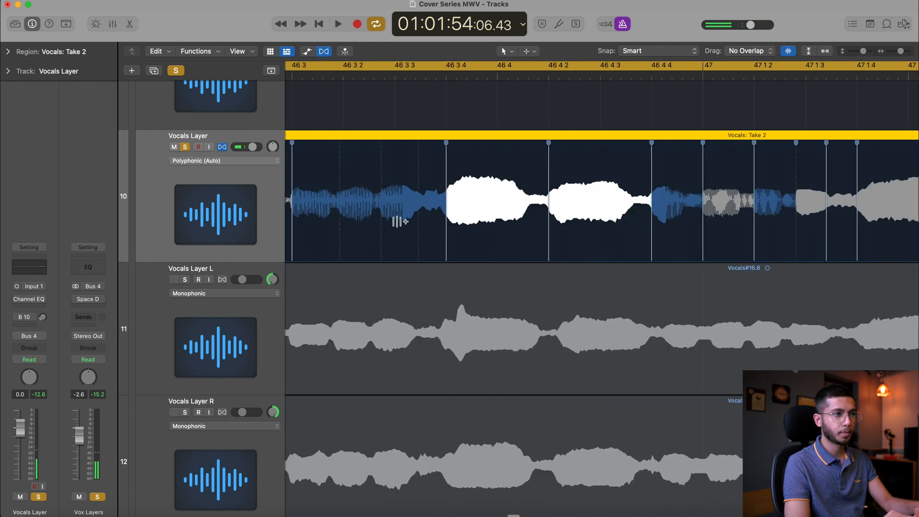
scroll(416, 224, "left", 4)
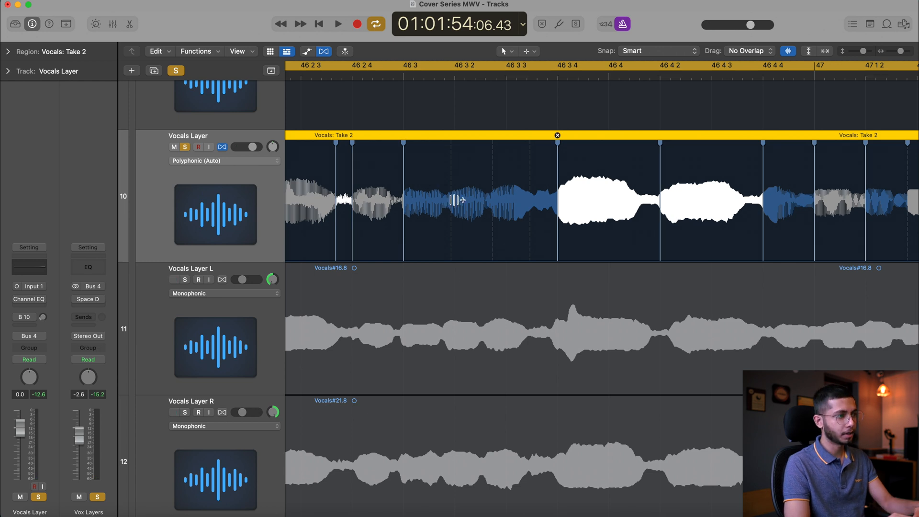
left_click(449, 239)
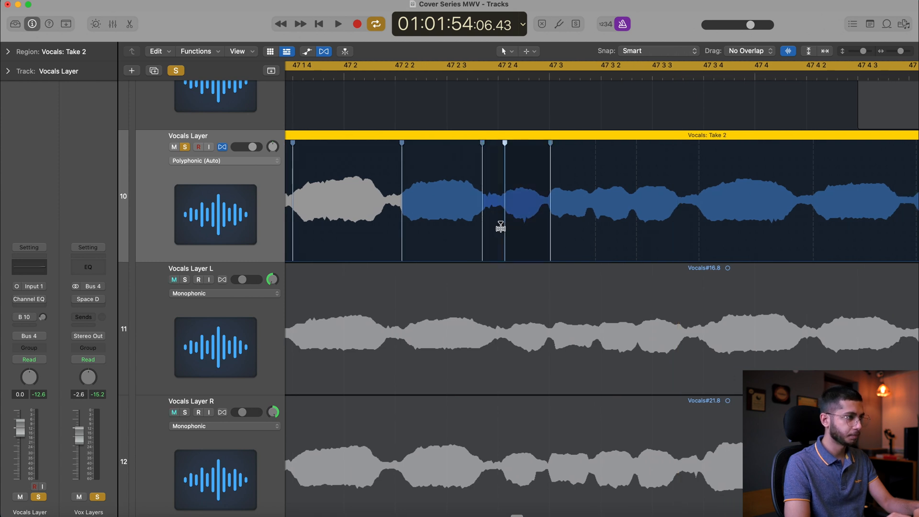
left_click_drag(498, 226, 480, 236)
left_click(550, 232)
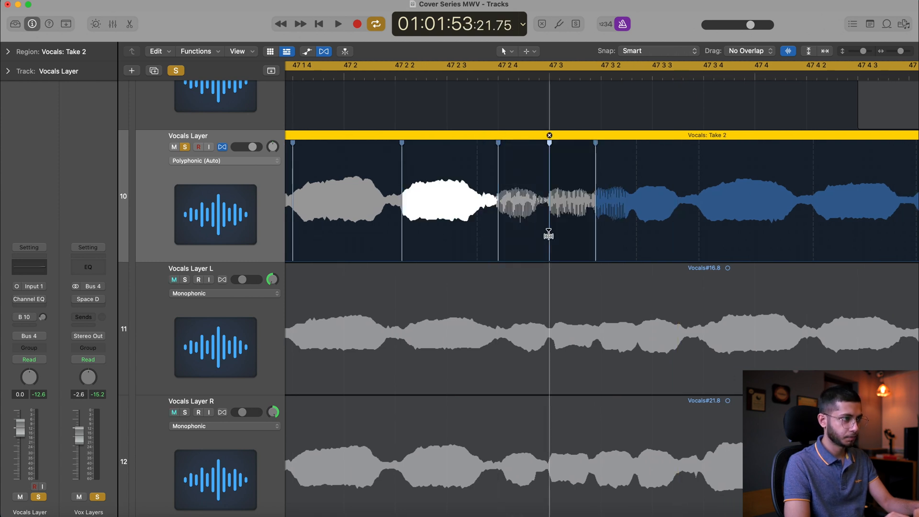
Align track 10's vocal transients to 47 3 2, 47 3 4, 47 4 2 and 47 4 4, and play back the result
left_click(449, 244)
left_click_drag(450, 245, 497, 251)
left_click_drag(553, 249, 558, 250)
left_click_drag(668, 250, 663, 249)
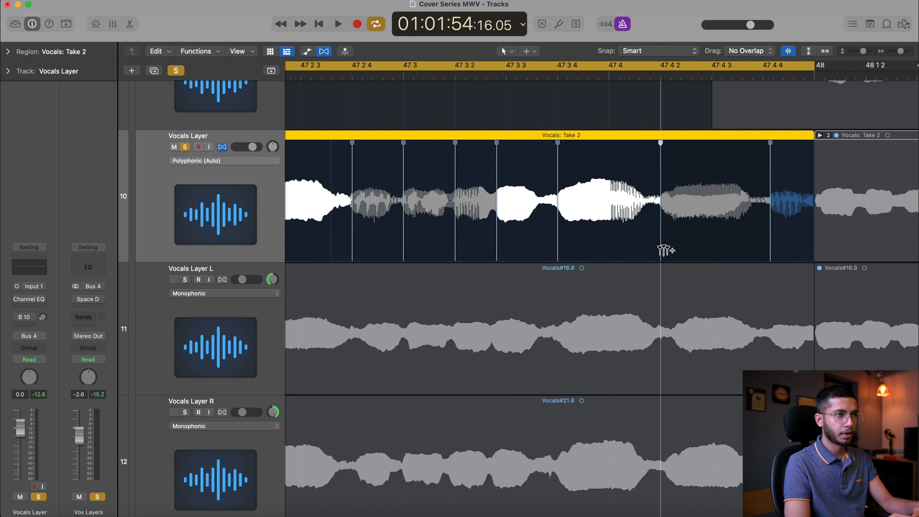
left_click_drag(769, 248, 764, 248)
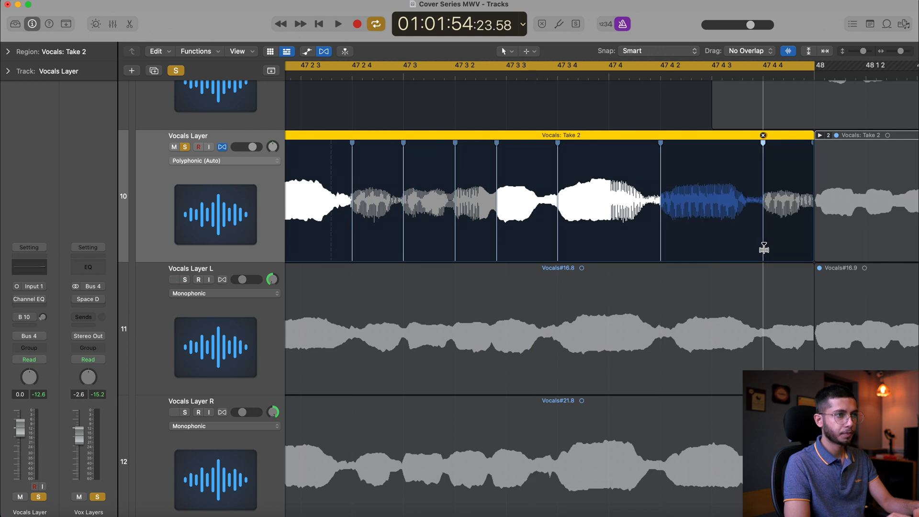
key("space")
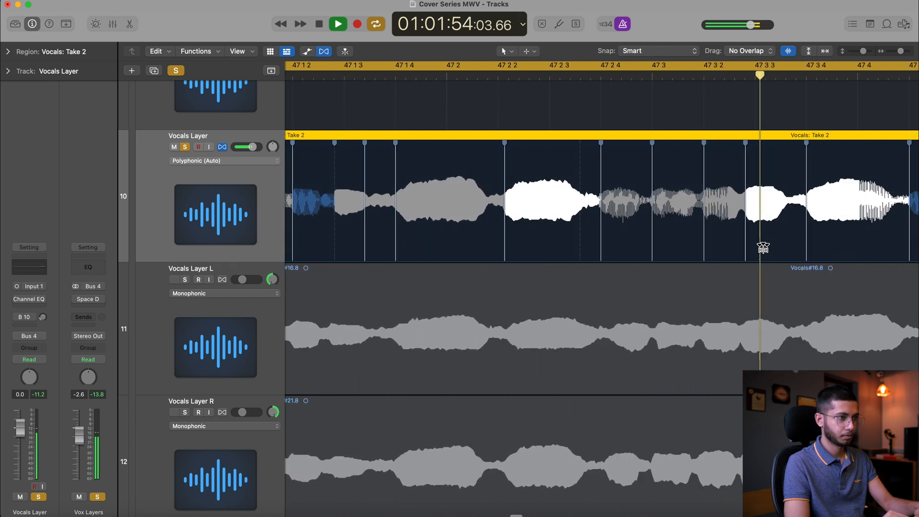
key("space")
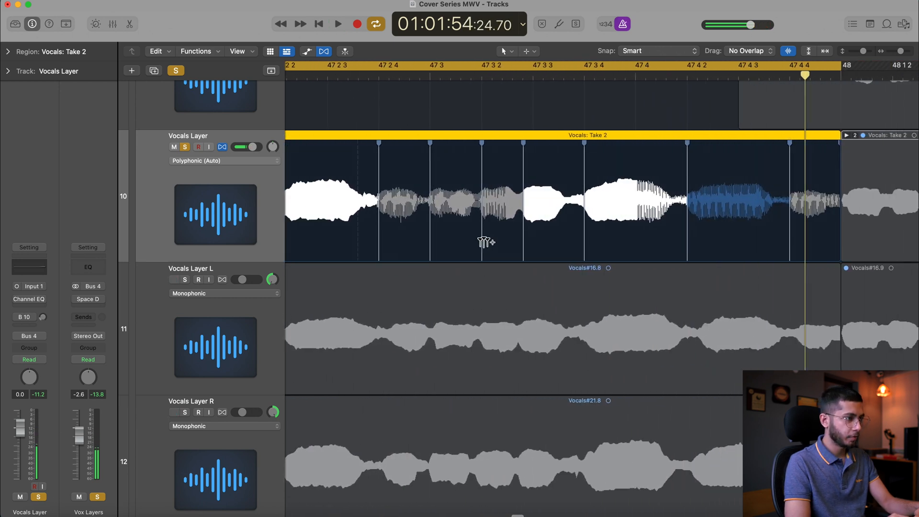
Try deleting track 10's flex markers at 47 3 and 47 3 2, play back the phrase, and undo both deletions
double_click(481, 242)
double_click(429, 242)
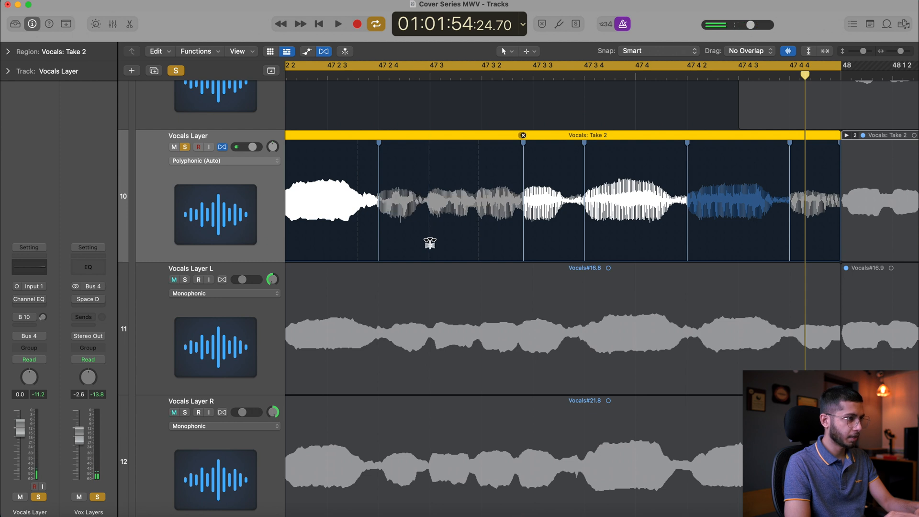
scroll(341, 117, "left", 3)
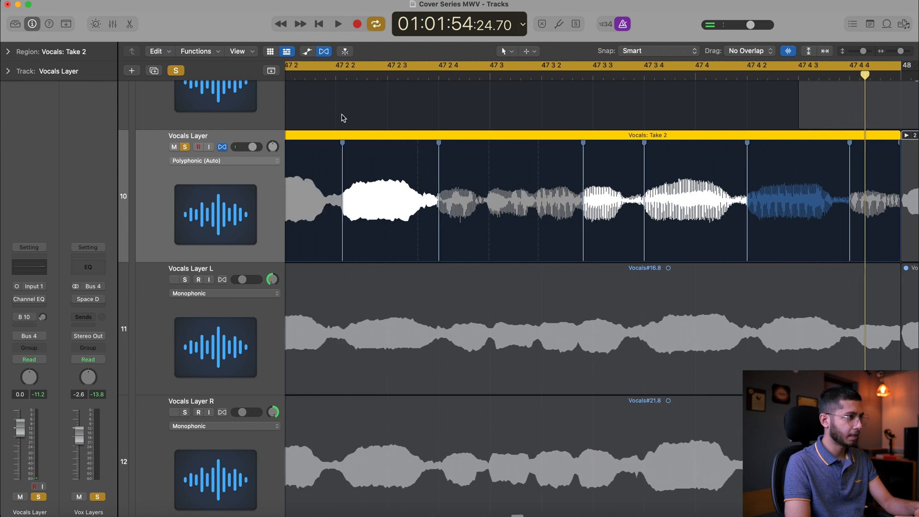
double_click(288, 78)
key("space")
key("super+z")
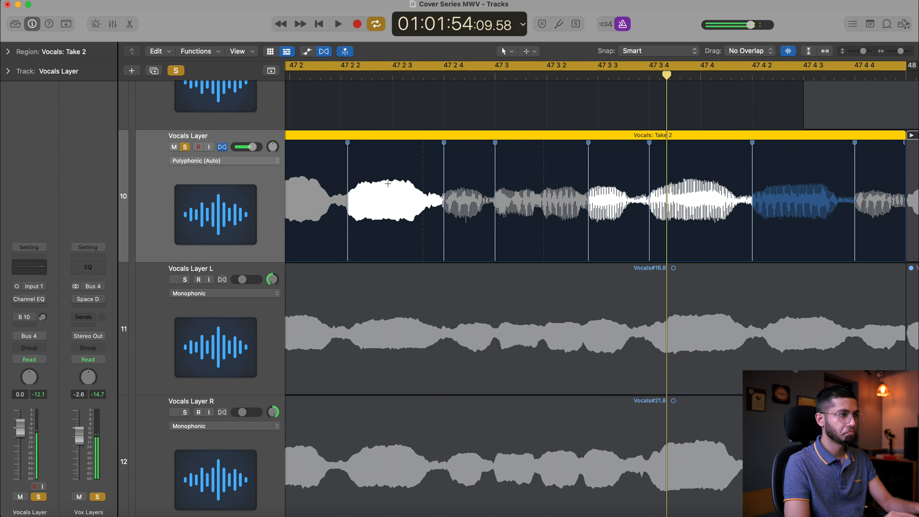
key("super+z")
Try moving track 10's flex marker after 47 3 2 to 47 3 3, and play back the phrase
double_click(376, 77)
key("space")
left_click_drag(589, 239, 598, 246)
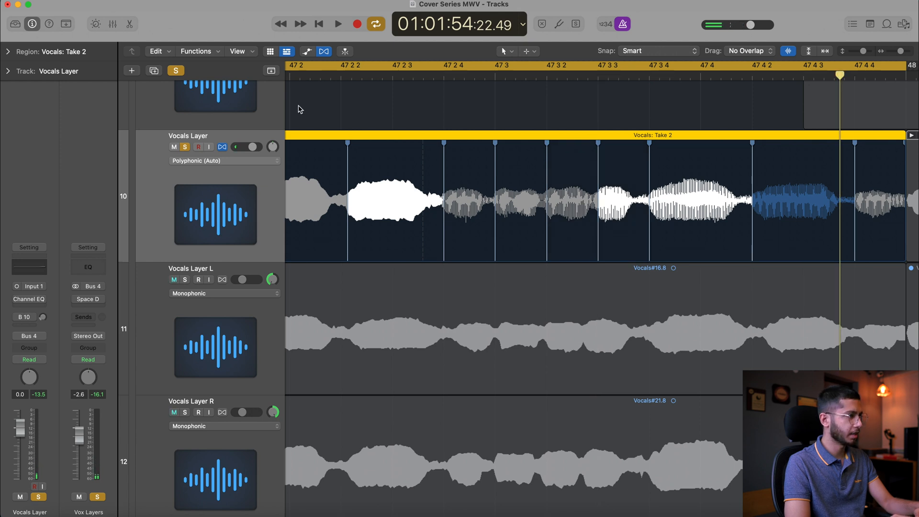
key("space")
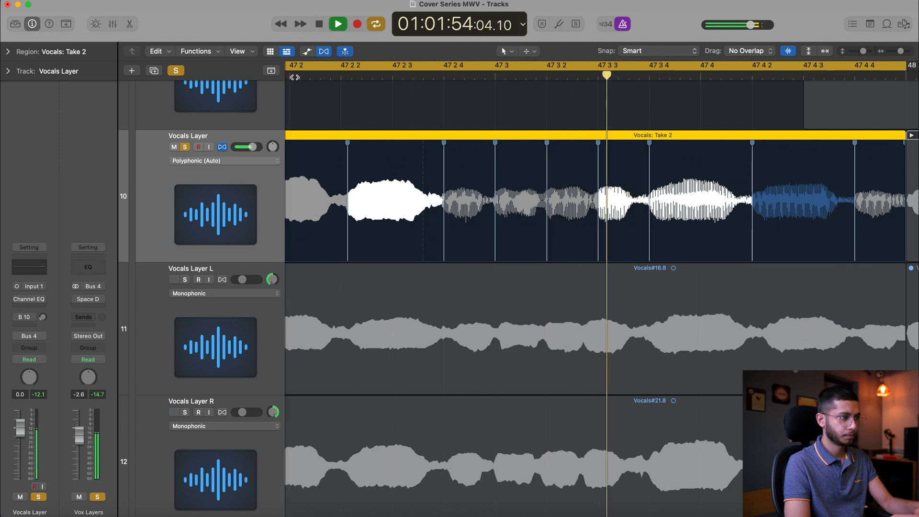
scroll(404, 110, "left", 3)
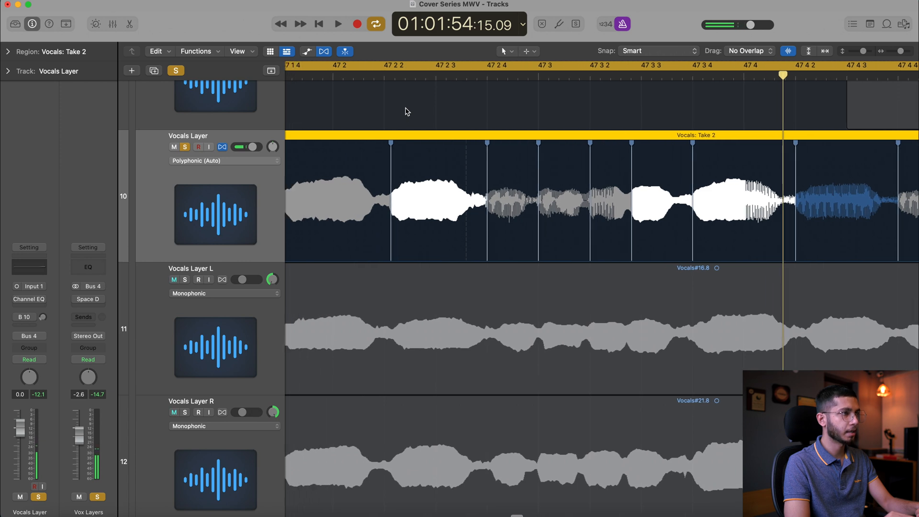
Align track 10's note to 47 2 2, delete the extra flex marker before 47 2 4, and play back the result
left_click(486, 232)
left_click_drag(485, 232, 484, 230)
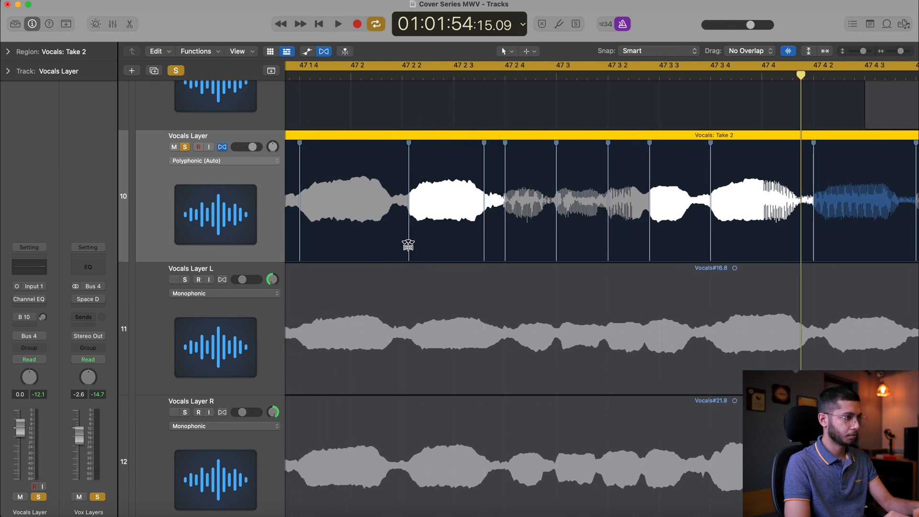
left_click_drag(406, 246, 400, 246)
double_click(484, 248)
key("space")
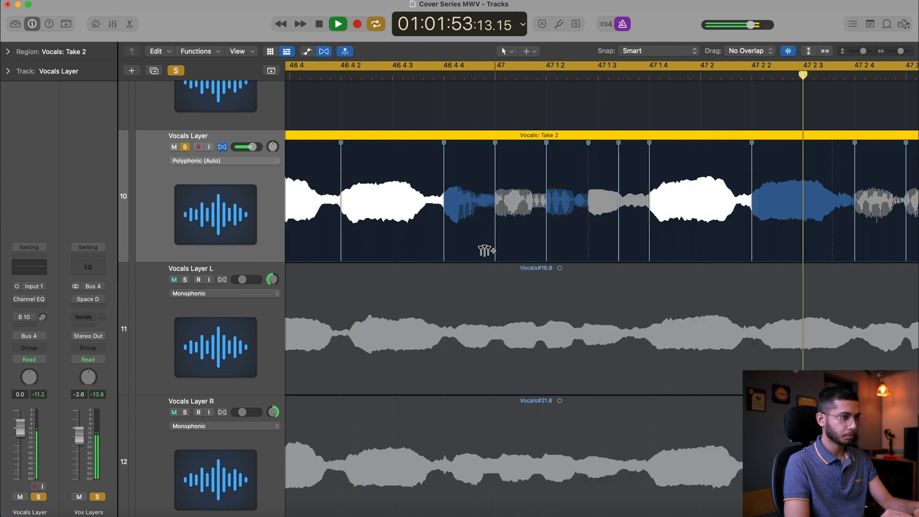
key("space")
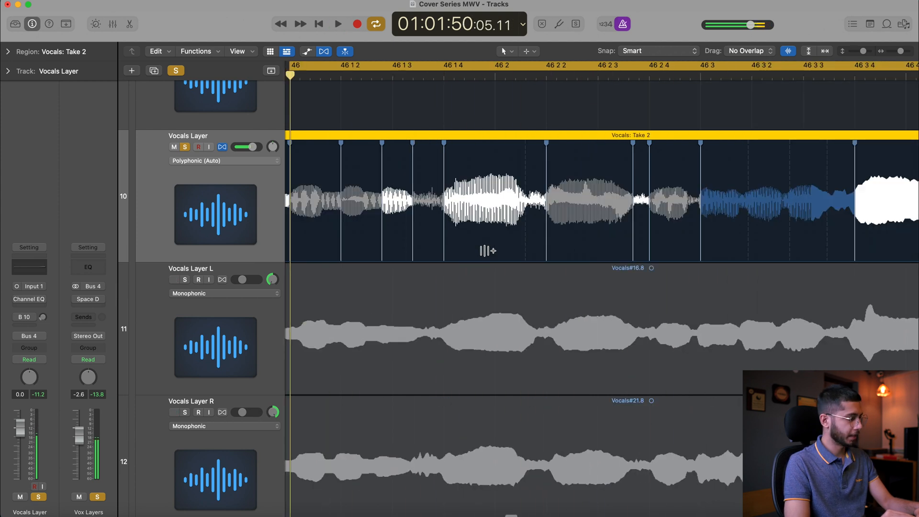
Compare the Vocals Layer on track 10 with Flex turned off and back on while playing bars 46 to 48
scroll(487, 251, "down", 5)
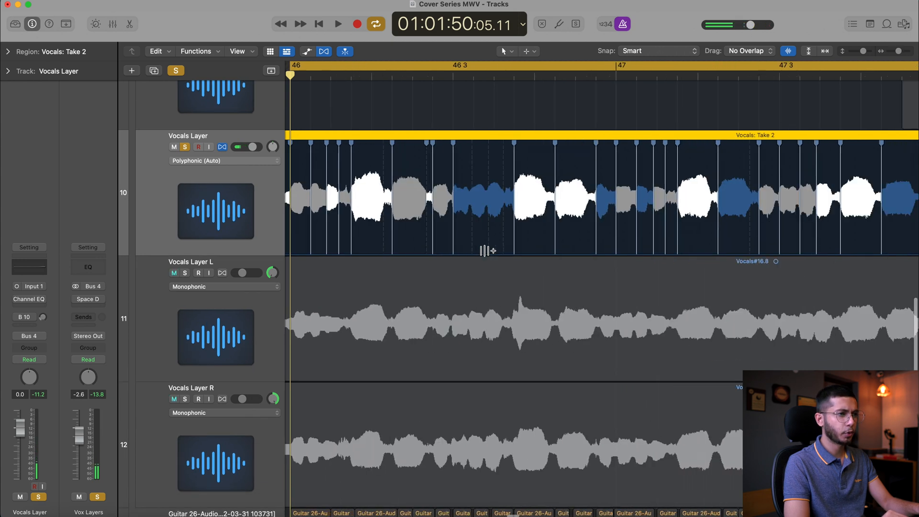
scroll(487, 251, "down", 4)
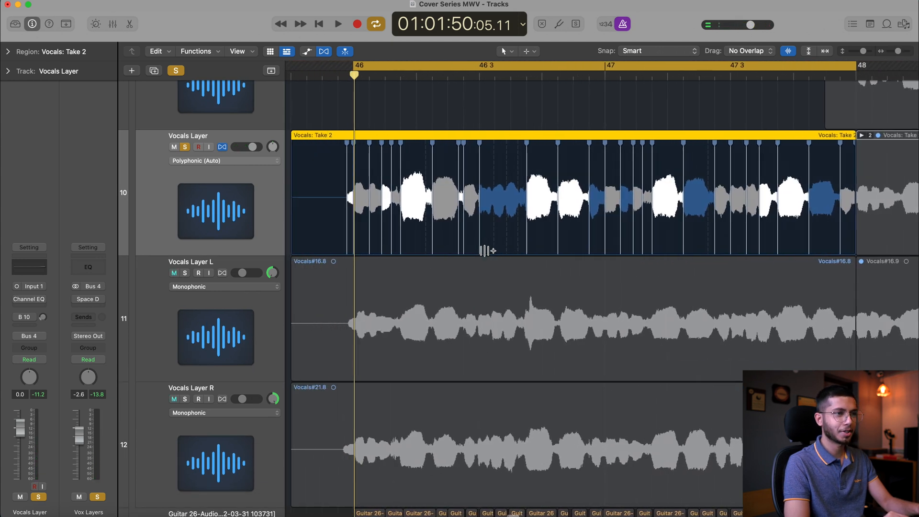
scroll(487, 251, "right", 1)
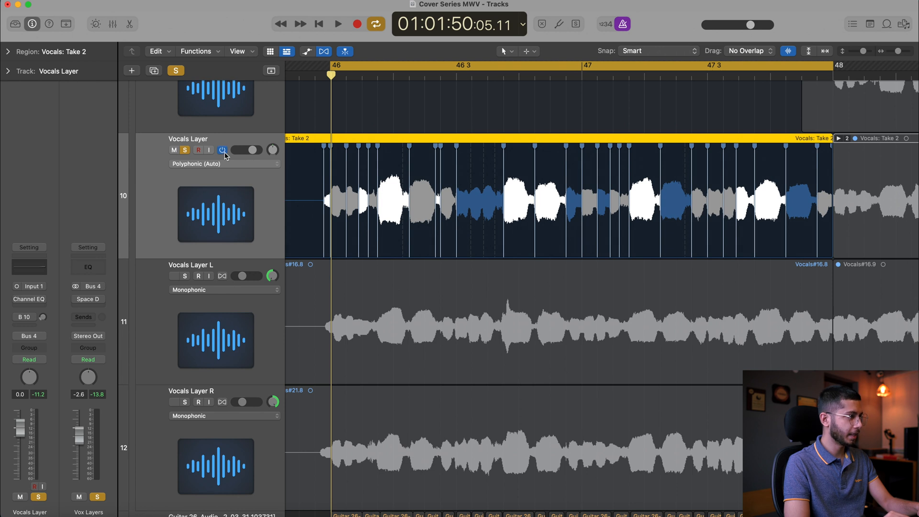
left_click(223, 152)
key("space")
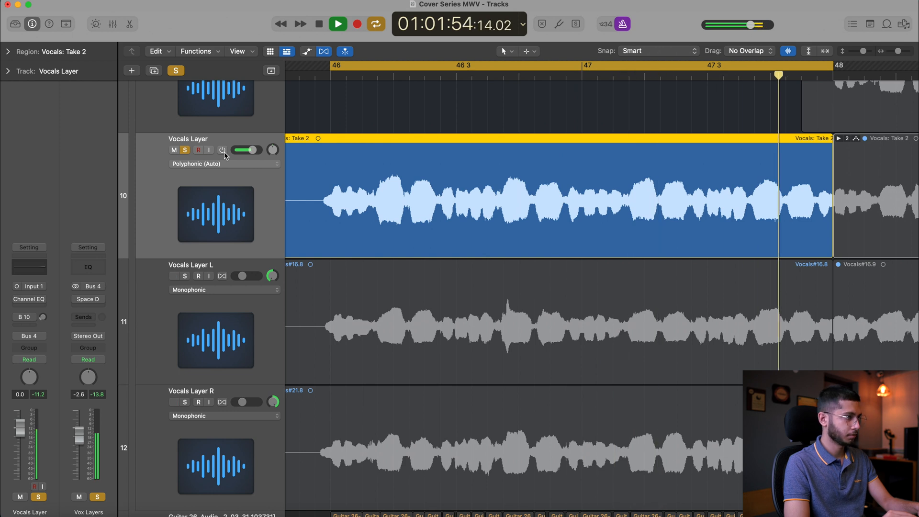
left_click(223, 150)
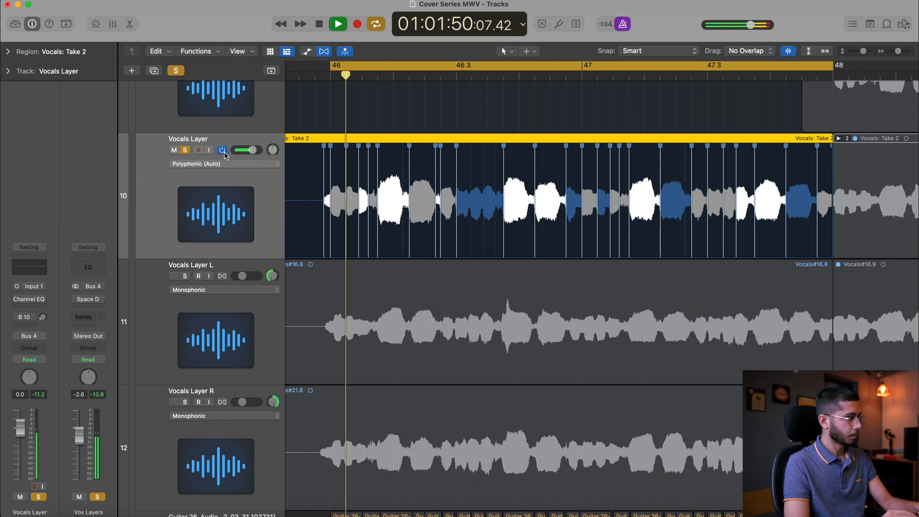
key("space")
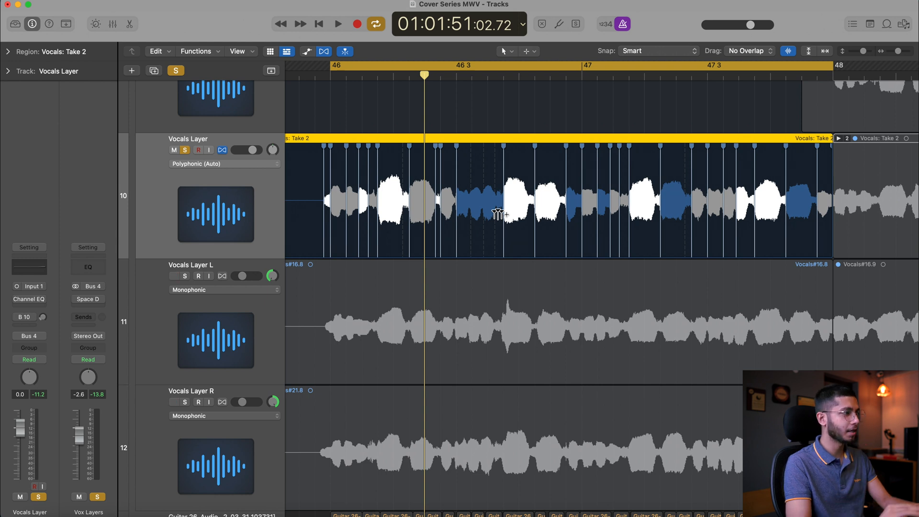
Turn on Flex in Polyphonic (Auto) mode for the Vocals Layer L and Vocals Layer R tracks
left_click(209, 340)
left_click(202, 438, "shift")
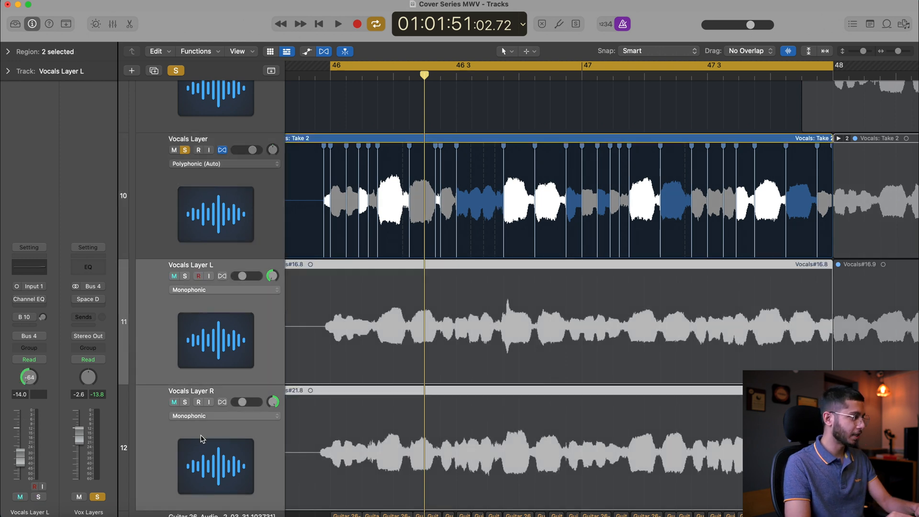
left_click(222, 275)
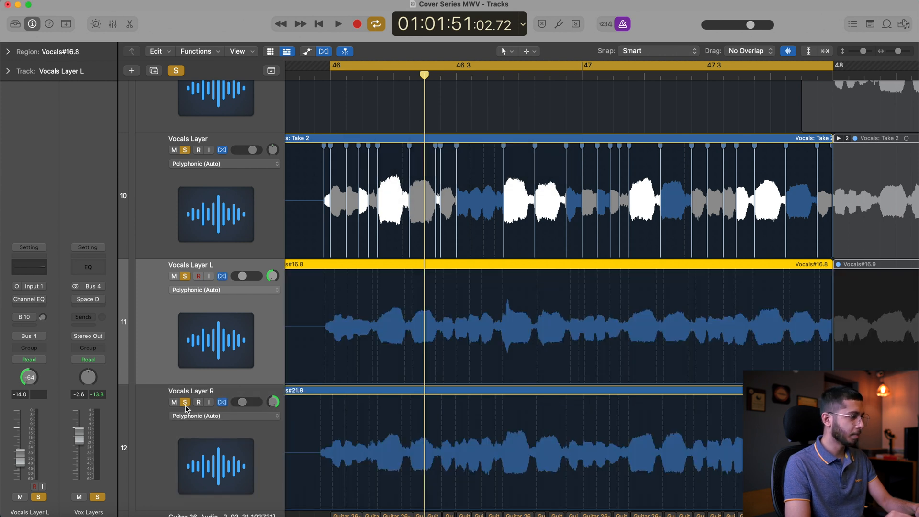
Take Vocals Layer R out of solo and align Vocals Layer L's first note to bar 46 with a flex marker
left_click(185, 402)
left_click(331, 73)
scroll(322, 173, "up", 5)
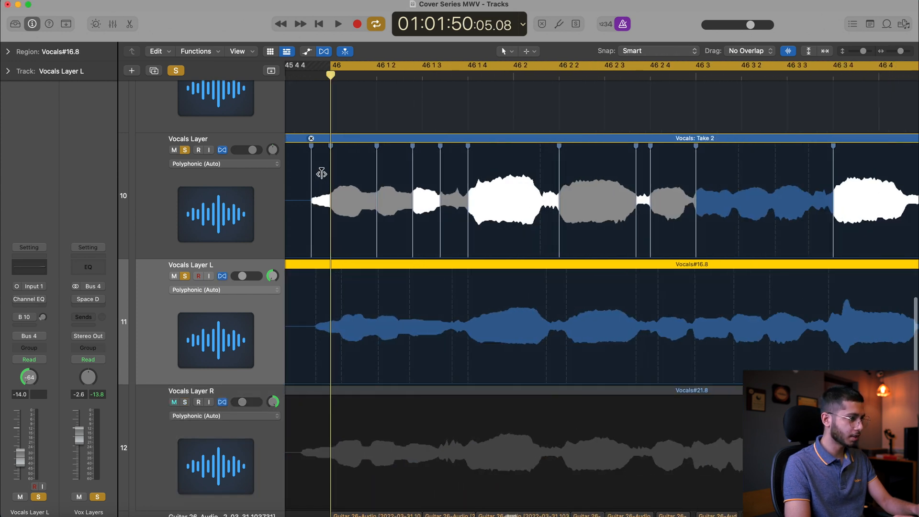
scroll(319, 174, "up", 3)
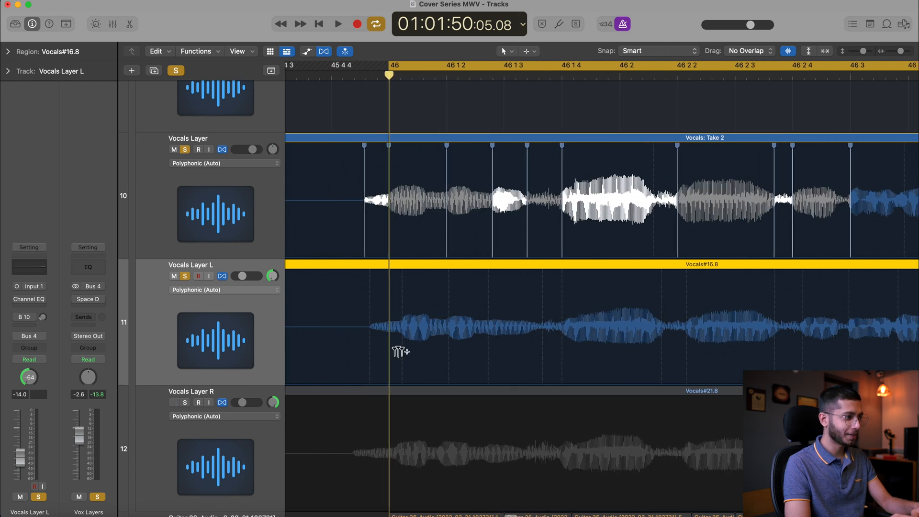
left_click(389, 360)
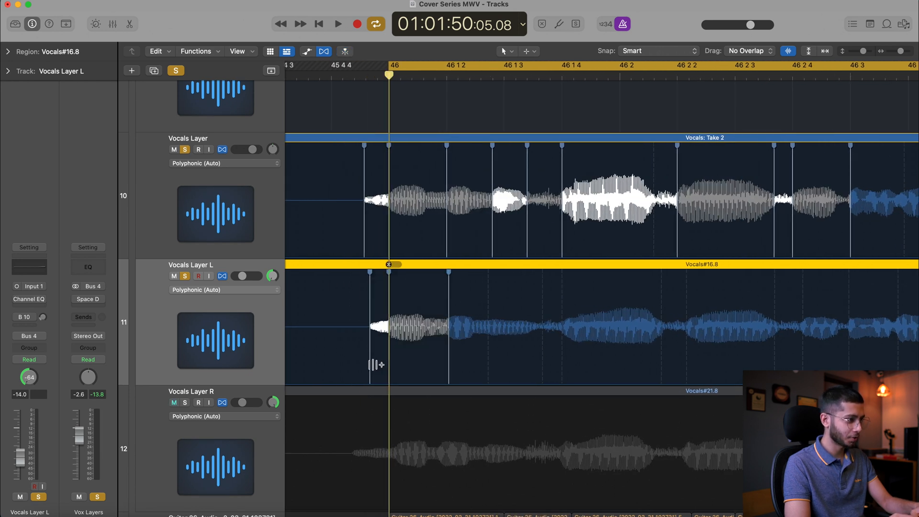
Match Vocals Layer L's flex markers from just before bar 46 through 46 1 4 to track 10's note positions
left_click_drag(371, 365, 365, 364)
left_click(448, 366)
mouse_move(449, 366)
left_mouse_down()
mouse_move(538, 371)
mouse_move(529, 367)
left_mouse_up()
left_click(561, 373)
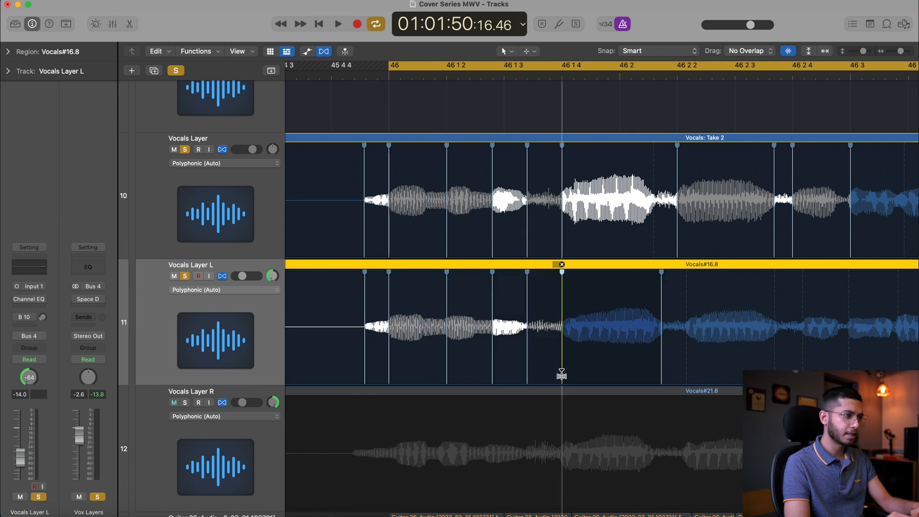
Align Vocals Layer L's notes between 46 2 2 and 46 3 with track 10's flex markers
scroll(561, 373, "right", 5)
mouse_move(497, 363)
left_mouse_down()
mouse_move(512, 365)
mouse_move(486, 362)
mouse_move(511, 366)
left_mouse_up()
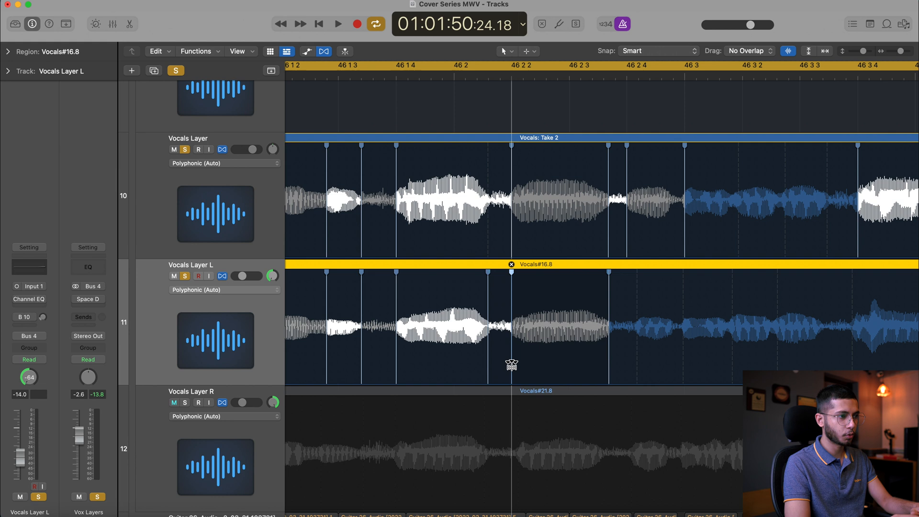
left_click(608, 363)
left_click_drag(637, 364, 624, 362)
left_click_drag(684, 368, 685, 368)
Add flex markers to Vocals Layer L after 46 3 and align its next long note to 46 3 4
scroll(686, 369, "right", 6)
left_click_drag(437, 369, 490, 377)
scroll(489, 377, "right", 5)
left_click_drag(425, 364, 432, 366)
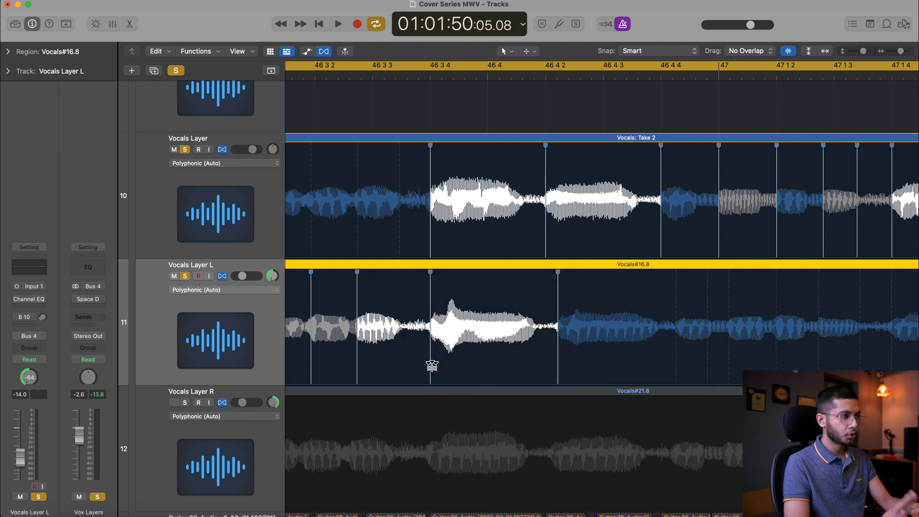
Replace Vocals Layer L's flex marker near 46 3 2 with one at the note's onset, undoing the trial shift
scroll(516, 347, "left", 5)
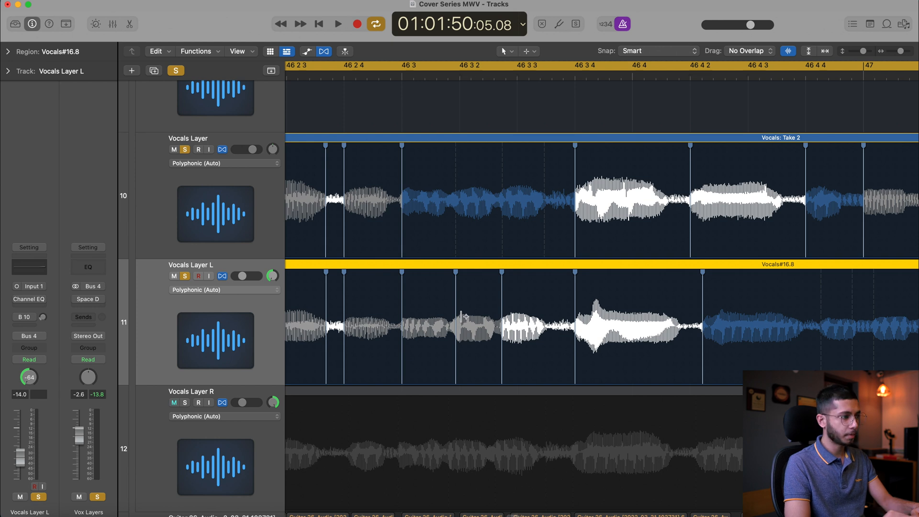
left_click(455, 264)
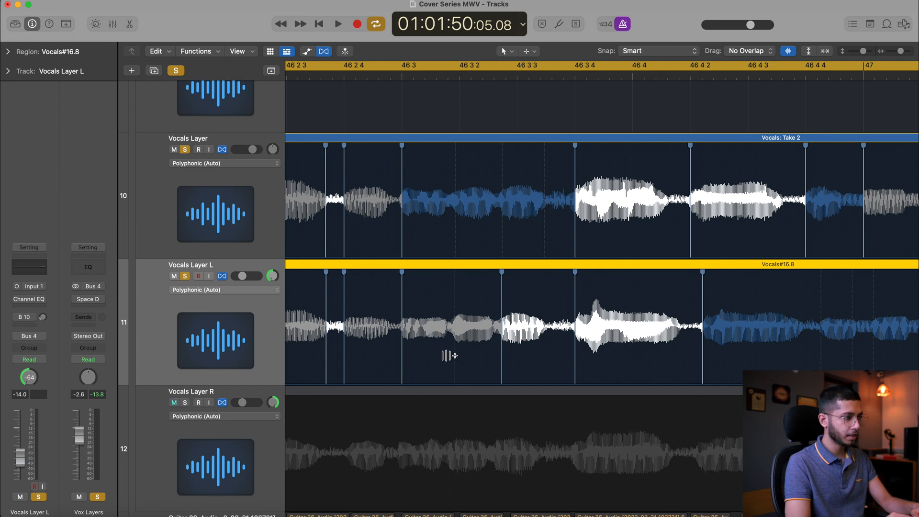
left_click_drag(447, 350, 454, 352)
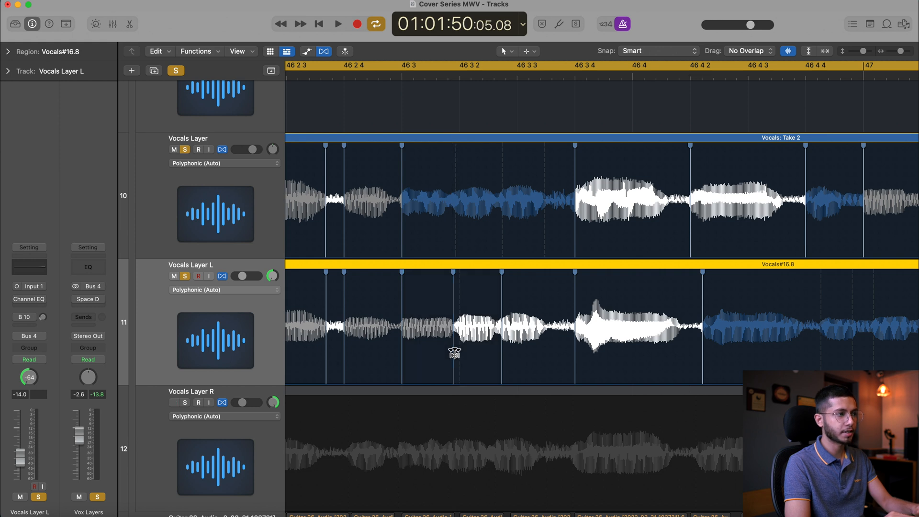
key("super+z")
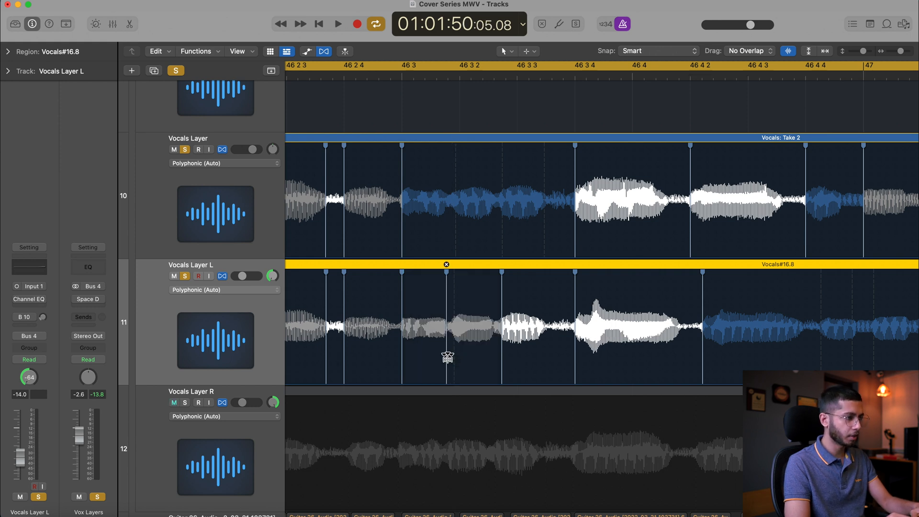
left_click(454, 363)
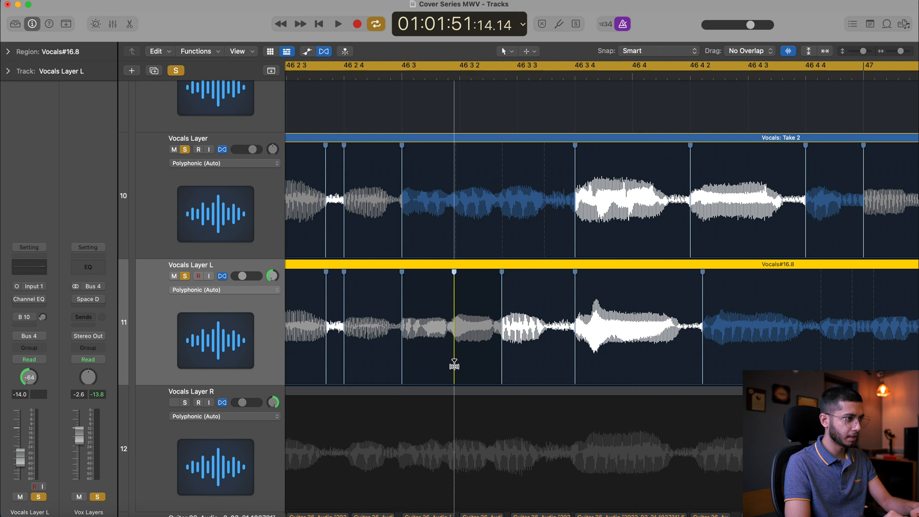
Align Vocals Layer L's notes to track 10's flex markers at 46 4 2 and 46 4 4
scroll(436, 355, "right", 5)
left_click_drag(509, 349, 495, 351)
left_click_drag(627, 363, 610, 360)
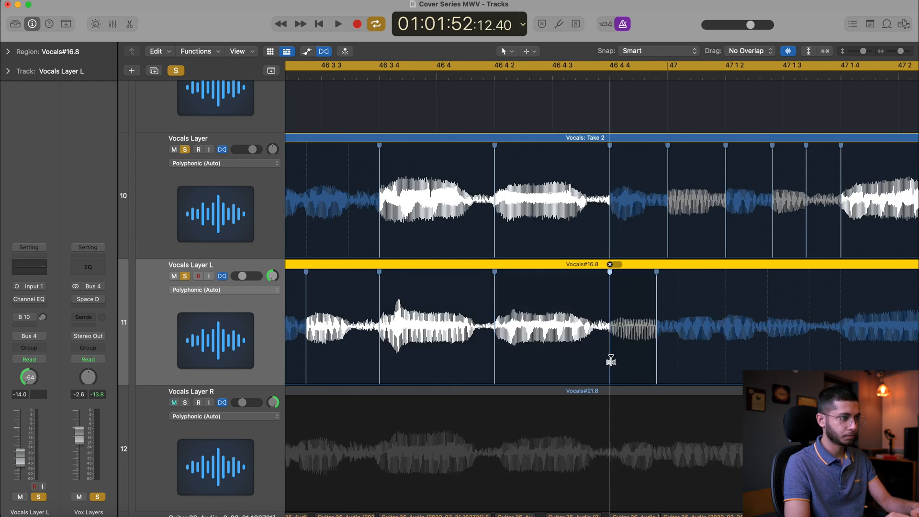
Align Vocals Layer L's short notes from bar 47 up to 47 1 4 with track 10's flex markers
scroll(662, 363, "right", 5)
left_click(465, 367)
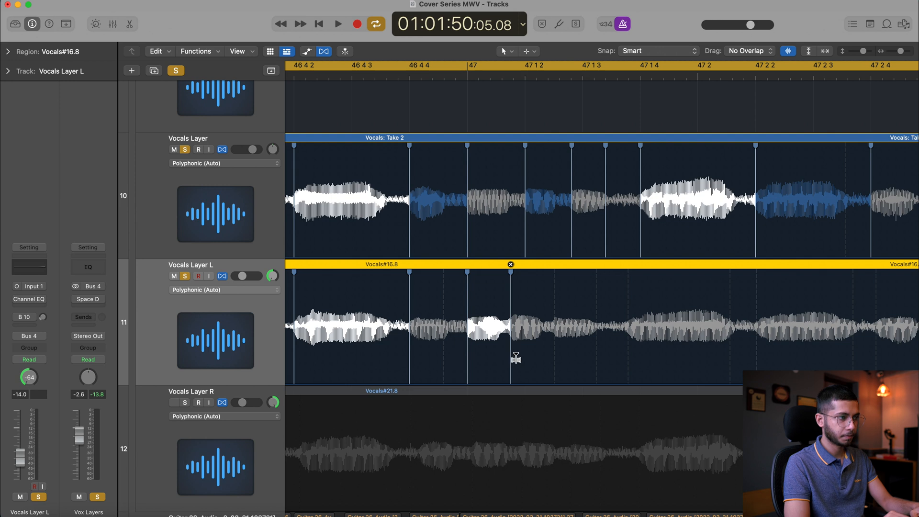
double_click(556, 361)
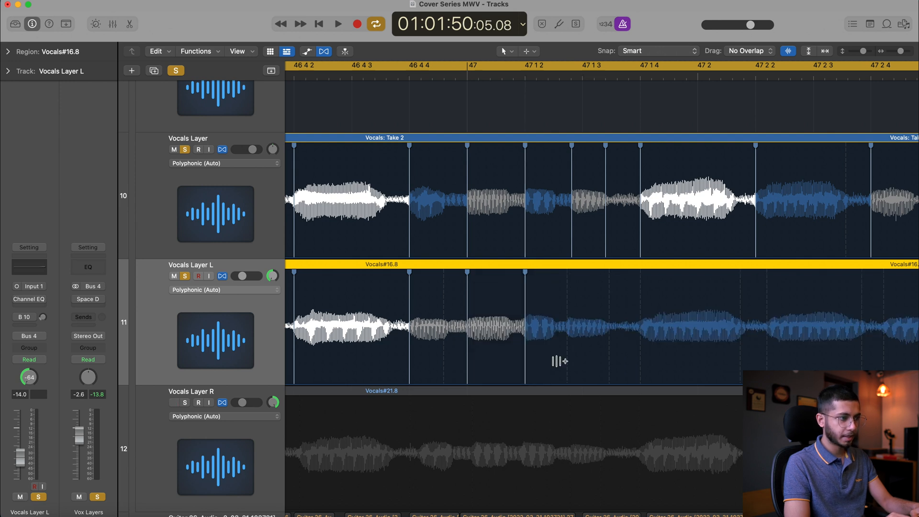
left_click(567, 364)
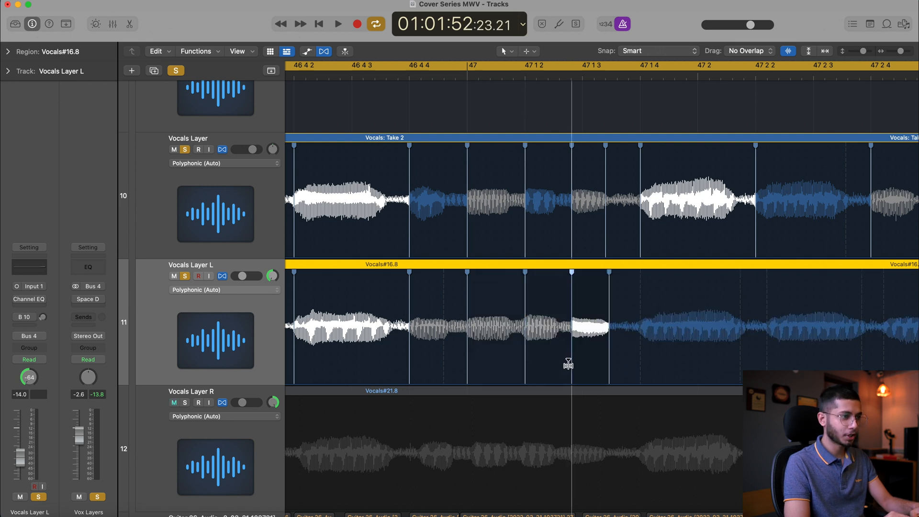
left_click_drag(608, 366, 606, 366)
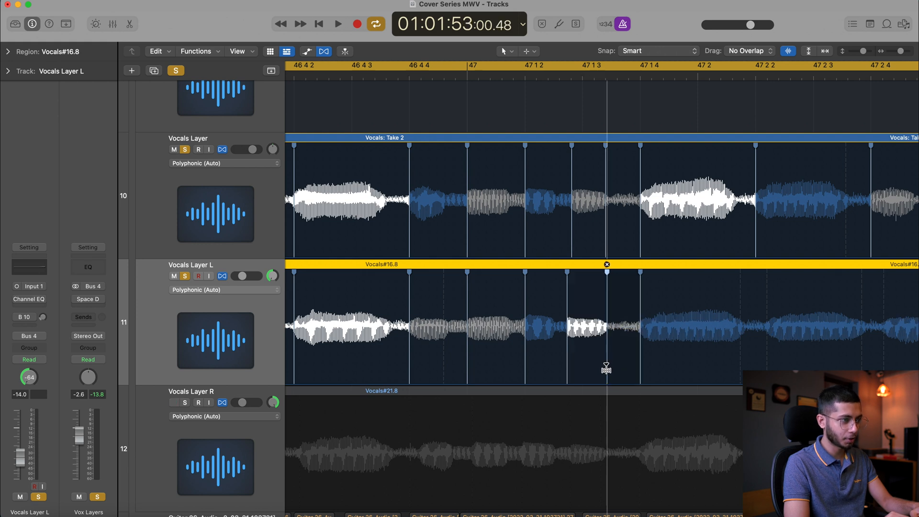
Align Vocals Layer L's note to 47 2 2 and delete the misplaced flex marker there
scroll(605, 367, "right", 5)
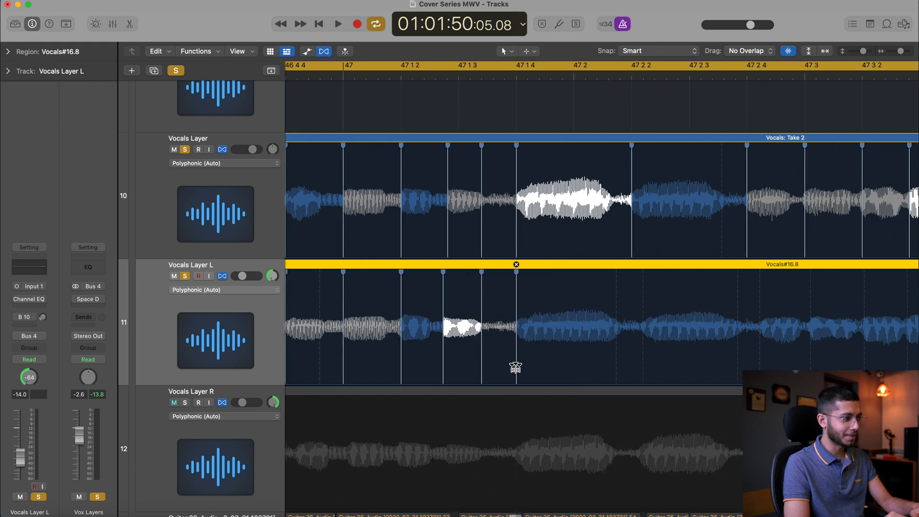
left_click_drag(517, 368, 633, 356)
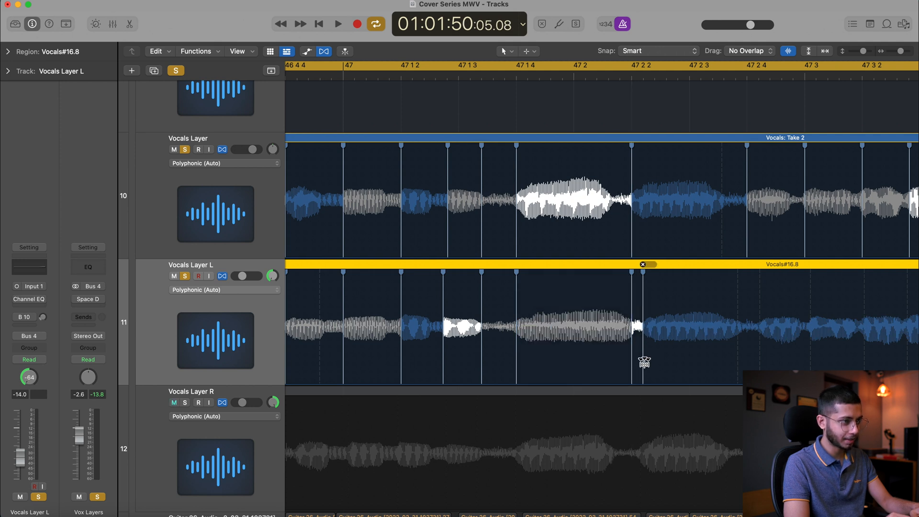
double_click(633, 361)
left_click_drag(644, 365, 629, 359)
Align Vocals Layer L's notes to 47 2 4 and 47 3, deleting the extra flex marker before 47 2 4
scroll(621, 364, "right", 5)
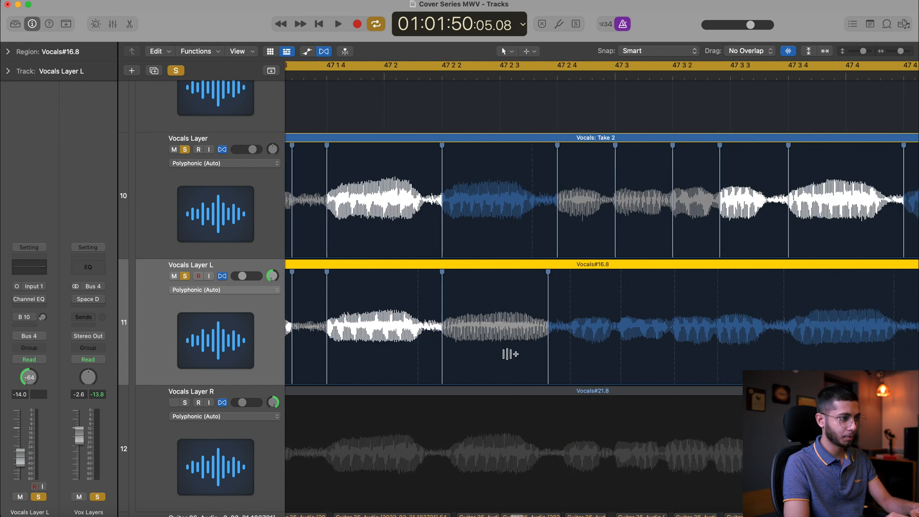
mouse_move(547, 366)
left_mouse_down()
mouse_move(570, 369)
mouse_move(557, 366)
left_mouse_up()
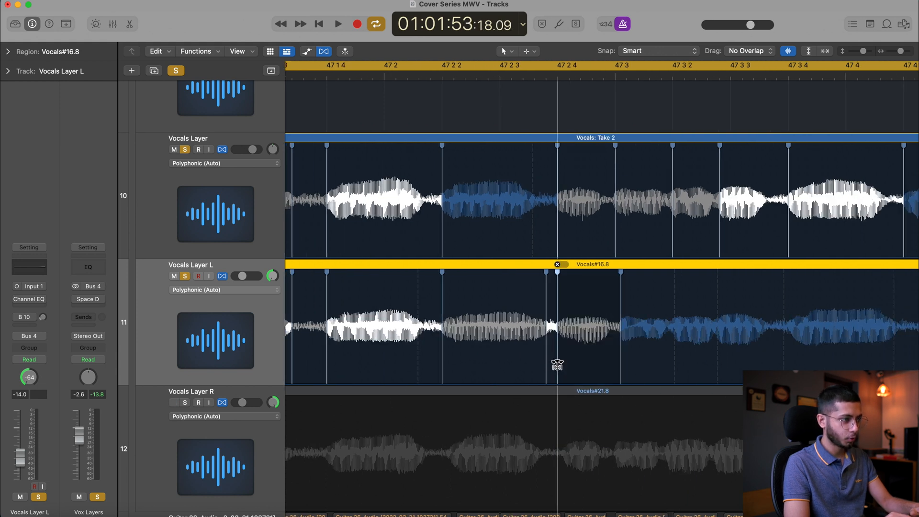
double_click(547, 365)
left_click_drag(620, 365, 615, 366)
Align Vocals Layer L's notes between 47 3 2 and 47 3 4 with track 10's flex markers
scroll(615, 365, "right", 5)
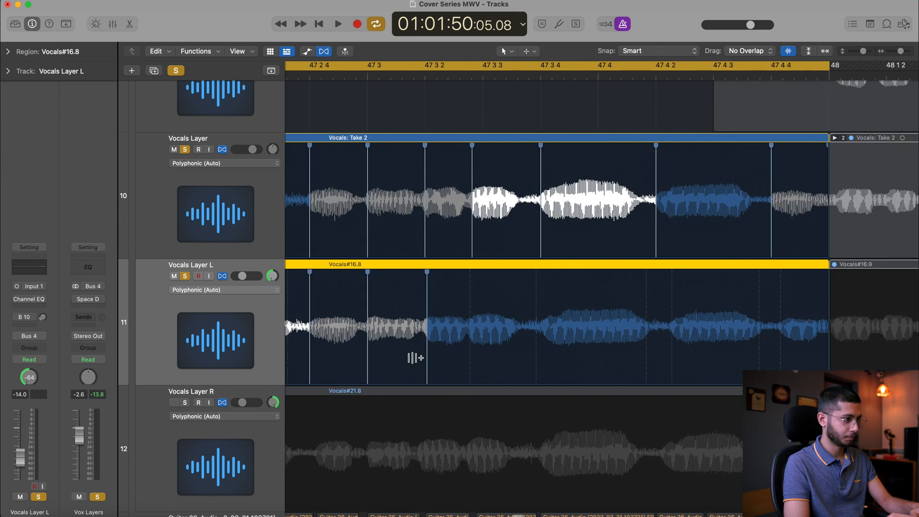
left_click_drag(426, 367, 424, 367)
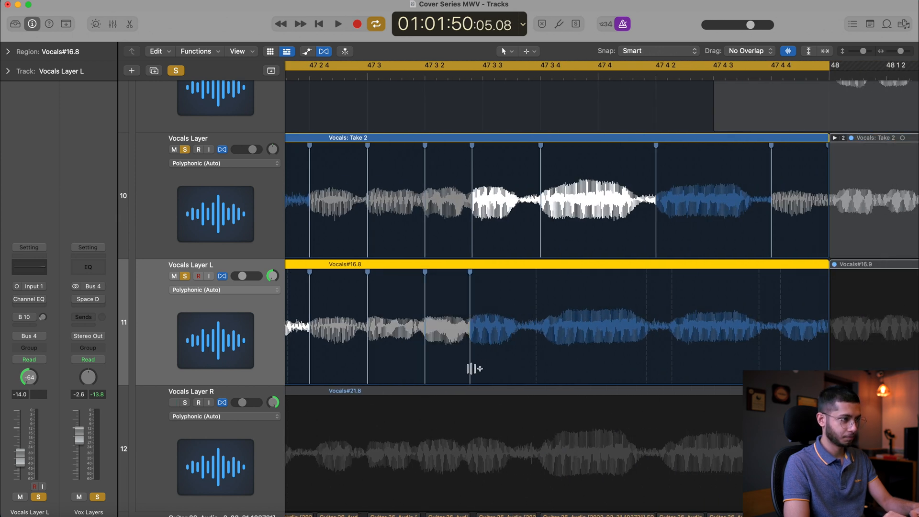
left_click_drag(536, 361, 541, 361)
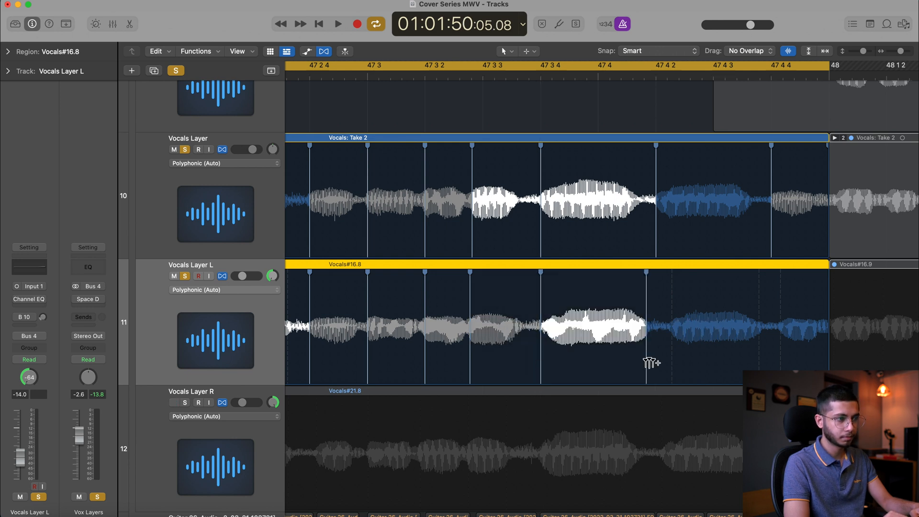
Delete the extra flex markers before 47 4 2 on Vocals Layer L and align its note to 47 4 2
double_click(647, 362)
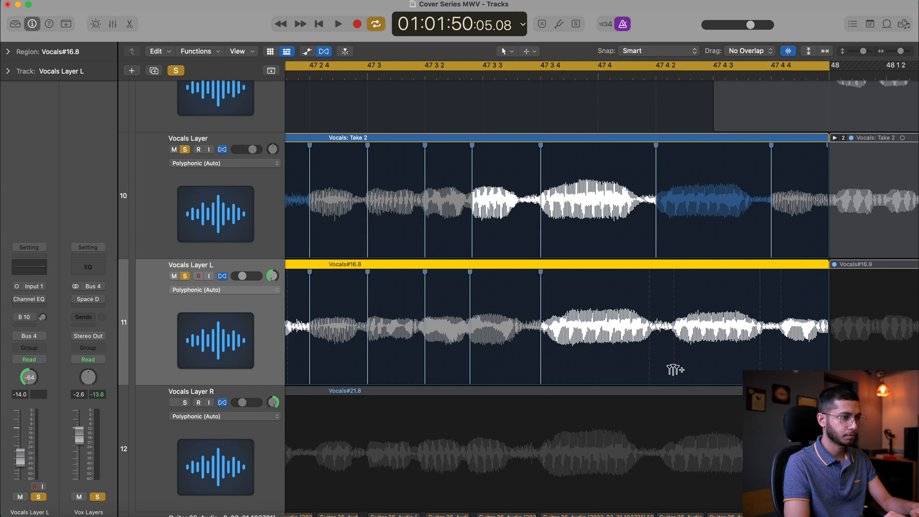
left_click(674, 369)
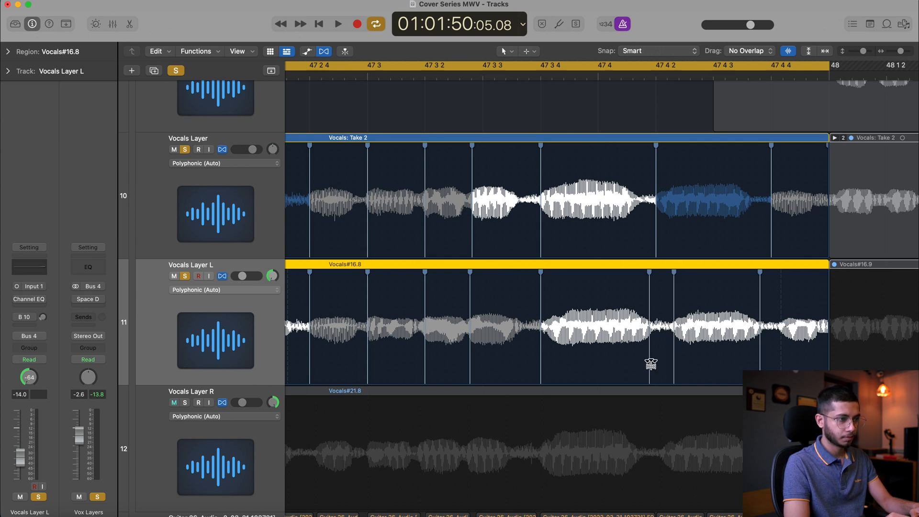
double_click(650, 364)
left_click_drag(675, 364, 653, 364)
double_click(651, 365)
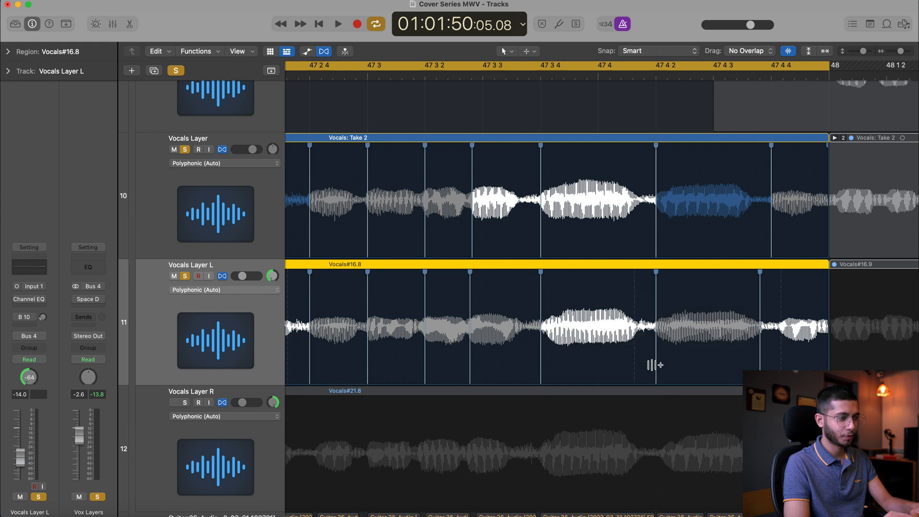
Align Vocals Layer L's last note to 47 4 4 and delete the extra flex markers before it
scroll(651, 365, "right", 5)
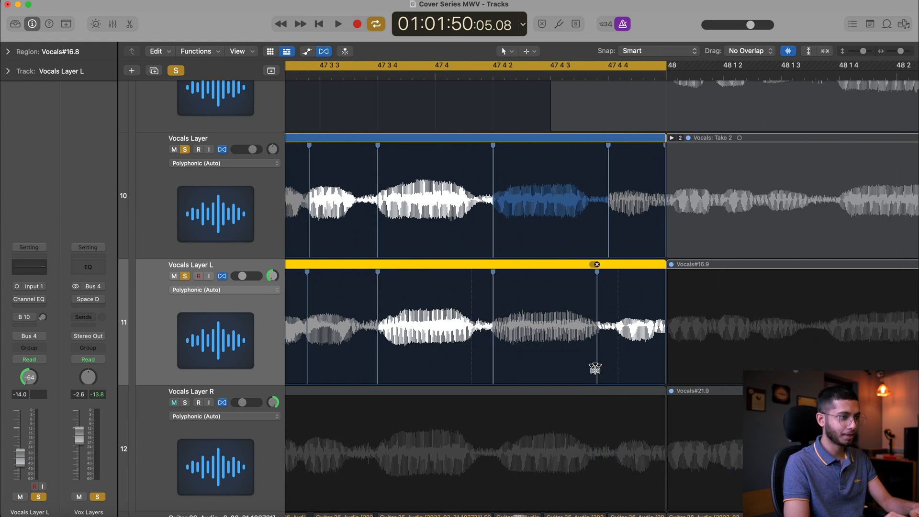
double_click(595, 367)
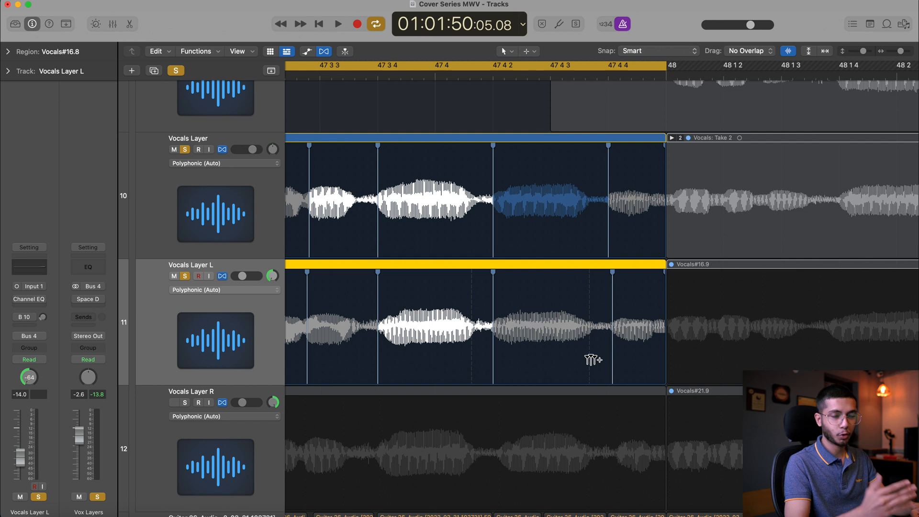
left_click_drag(613, 361, 608, 361)
double_click(592, 363)
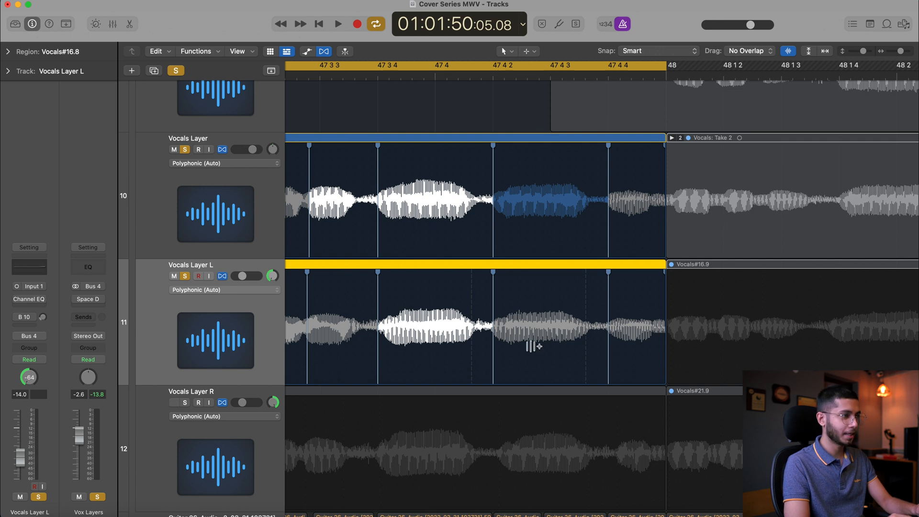
Play back bars 46 to 48 to check the flexed Vocals Layer L against the Vocals Layer on track 10
scroll(533, 345, "down", 3)
scroll(533, 346, "left", 8)
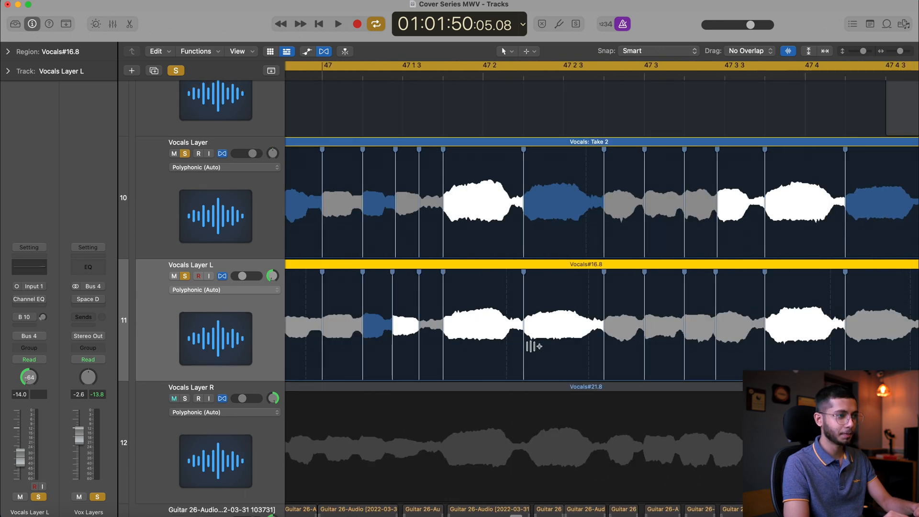
key("space")
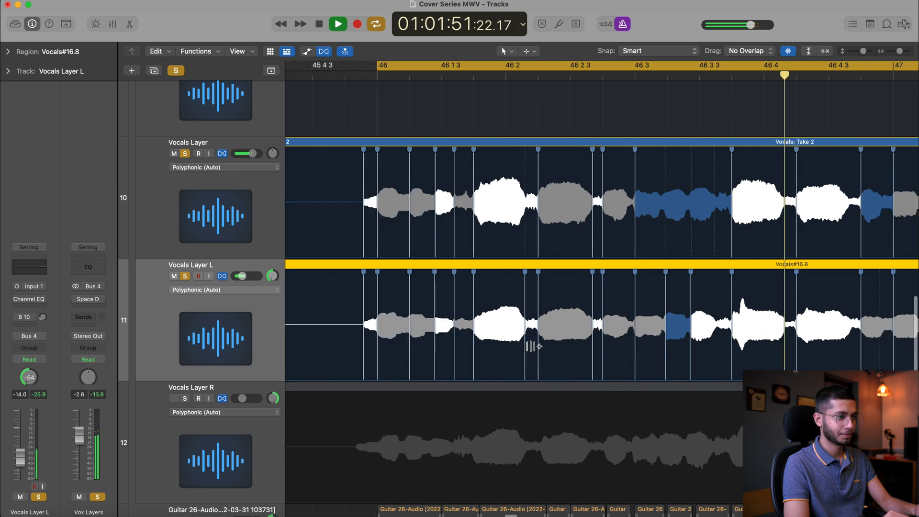
scroll(531, 346, "down", 1)
scroll(531, 346, "right", 4)
scroll(531, 346, "down", 3)
scroll(531, 347, "right", 3)
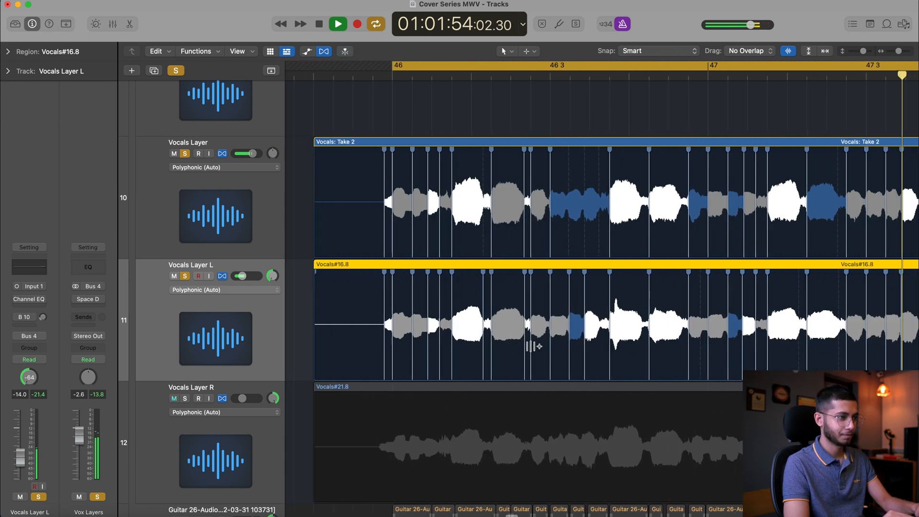
key("space")
Turn off Flex on Vocals Layer L and play back its original timing for comparison
left_click(222, 276)
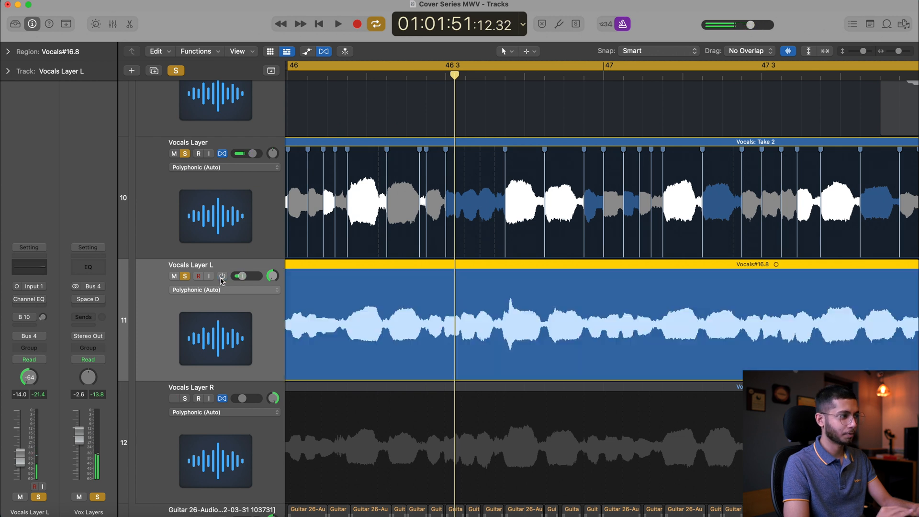
key("space")
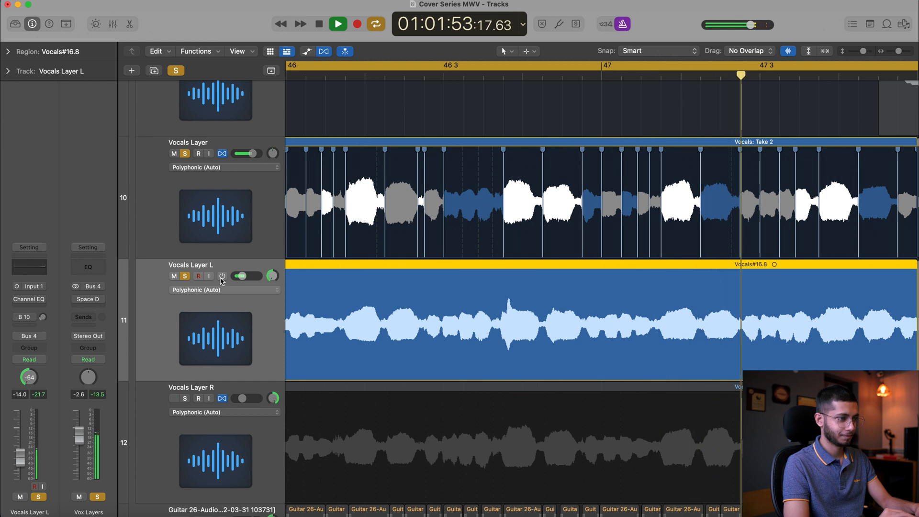
key("space")
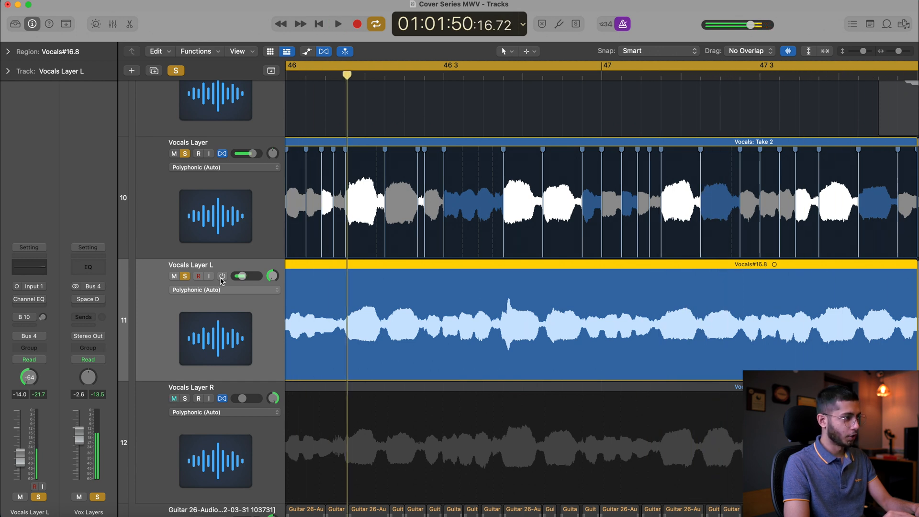
Set Vocals Layer L's volume to 0.0 dB and play back its unflexed timing against track 10
left_click(251, 278, "alt")
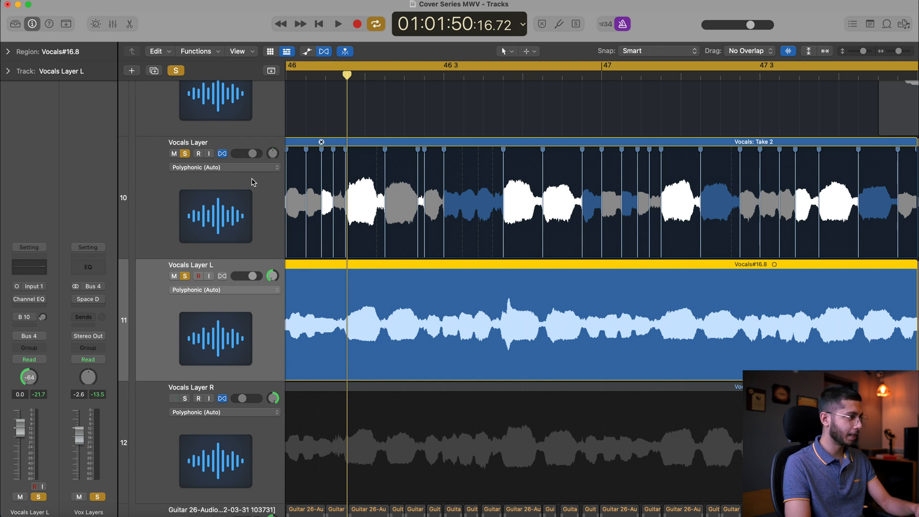
key("space")
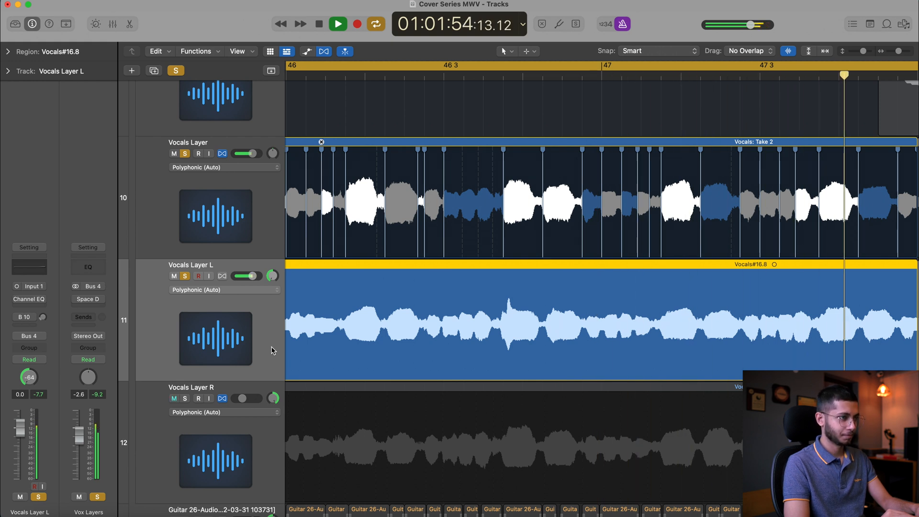
key("space")
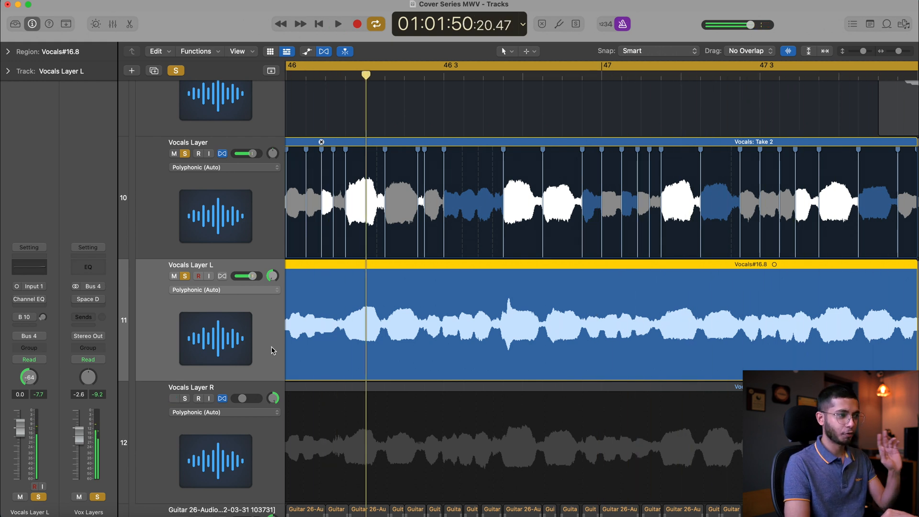
Turn Flex on for Vocals Layer L and play back its tightened timing
left_click(223, 276)
key("space")
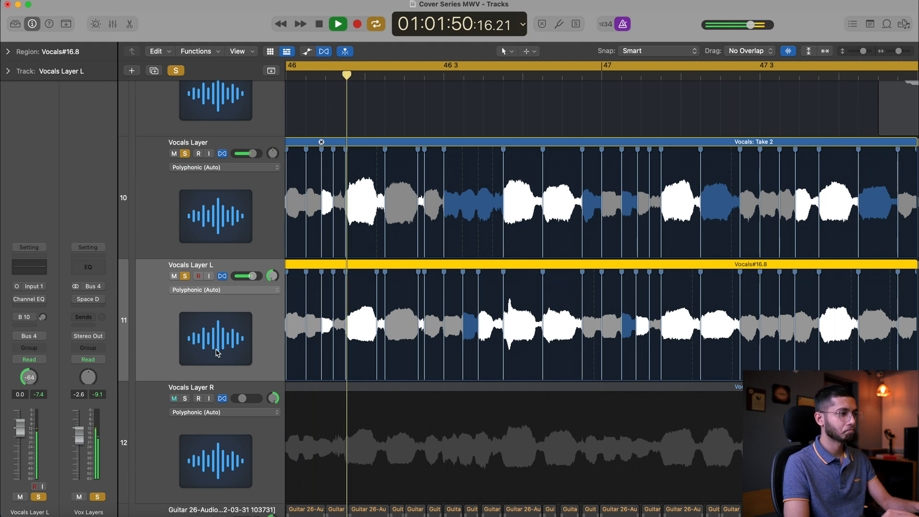
key("space")
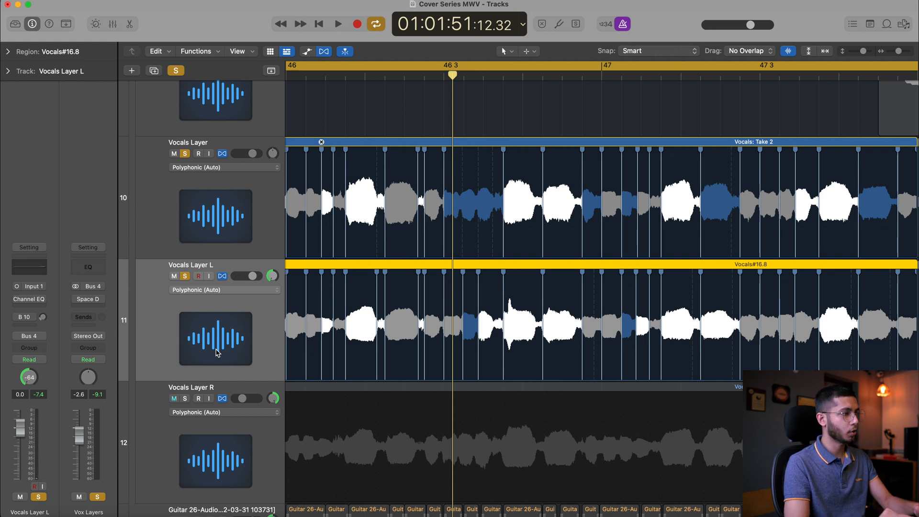
Turn off Flex on Vocals Layer L and play back the untightened take once more for comparison
left_click(222, 278)
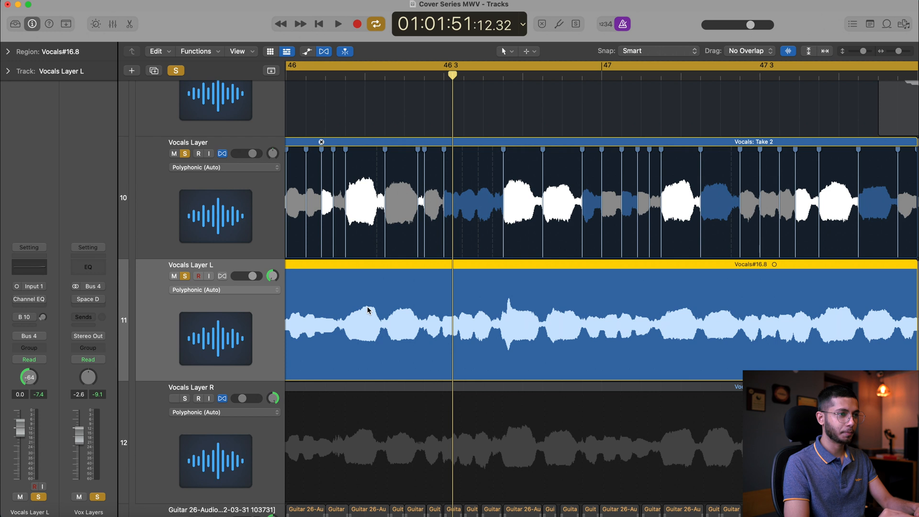
key("space")
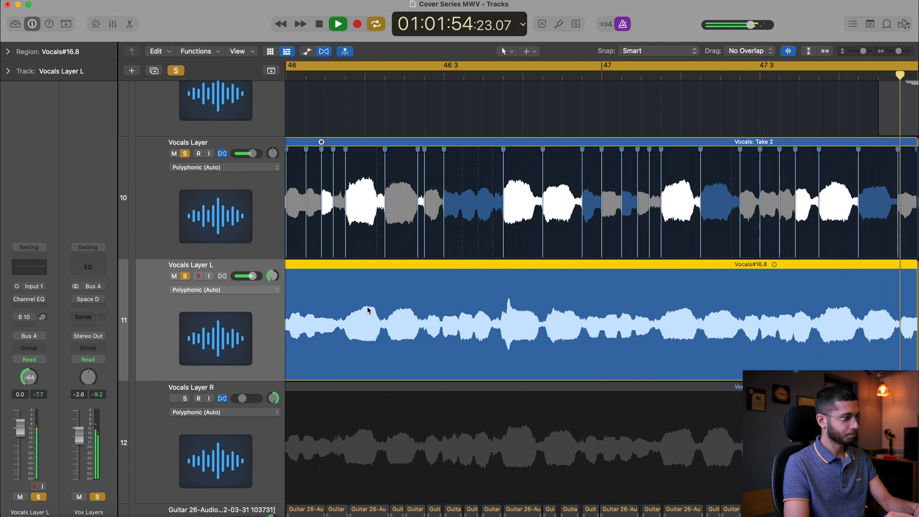
key("space")
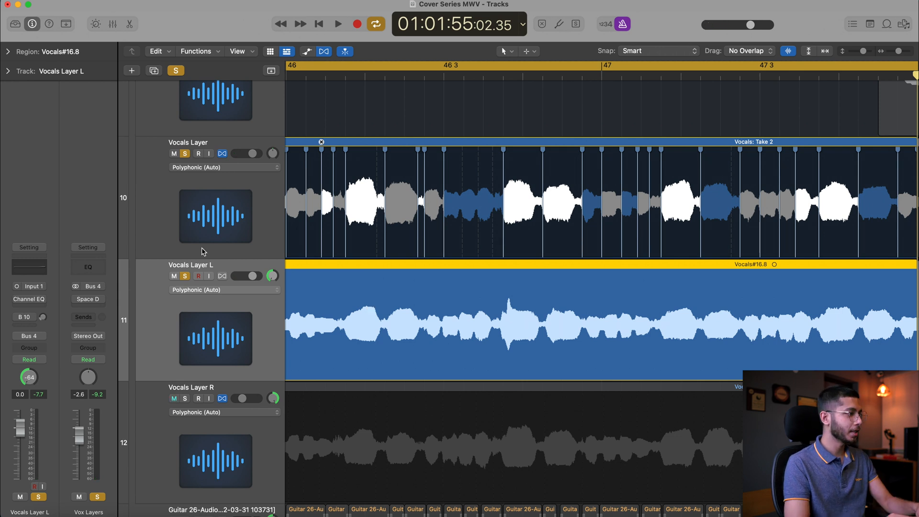
Turn Flex back on for Vocals Layer L and solo Vocals Layer R for timing edits
left_click(222, 276)
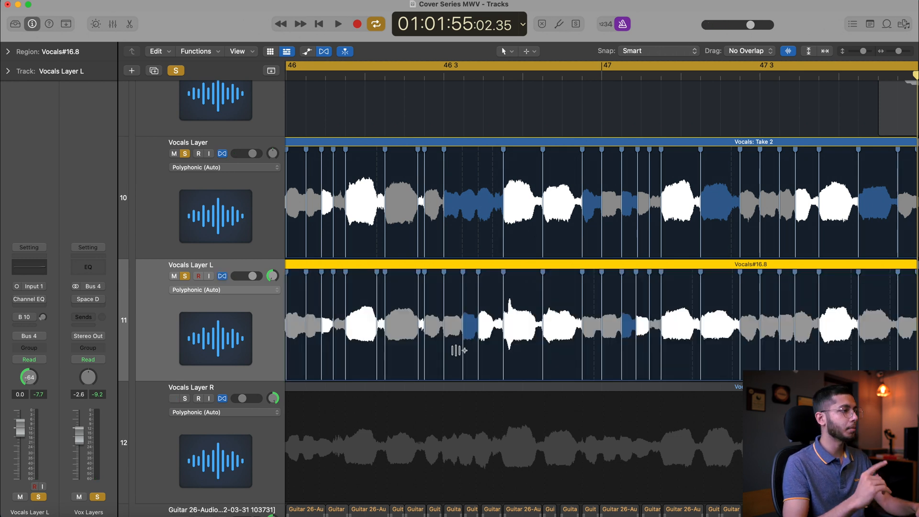
left_click(189, 446)
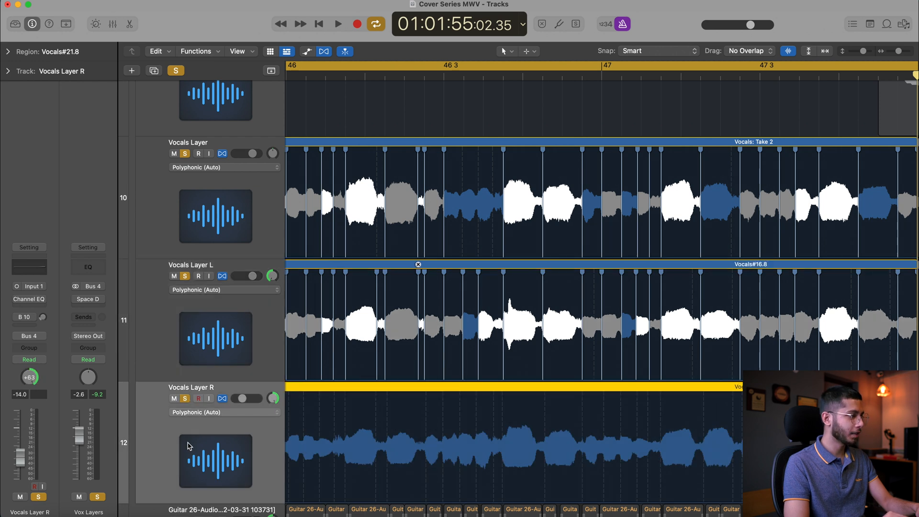
scroll(362, 438, "left", 3)
scroll(362, 438, "down", 2)
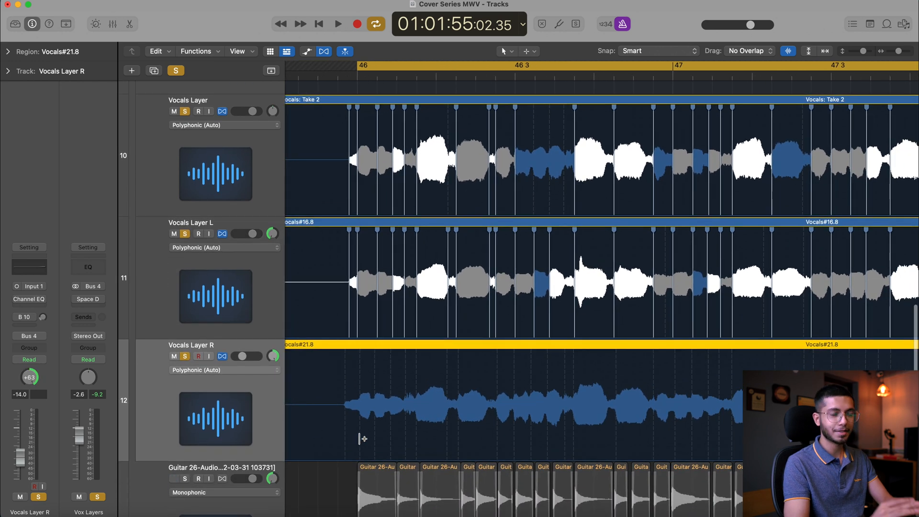
left_click(369, 351)
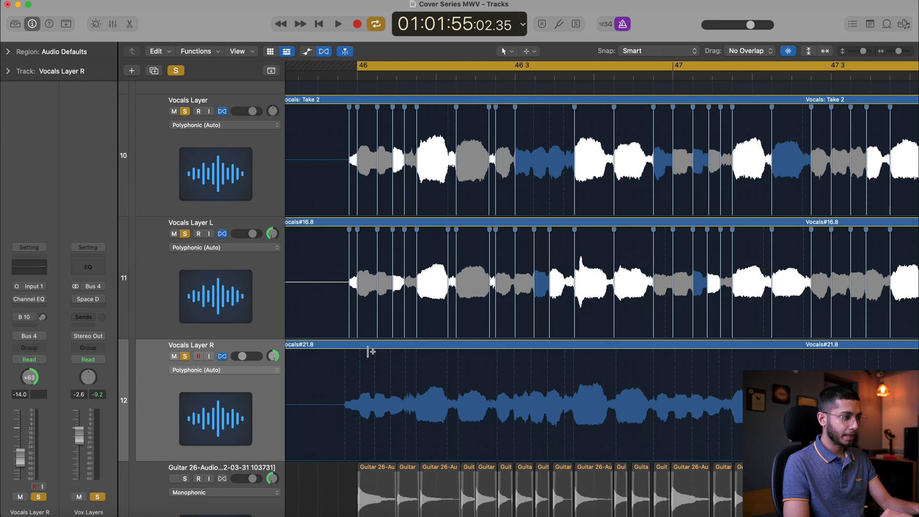
Add flex markers at the start of Vocals Layer R and align its opening notes to bar 46 and Vocals Layer L
scroll(369, 352, "down", 3)
scroll(369, 352, "up", 3)
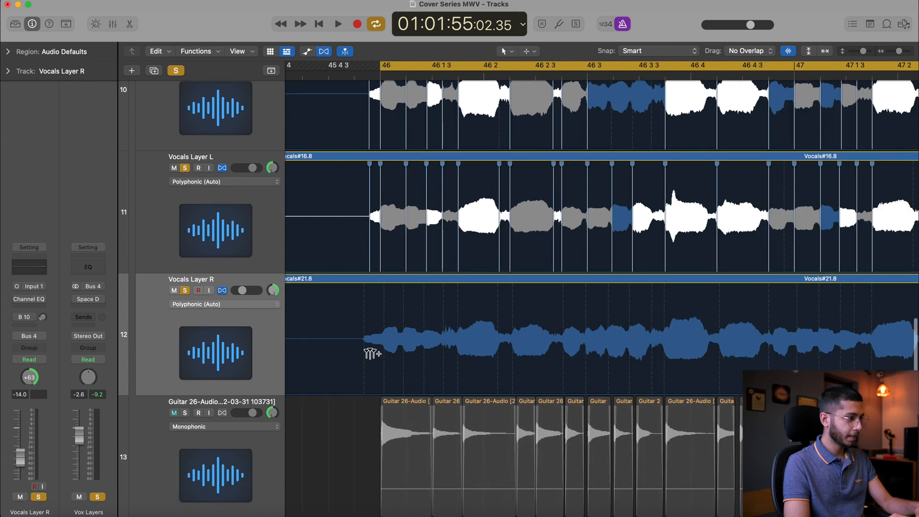
scroll(380, 373, "up", 3)
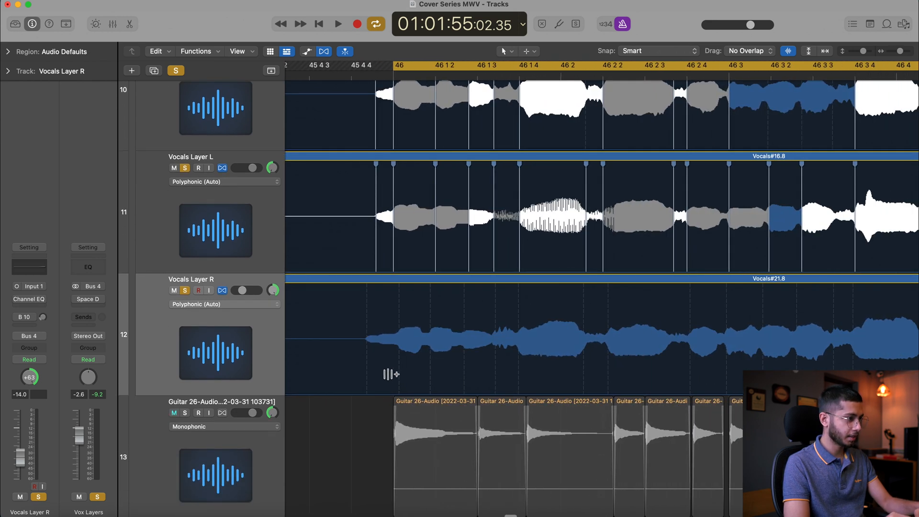
left_click(395, 375)
left_click_drag(371, 376, 376, 380)
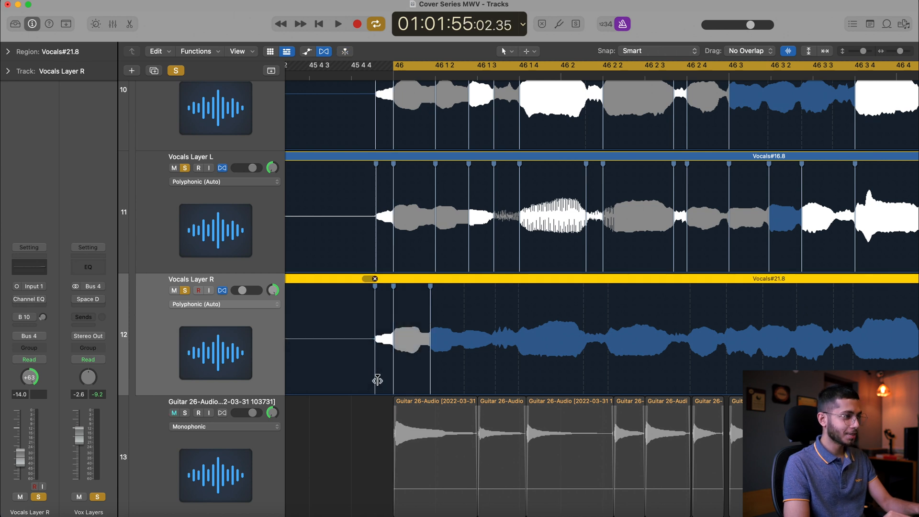
Flex the Vocals Layer R notes between 46 1 2 and 46 1 4 to match the Vocals Layer L markers
scroll(378, 380, "up", 2)
left_click_drag(471, 366, 550, 385)
scroll(551, 384, "right", 5)
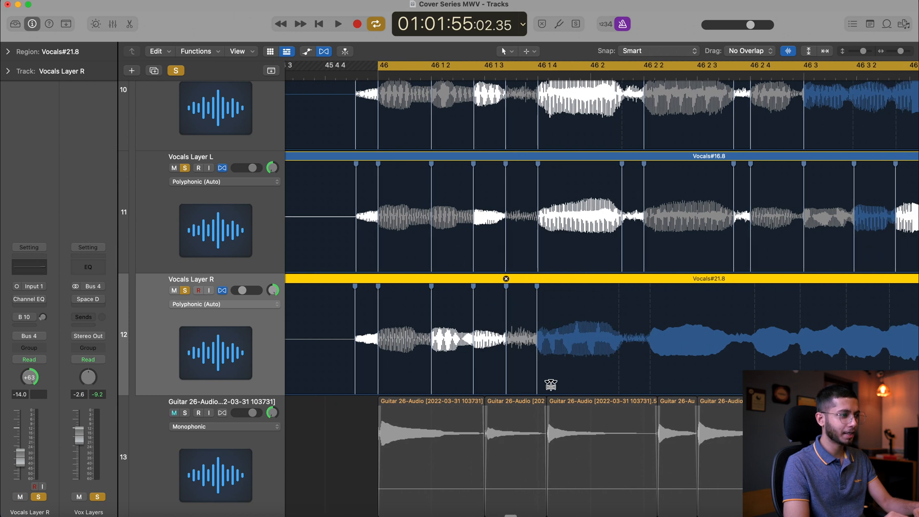
Align the Vocals Layer R notes from 46 2 2 to 46 3 with the markers on Vocals Layer L
left_click_drag(528, 371, 522, 371)
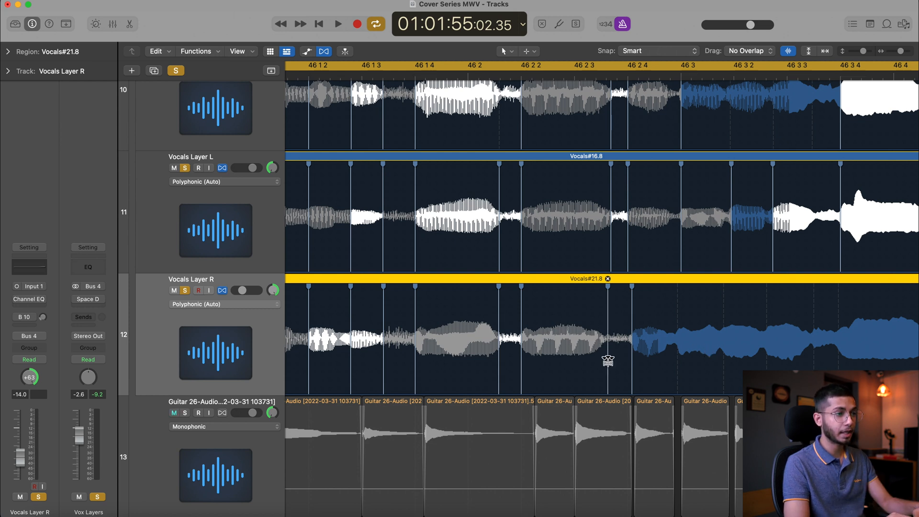
left_click_drag(608, 361, 611, 361)
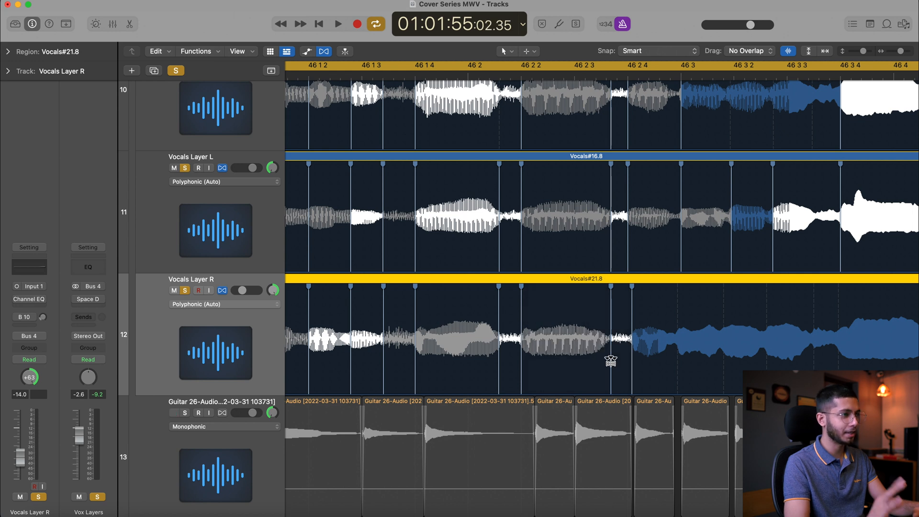
left_click_drag(631, 373, 682, 377)
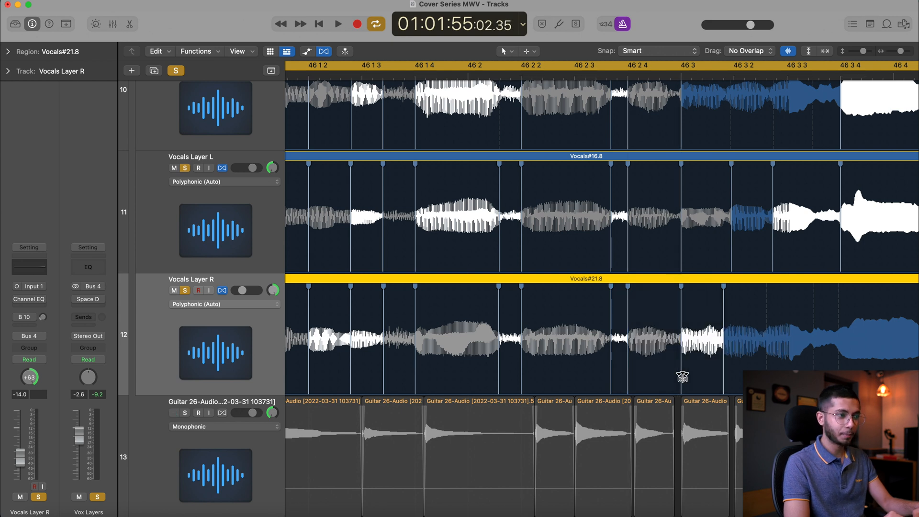
Align the Vocals Layer R notes between 46 3 and 46 3 4 with Vocals Layer L
scroll(681, 377, "right", 5)
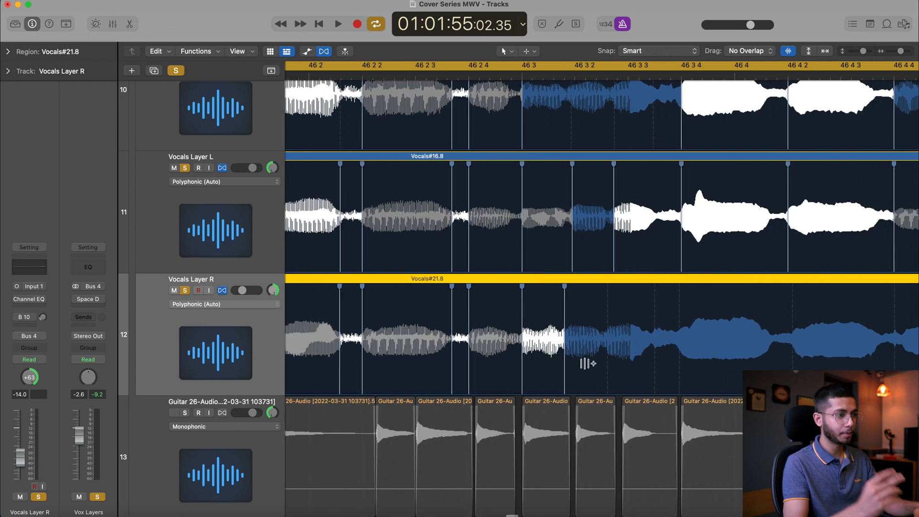
left_click_drag(564, 371, 567, 369)
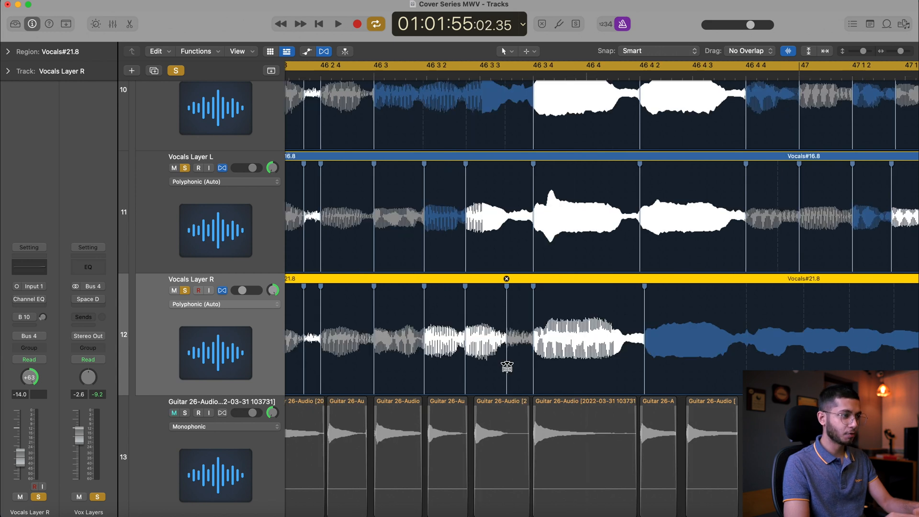
double_click(507, 366)
Align the Vocals Layer R notes at 46 4 2 and 46 4 4 with Vocals Layer L
scroll(479, 364, "right", 5)
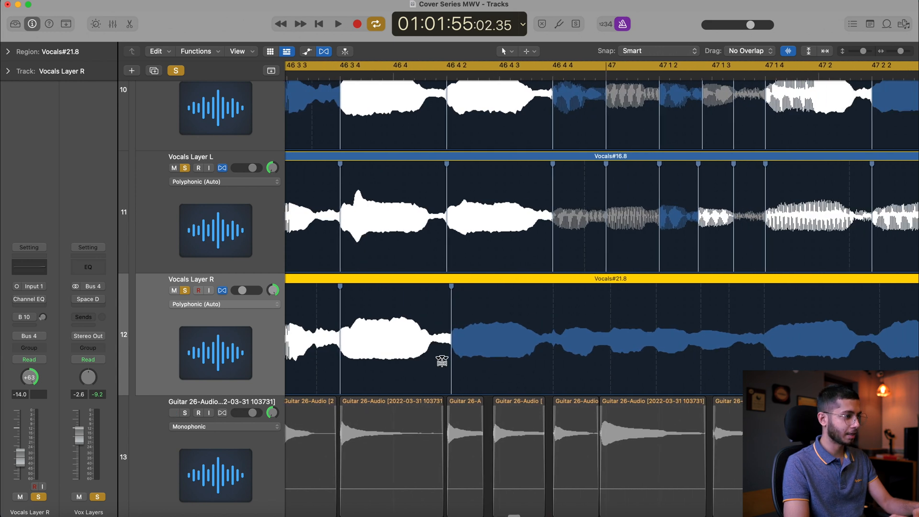
left_click_drag(450, 369, 446, 369)
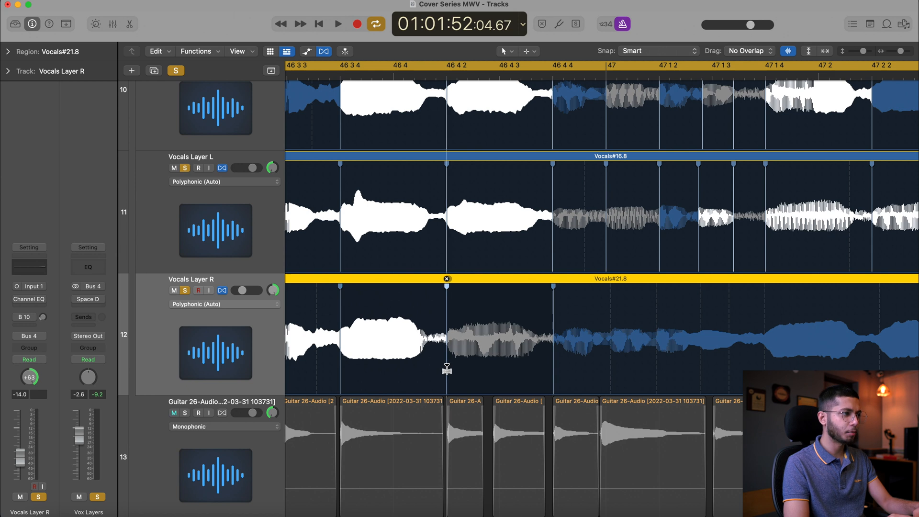
left_click_drag(552, 377, 551, 377)
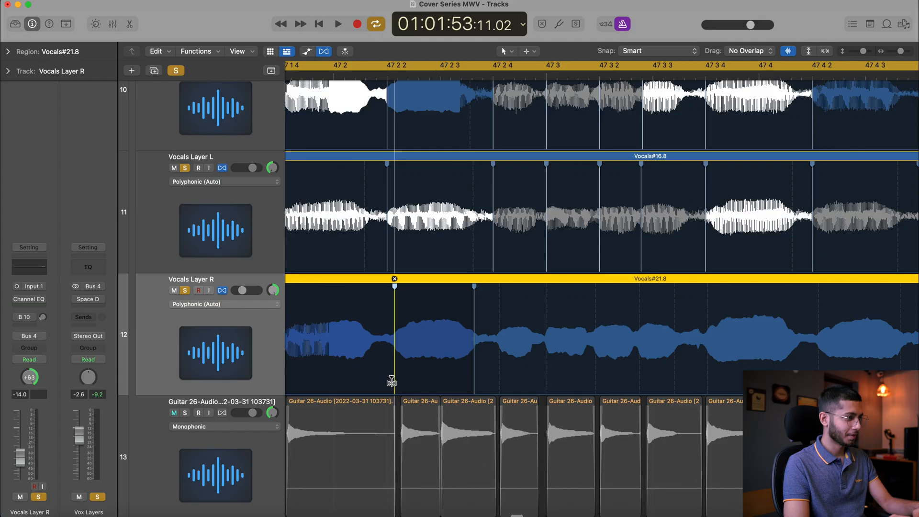
Align the Vocals Layer R note to 47 2 2 and add a flex marker at that note's end before 47 2 4
left_click_drag(391, 381, 388, 379)
left_click_drag(496, 380, 475, 383)
double_click(475, 379)
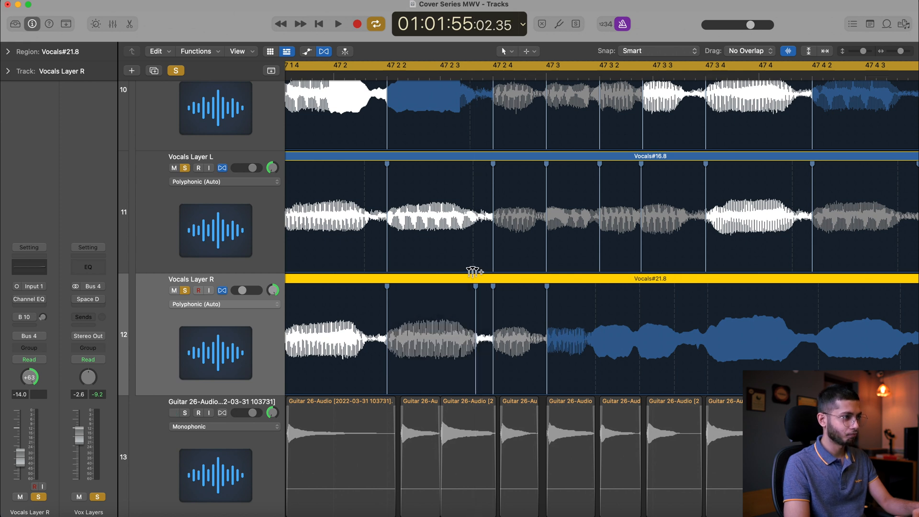
Align the Vocals Layer R notes from 47 3 2 to 47 3 4 and adjust the note ending before 47 3 4
left_click_drag(595, 377, 675, 386)
scroll(528, 377, "right", 5)
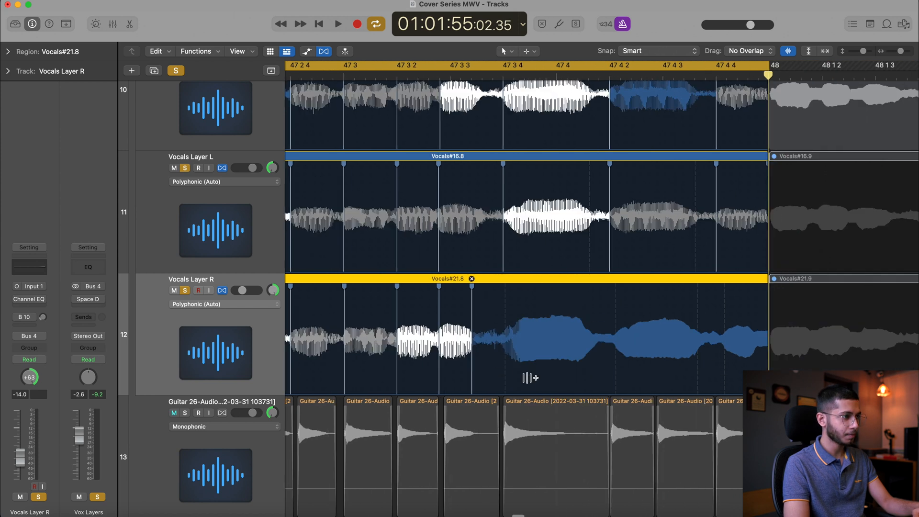
left_click(503, 376)
left_click_drag(474, 376, 481, 378)
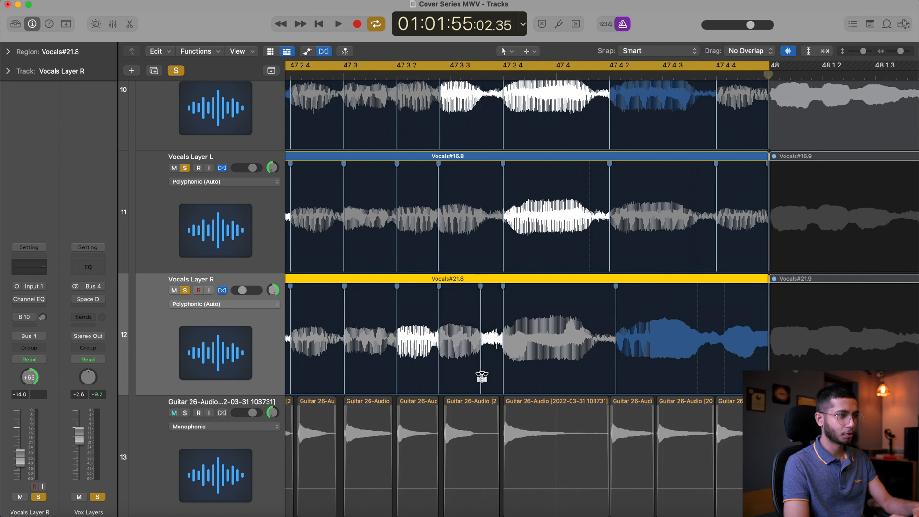
Align the Vocals Layer R notes at 47 4 2 and 47 4 4 and adjust the note ending between them
left_click_drag(619, 373, 612, 371)
left_click_drag(696, 372, 694, 371)
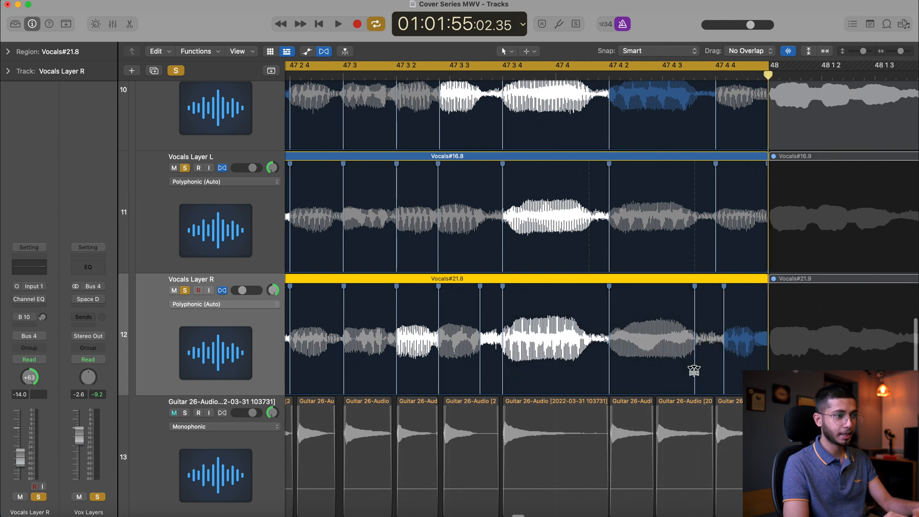
scroll(694, 372, "right", 4)
left_click_drag(610, 371, 604, 371)
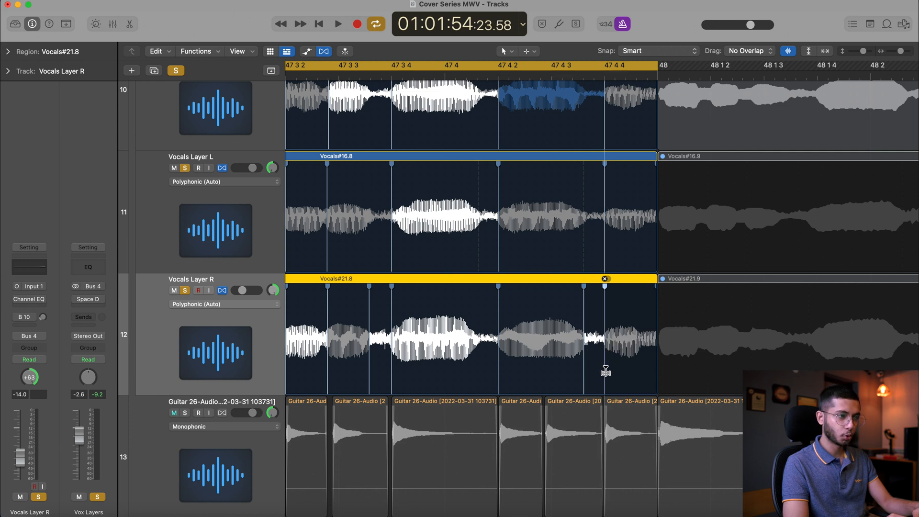
Set Vocals Layer R's volume to 0.0 dB
scroll(606, 371, "up", 3)
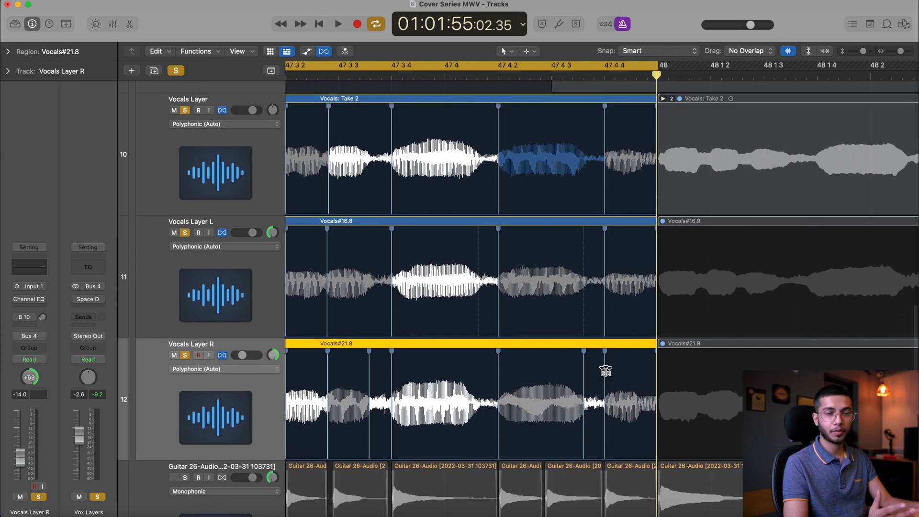
scroll(694, 389, "down", 4)
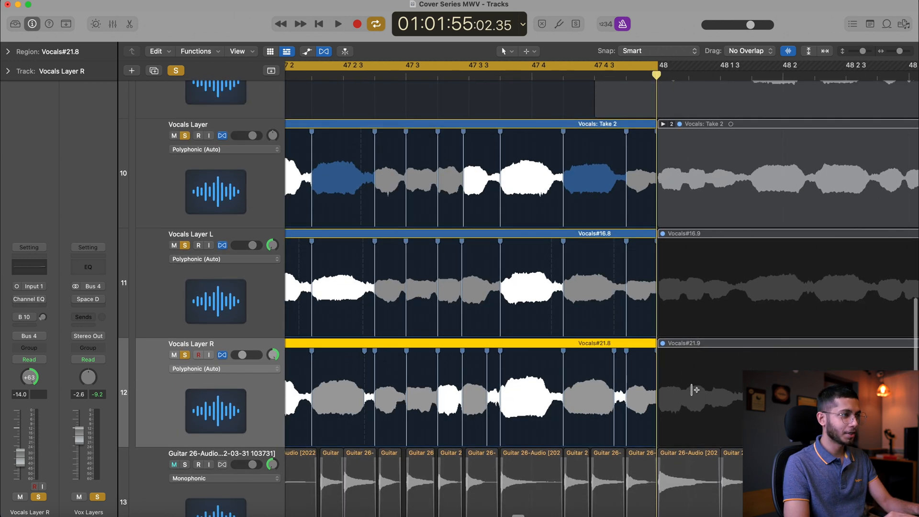
scroll(695, 389, "down", 6)
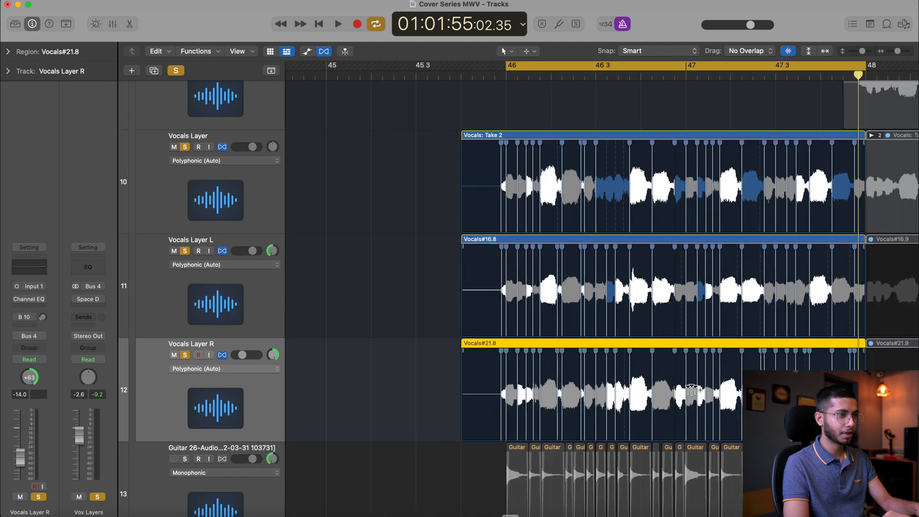
scroll(693, 389, "right", 4)
scroll(693, 389, "up", 3)
scroll(694, 389, "left", 3)
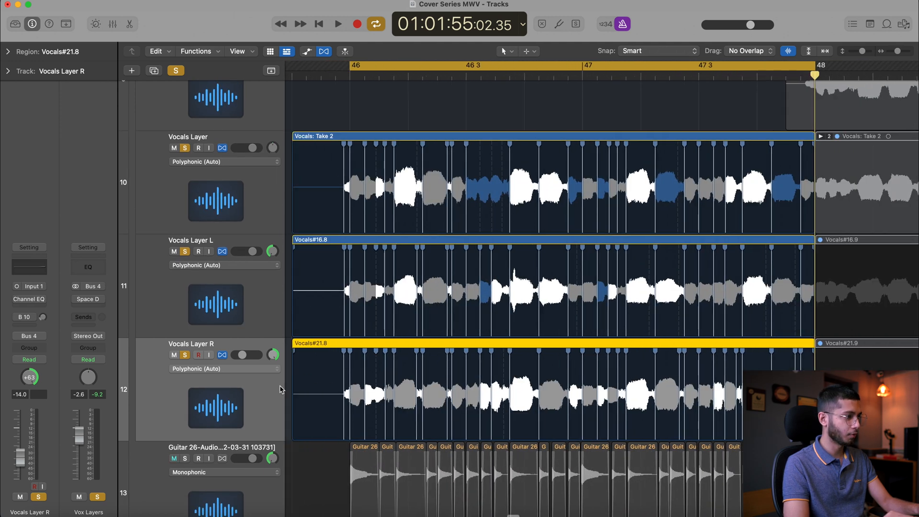
left_click(244, 354, "alt")
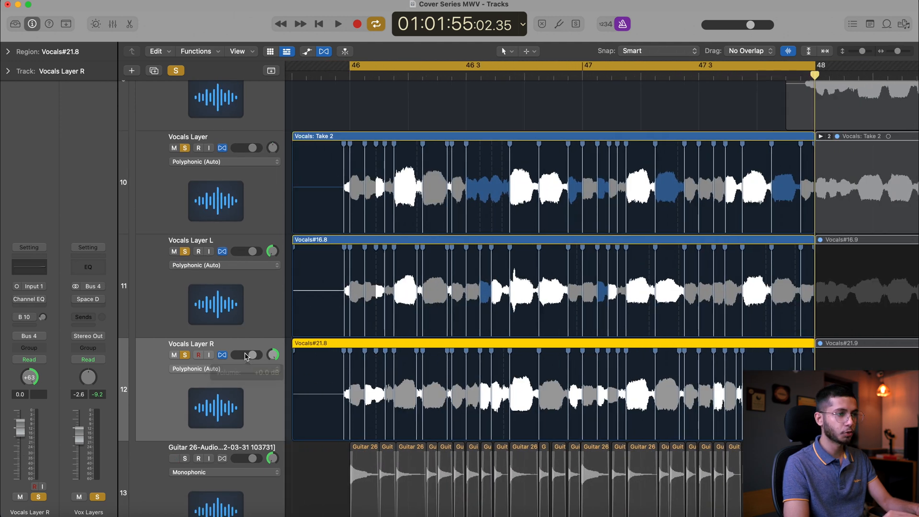
Select all three vocal layer tracks and play back bars 46 to 48 to check them together
left_click(229, 311, "shift")
left_click(222, 194, "shift")
key("space")
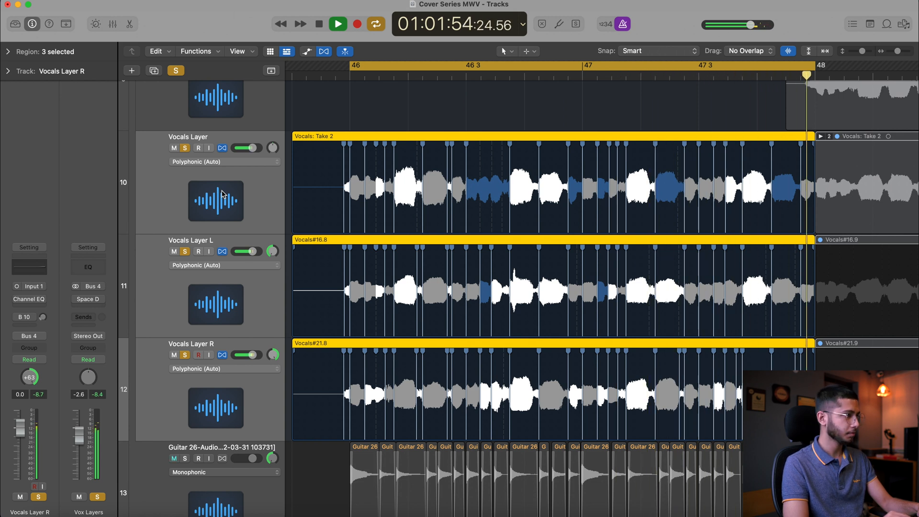
Compare the three vocal layers by playing bars 46 to 48 with Flex switched off and on again
key("space")
left_click(223, 148)
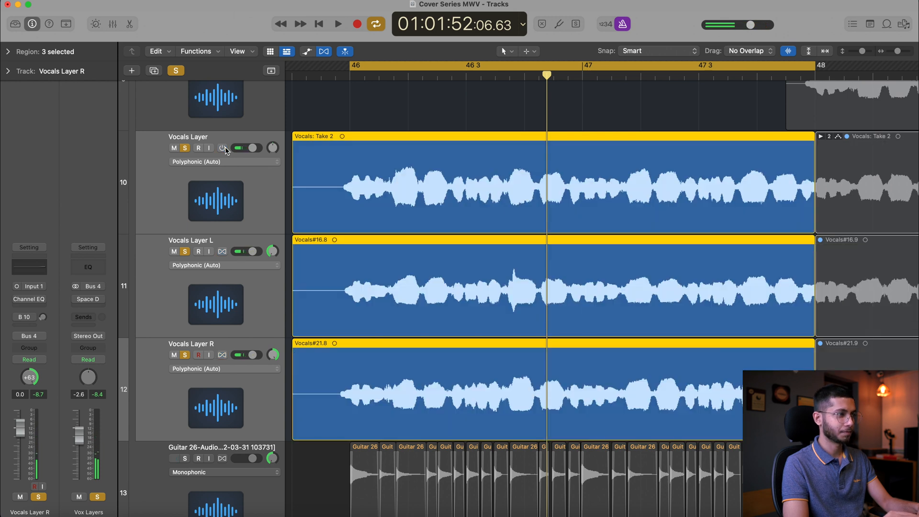
key("space")
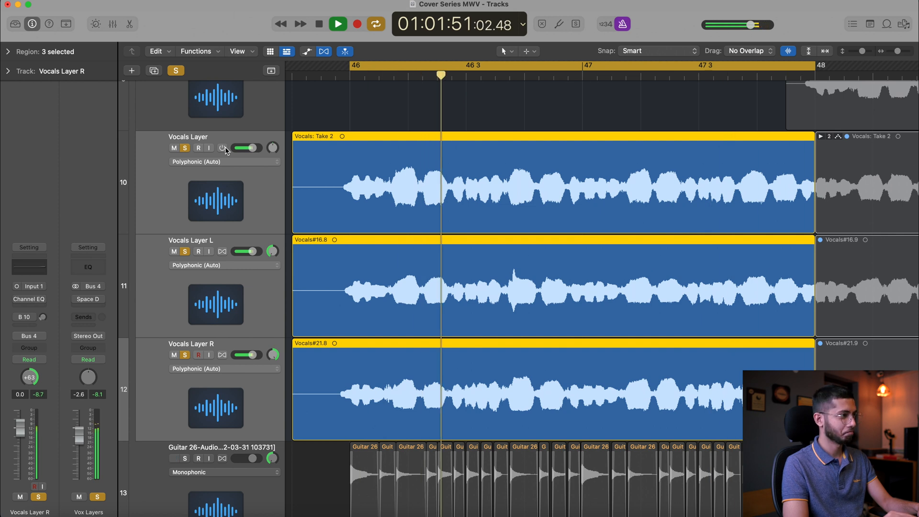
left_click(223, 149)
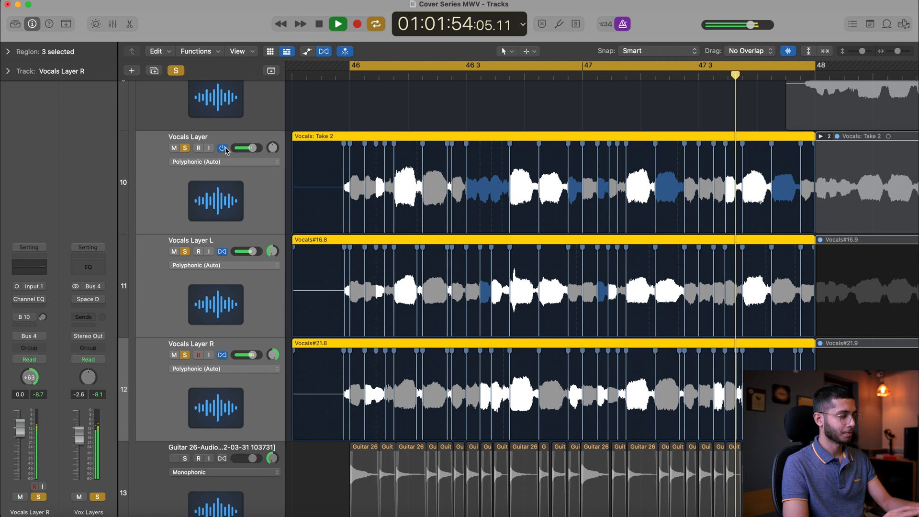
key("space")
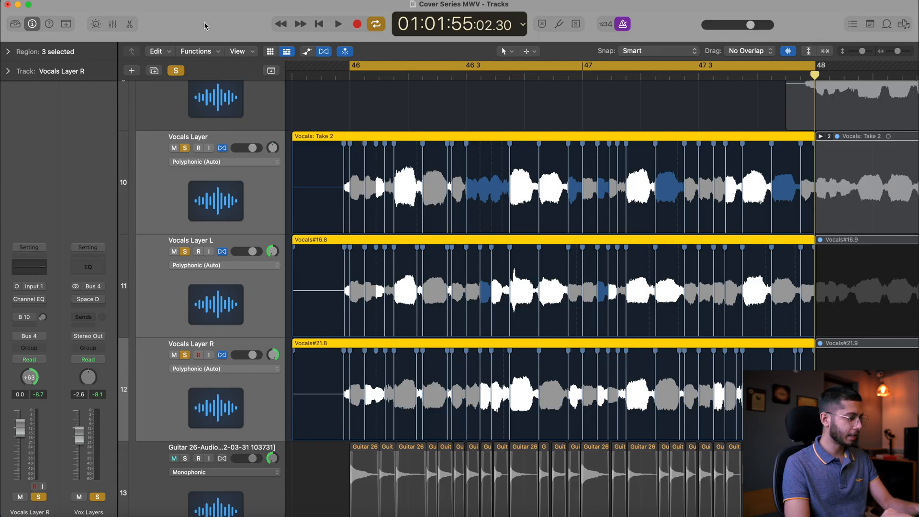
Clear the existing solos, solo the three vocal layers with the Guitar 26 and Guitar 27 tracks, and start playback
scroll(557, 225, "down", 3)
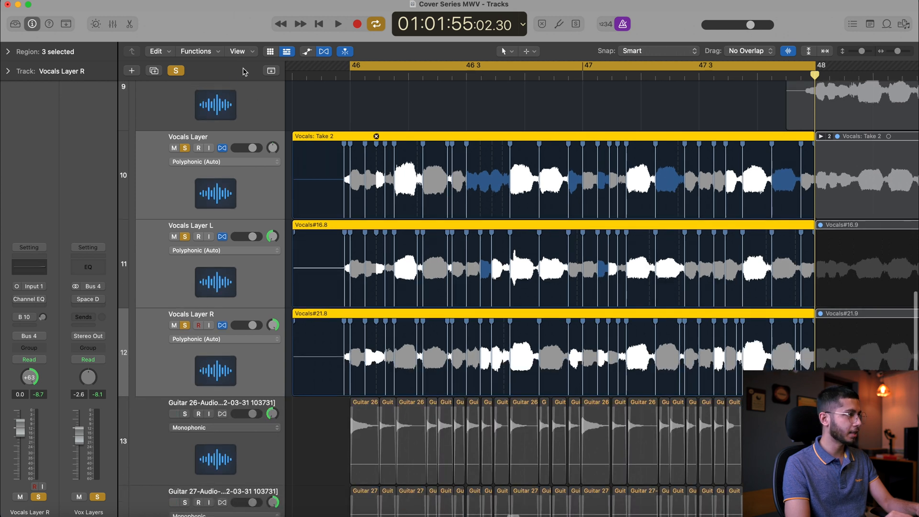
left_click(175, 70)
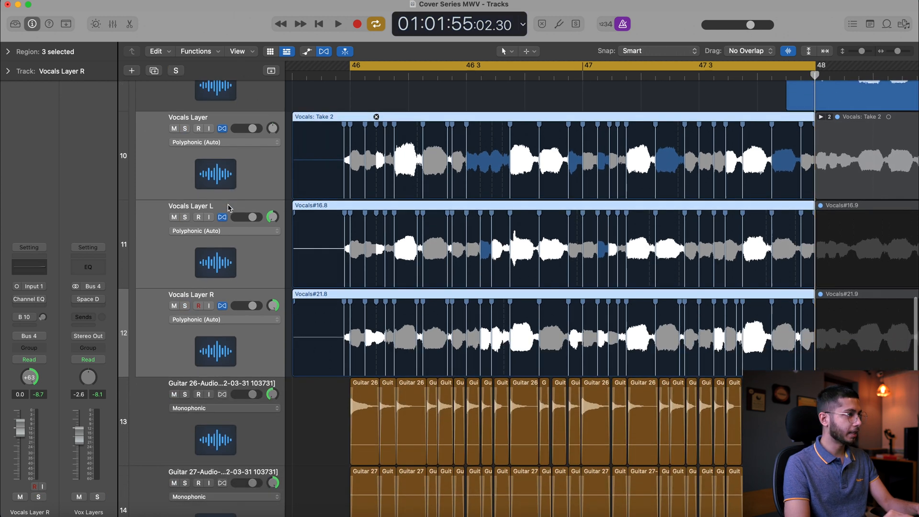
scroll(210, 96, "up", 3)
scroll(186, 180, "down", 2)
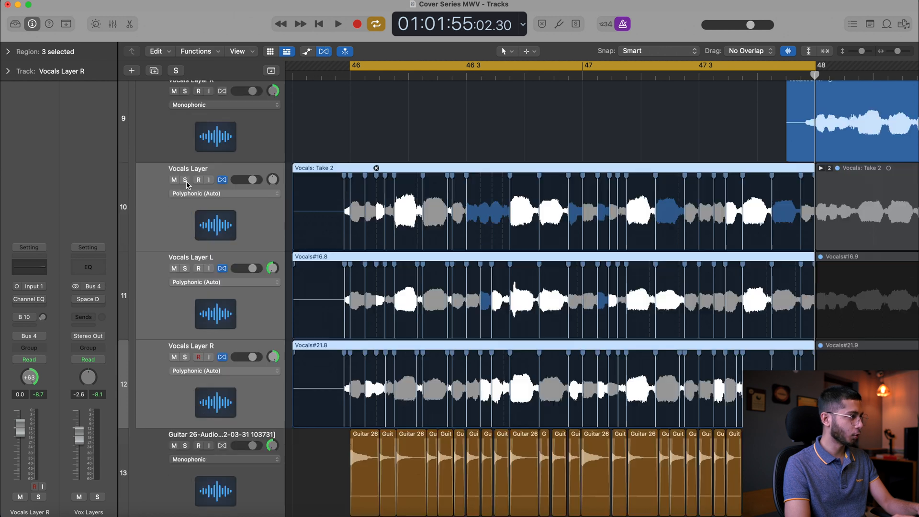
left_click(186, 180)
scroll(192, 191, "down", 9)
left_click_drag(185, 229, 187, 316)
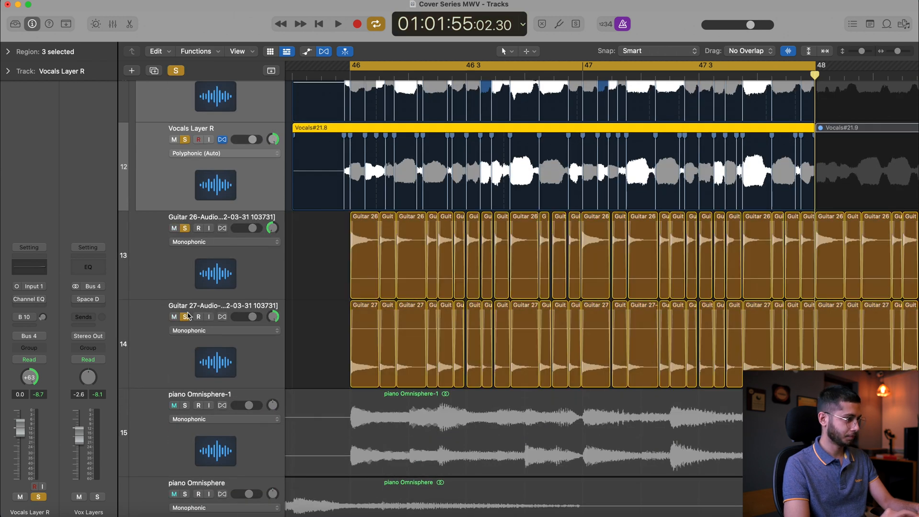
key("space")
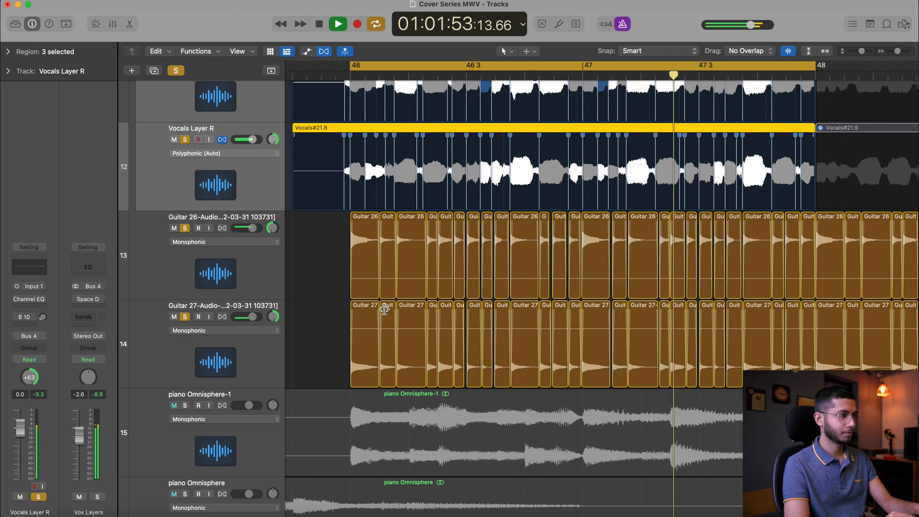
Add piano Omnisphere-1 and the lead Vocals track 5 to the soloed playback and stop after listening
left_click(185, 405)
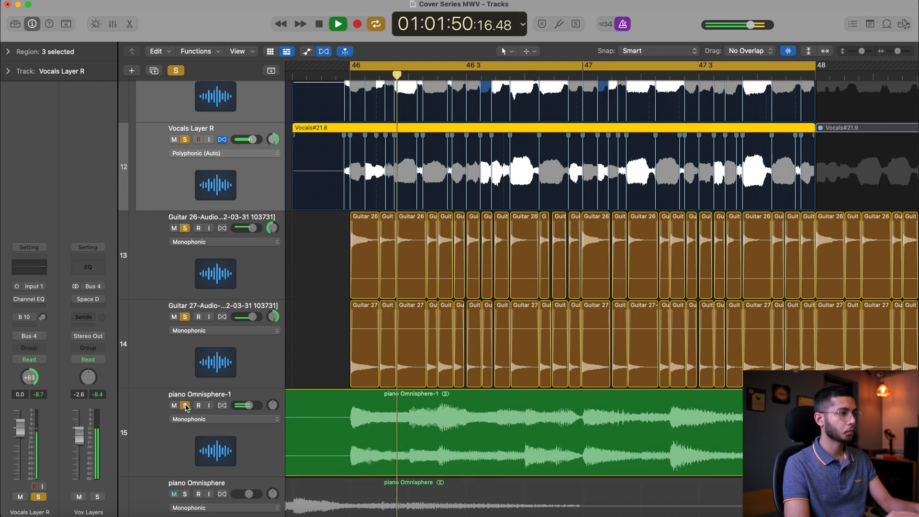
scroll(186, 406, "up", 15)
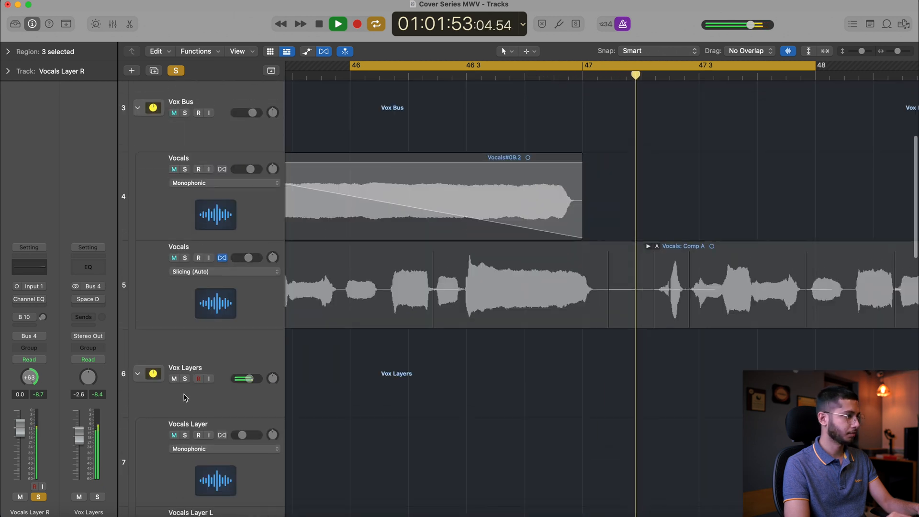
left_click(184, 257)
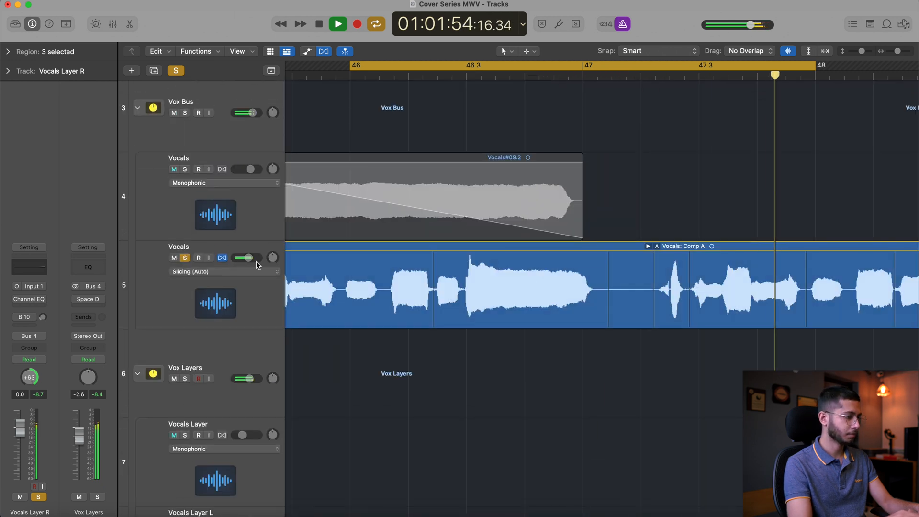
key("space")
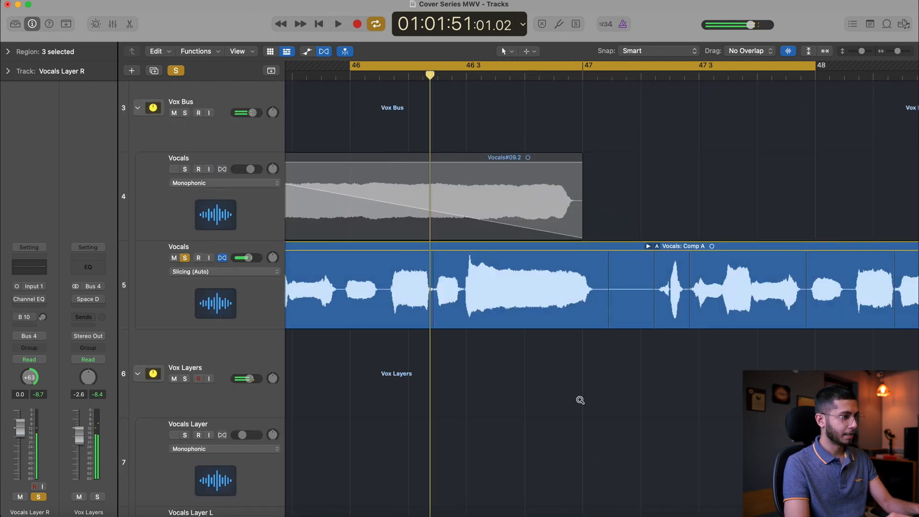
Select Vocals Layer L and R together and lower their volumes to -16.2 dB while playing the mix
scroll(580, 400, "down", 3)
scroll(579, 401, "down", 12)
scroll(581, 402, "up", 1)
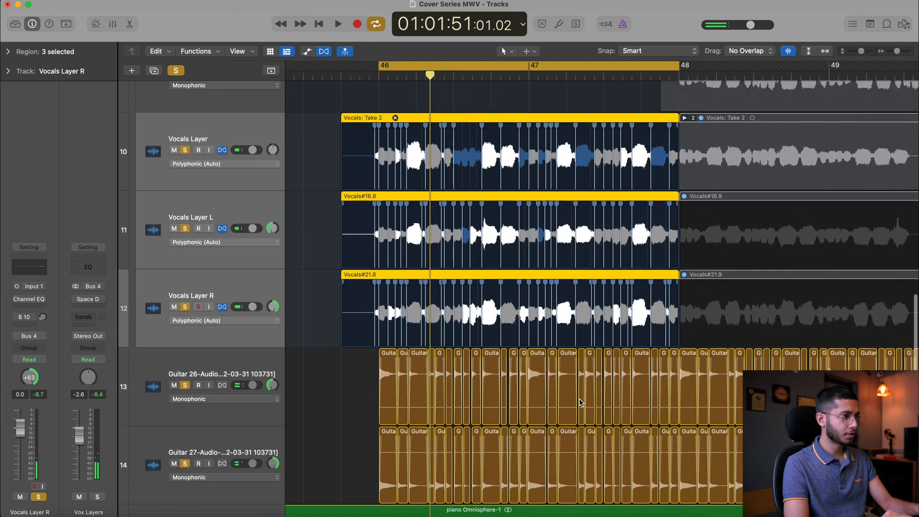
scroll(580, 401, "up", 2)
left_click(235, 276)
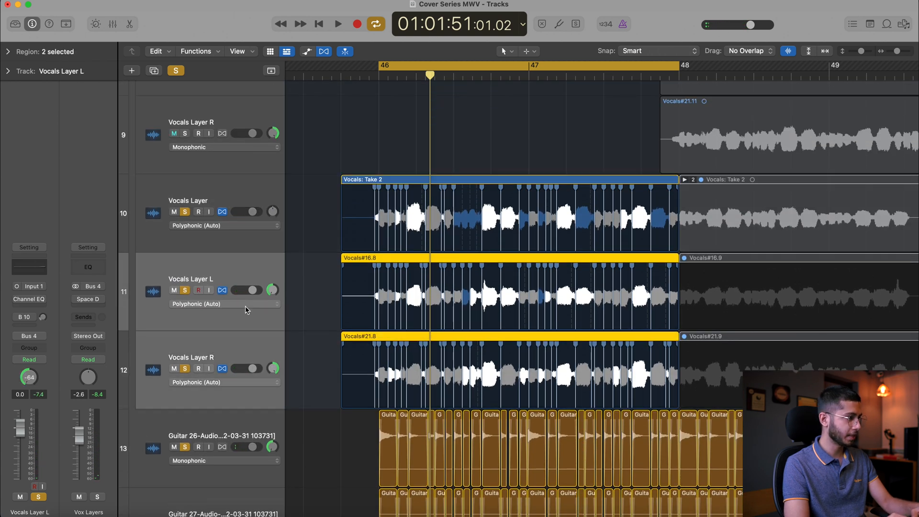
left_click_drag(250, 293, 245, 293)
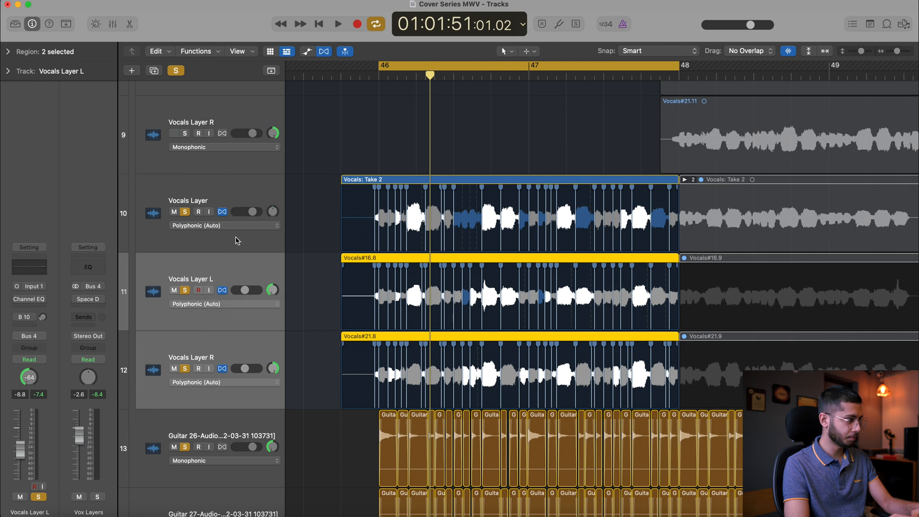
key("space")
left_click_drag(244, 290, 240, 290)
Lower the centre Vocals Layer's volume to about -4 dB, listen to the balance, and stop playback
left_click(249, 211)
left_click_drag(253, 212, 243, 211)
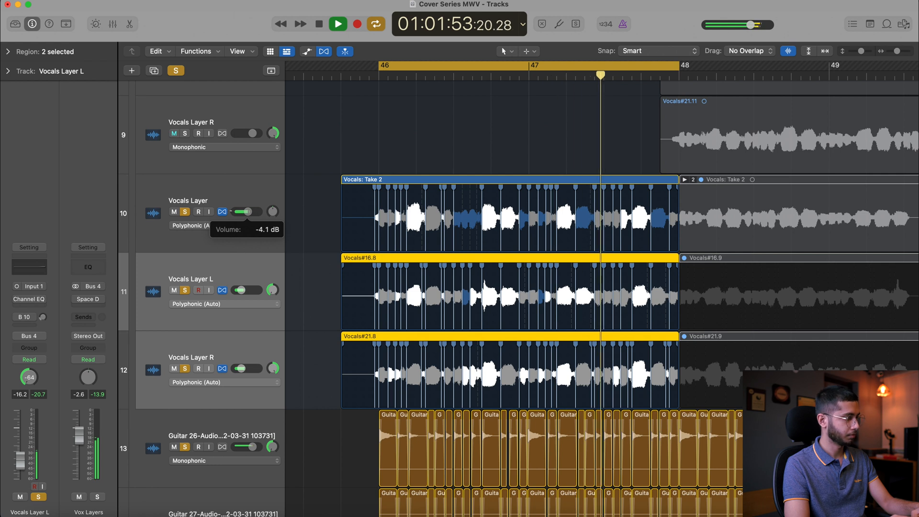
left_click(406, 142)
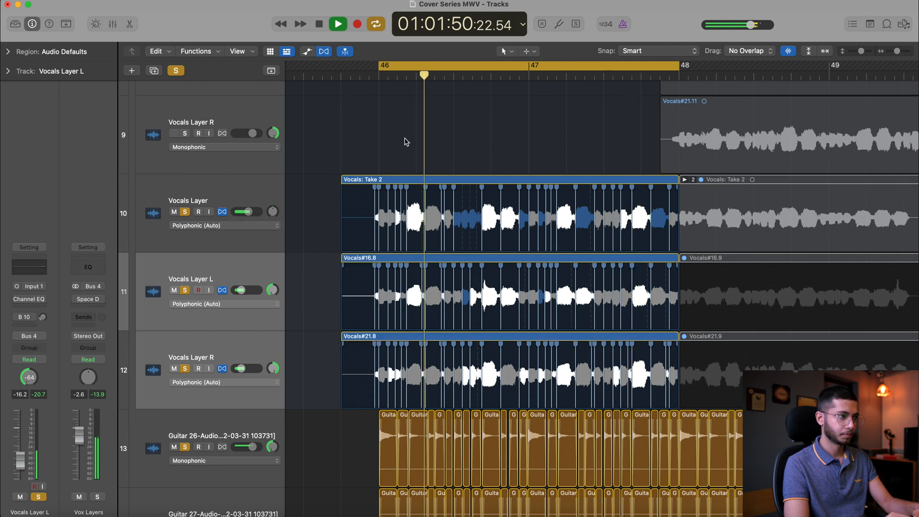
key("space")
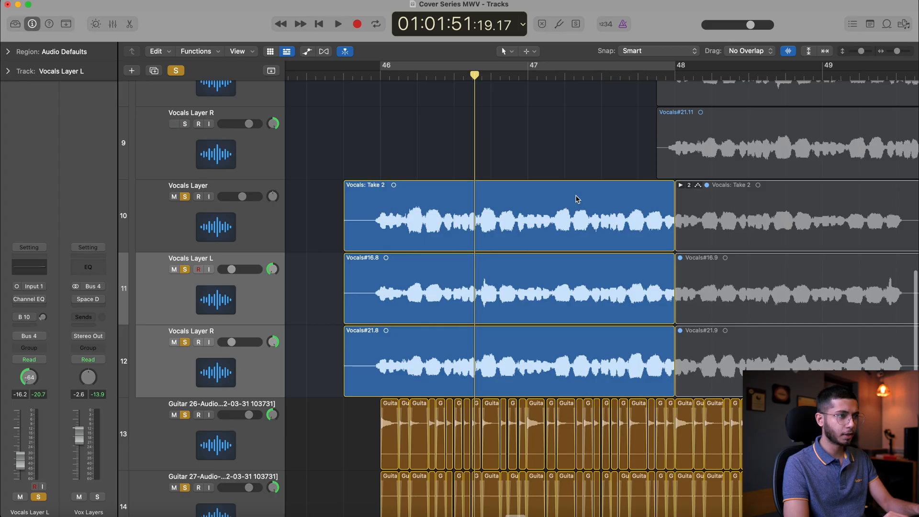
Select the three vocal layer regions from bars 46 to 48 and check their region parameters
left_click_drag(559, 145, 522, 356)
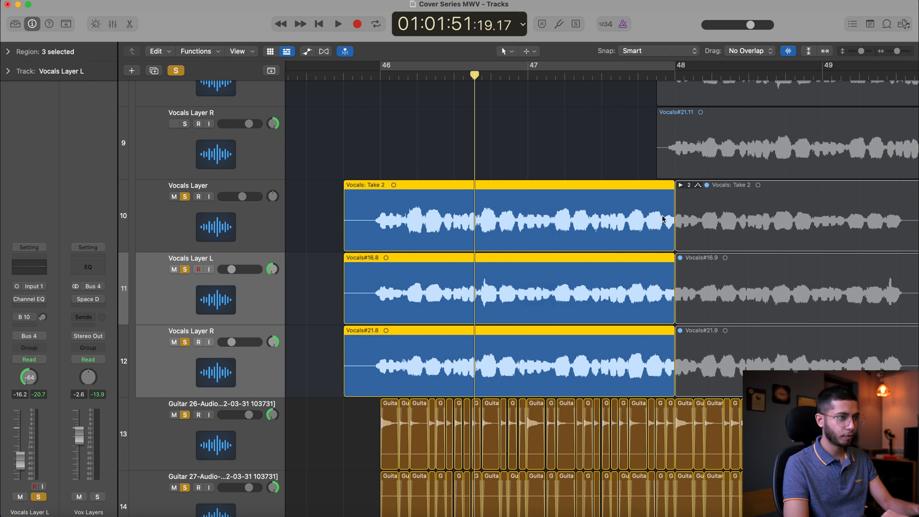
left_click(8, 51)
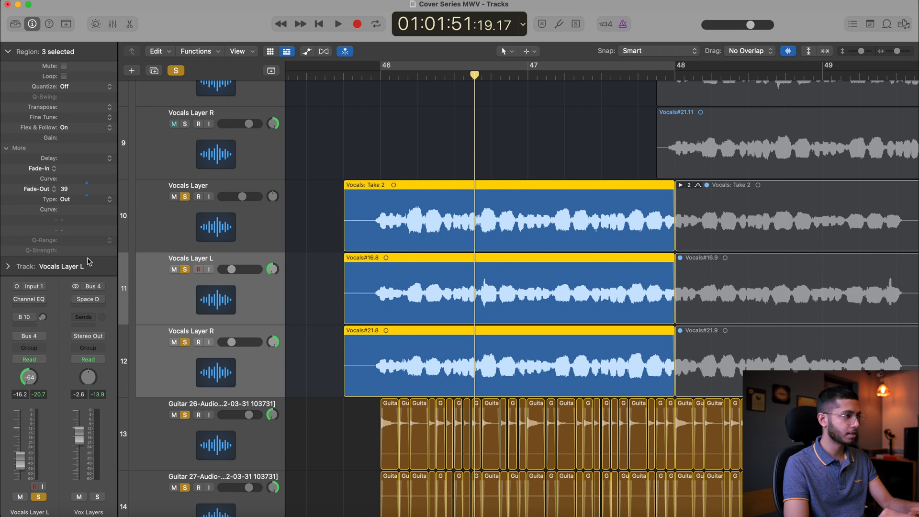
left_click(8, 52)
left_click(360, 124)
Bounce the Vocals: Take 2 region in place to a new track named Vocal Layer C Edited, muting the source
right_click(445, 220)
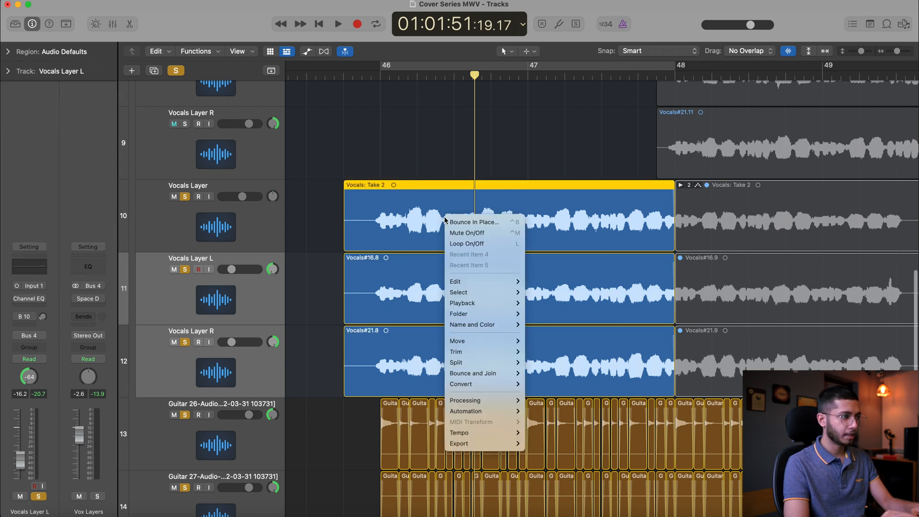
left_click(456, 222)
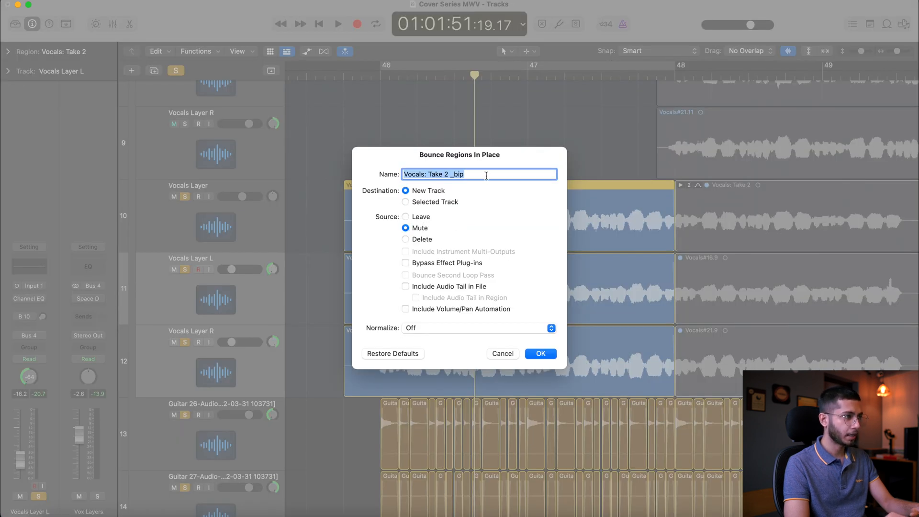
type("Vocal Layer")
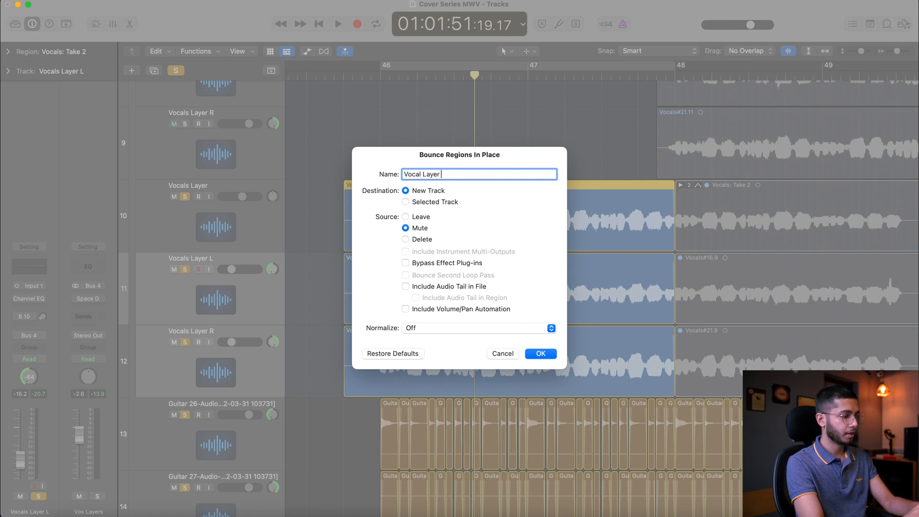
type(" Edited")
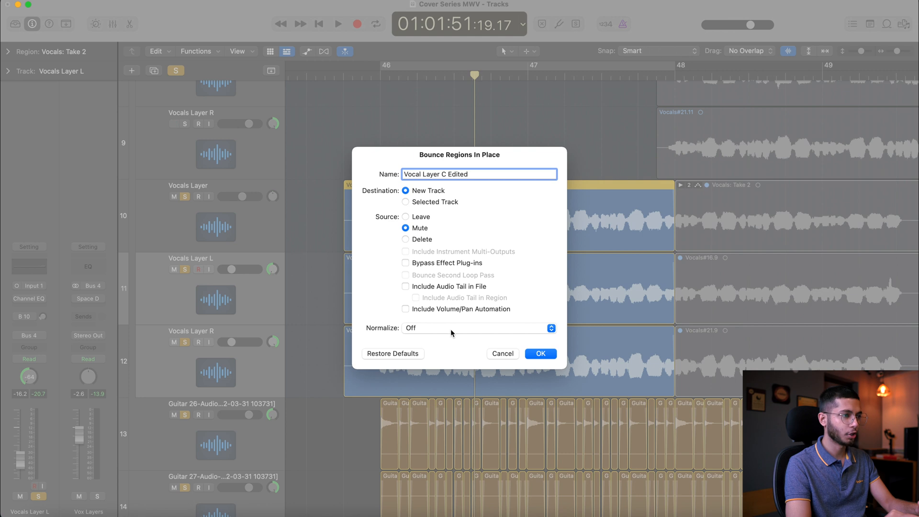
left_click(538, 356)
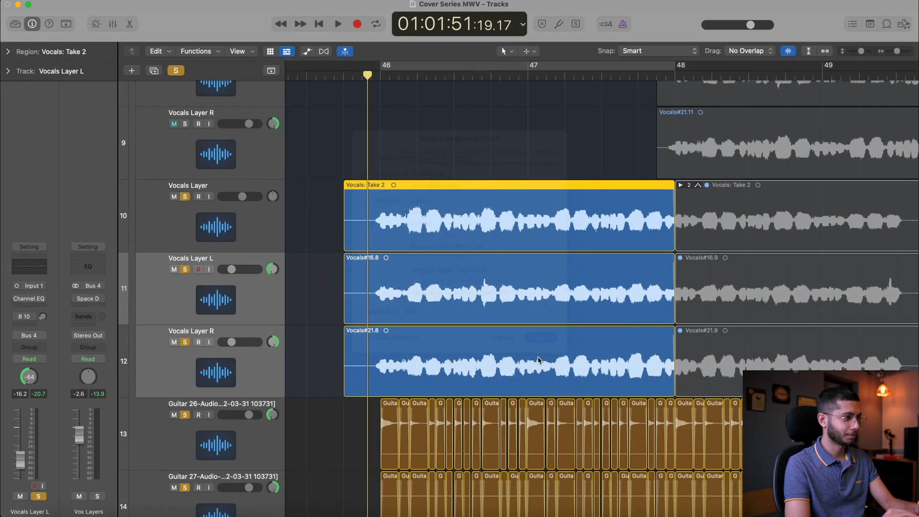
Bounce the Vocals Layer L region in place to a new track named Vocal Layer L Edited, muting the source
left_click(422, 348)
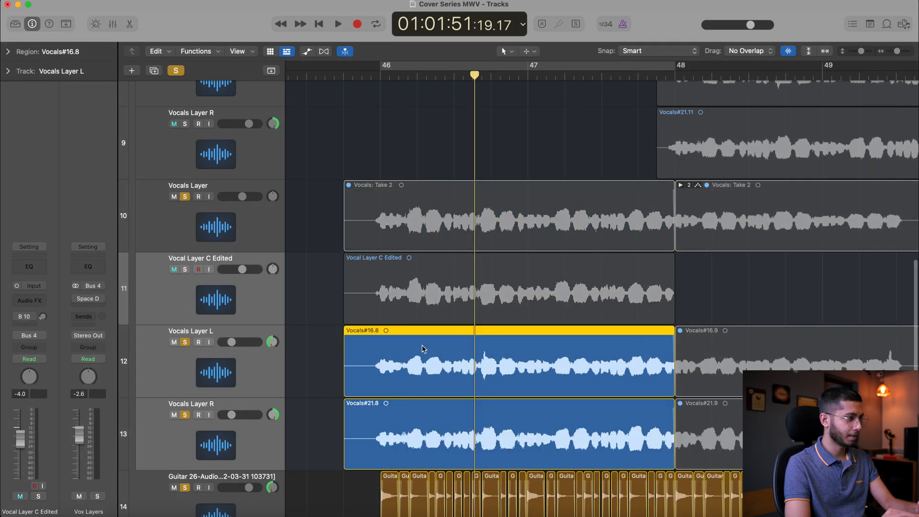
right_click(401, 354)
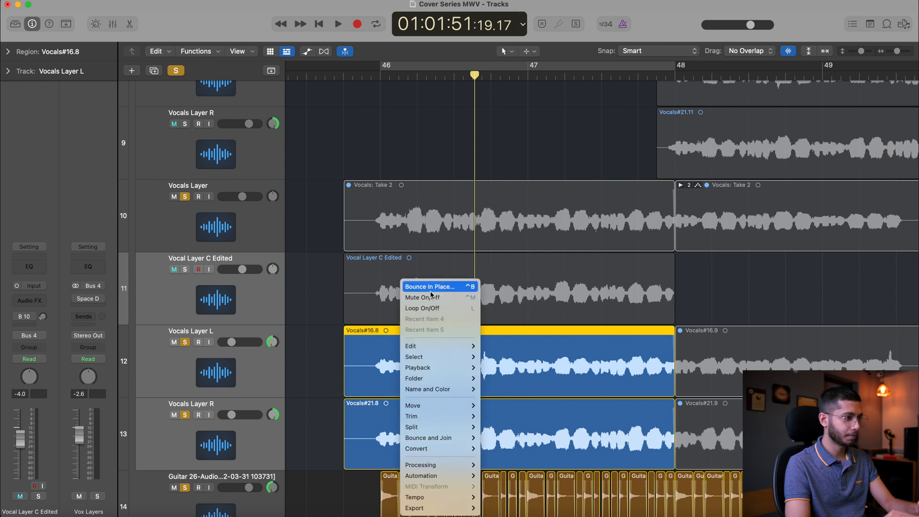
left_click(441, 285)
type("Vocal Layer L Edited")
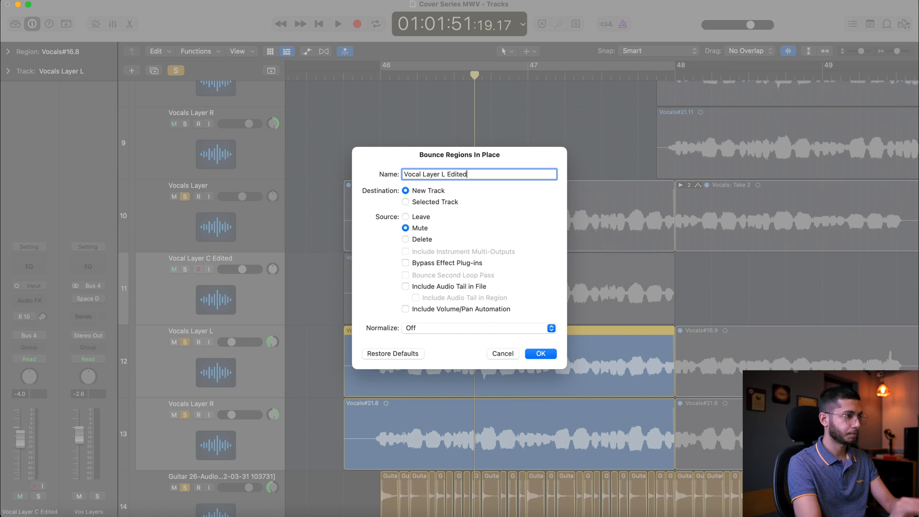
key("Return")
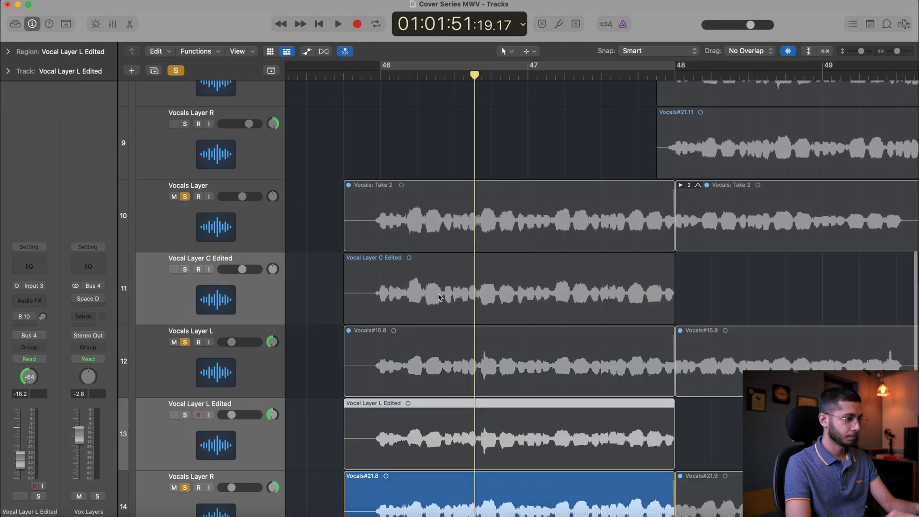
Bounce the Vocals Layer R region in place to a new track named Vocal Layer R Edited, and clear all solos
scroll(439, 297, "down", 5)
right_click(436, 380)
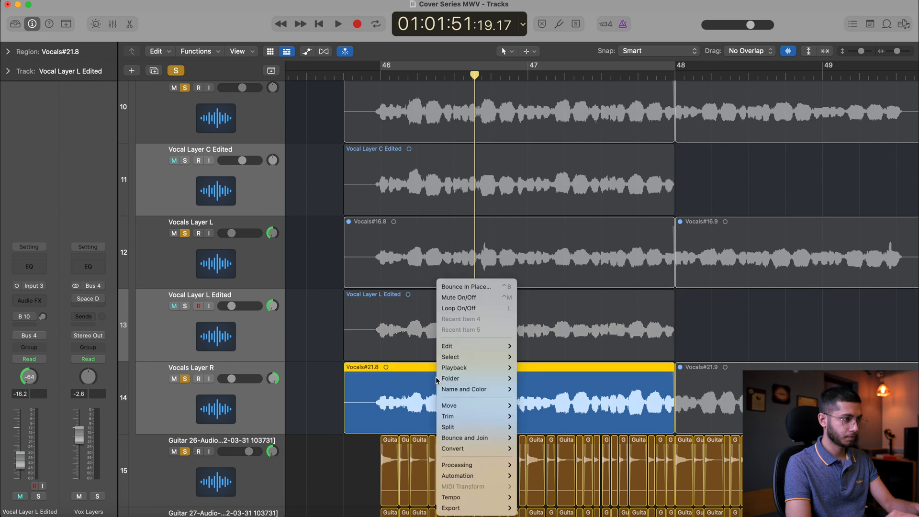
left_click(461, 286)
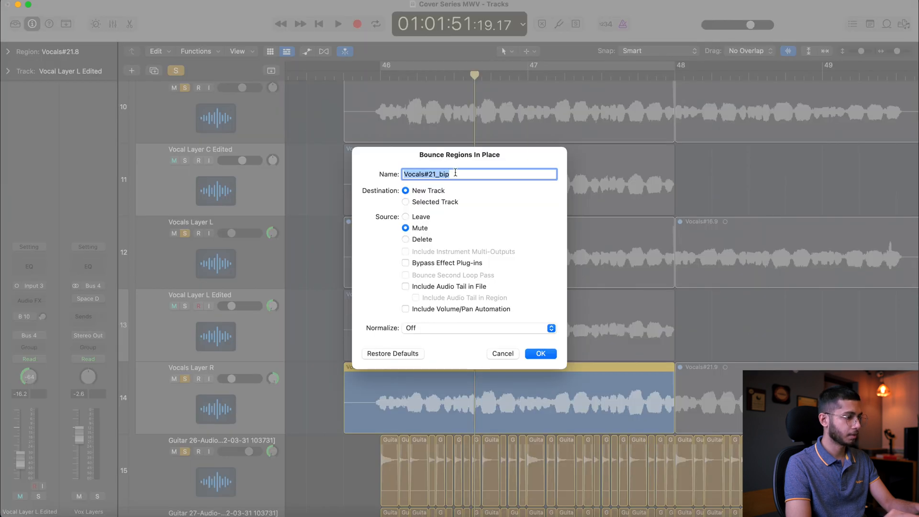
type("Vocal Layer R Edited")
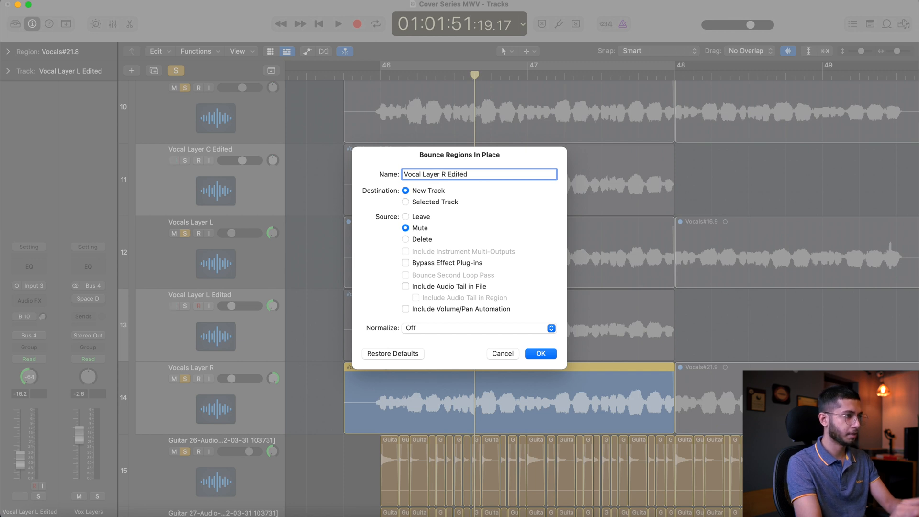
key("Return")
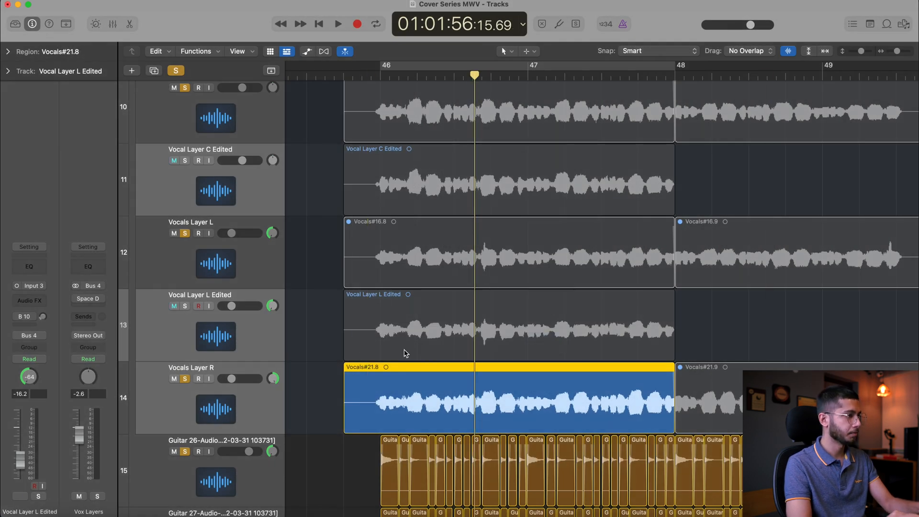
left_click(177, 71)
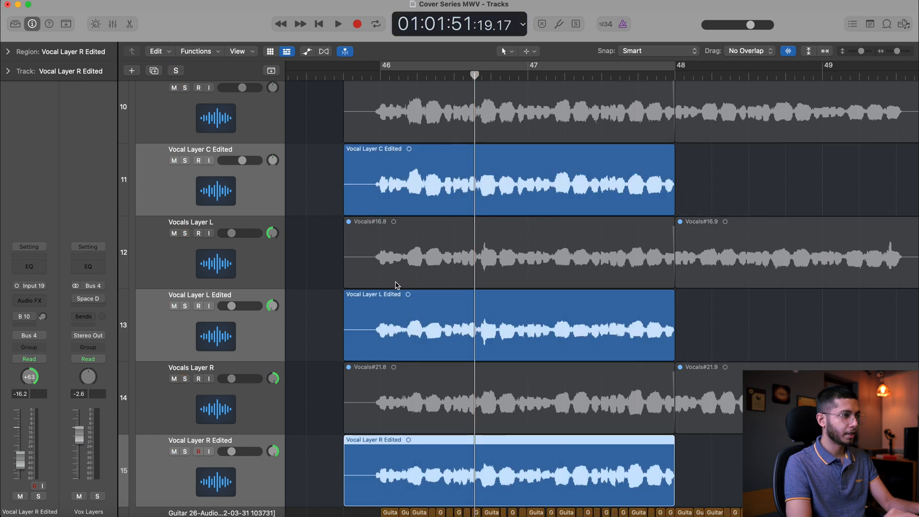
Move the three edited vocal layer tracks together below the Vocals Layer R track
left_click(215, 196)
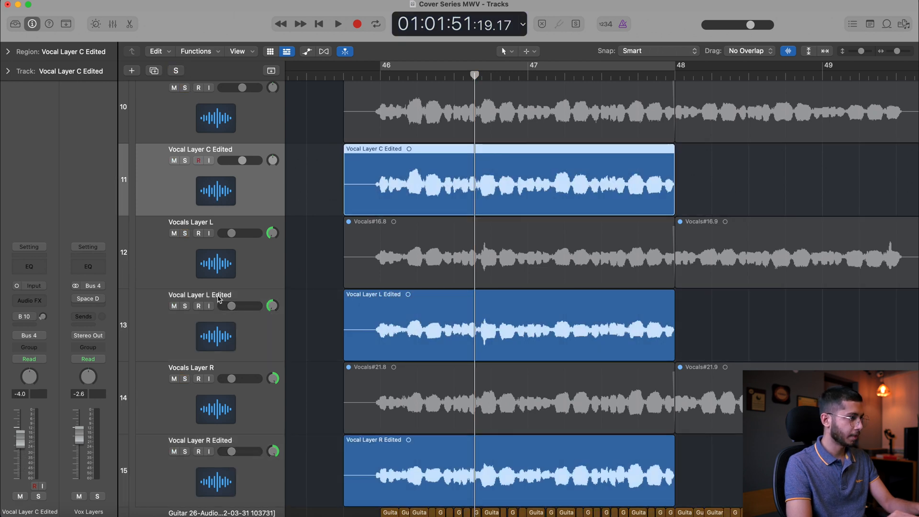
left_click_drag(210, 215, 205, 382)
left_click(217, 323)
left_click(197, 264, "shift")
left_click(232, 486, "shift")
scroll(233, 481, "down", 3)
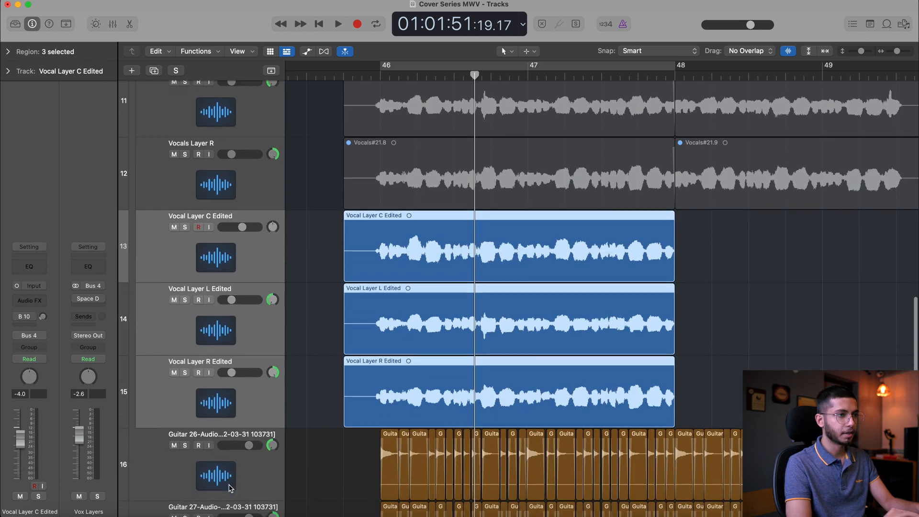
Split the Vocal Layer C, L and R Edited regions at bar 46
left_click(380, 76)
scroll(368, 248, "up", 10)
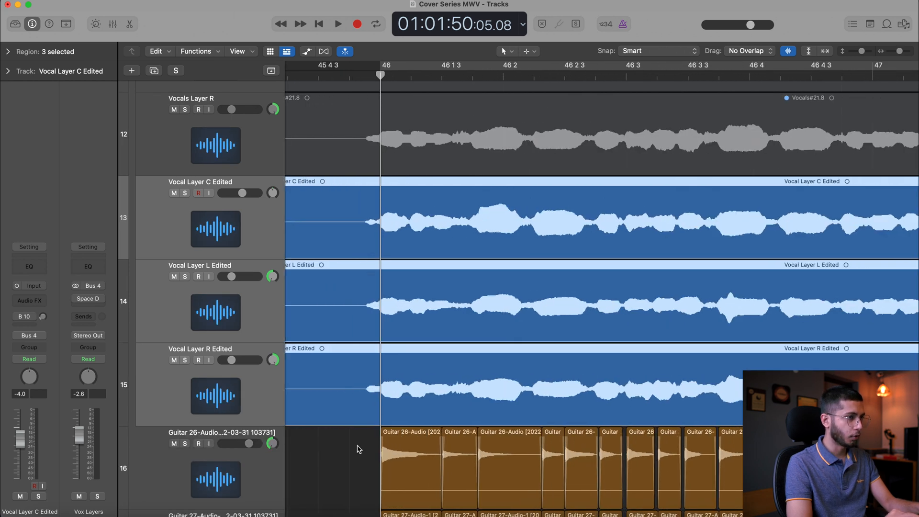
scroll(359, 449, "right", 10)
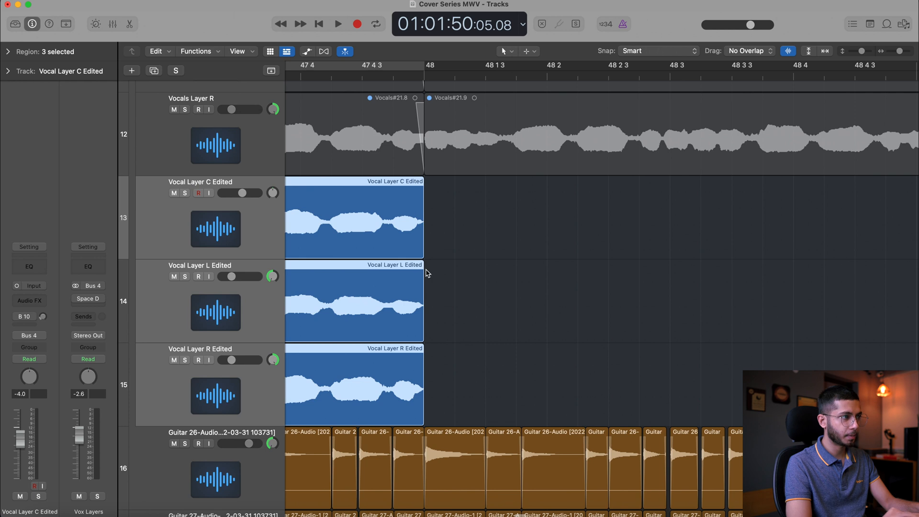
left_click(418, 74)
scroll(601, 212, "left", 10)
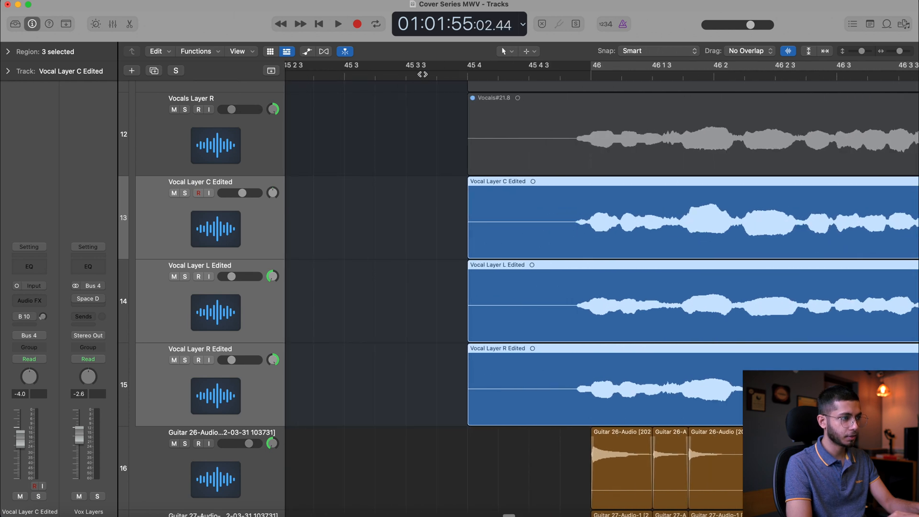
left_click_drag(467, 232, 556, 376)
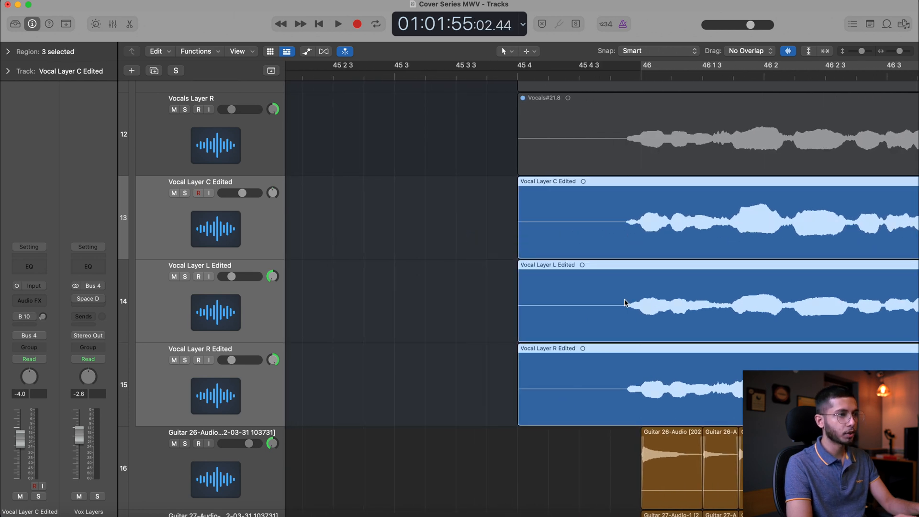
left_click(640, 79)
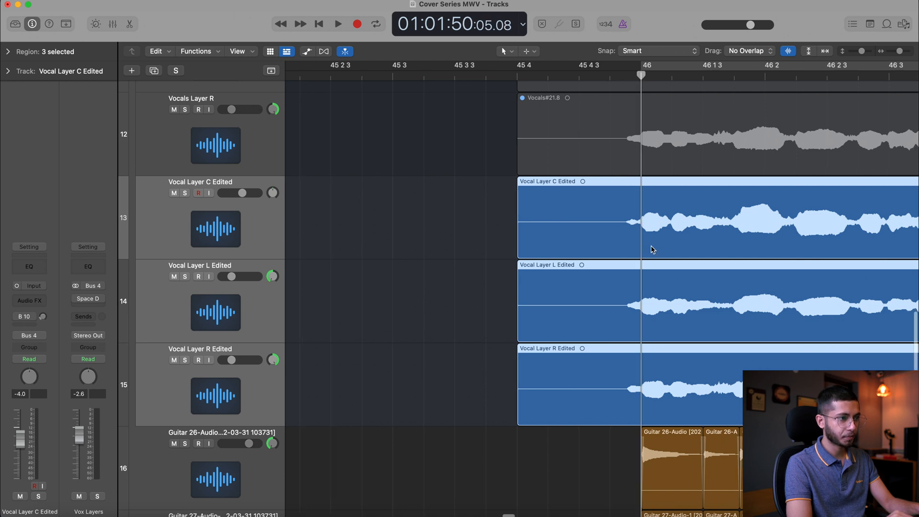
key("super+Right")
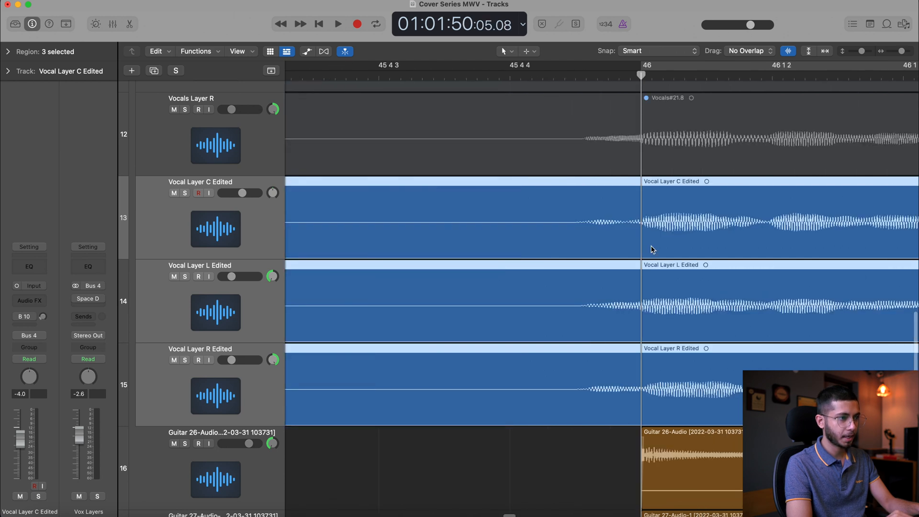
double_click(640, 200, "super")
scroll(640, 200, "down", 10)
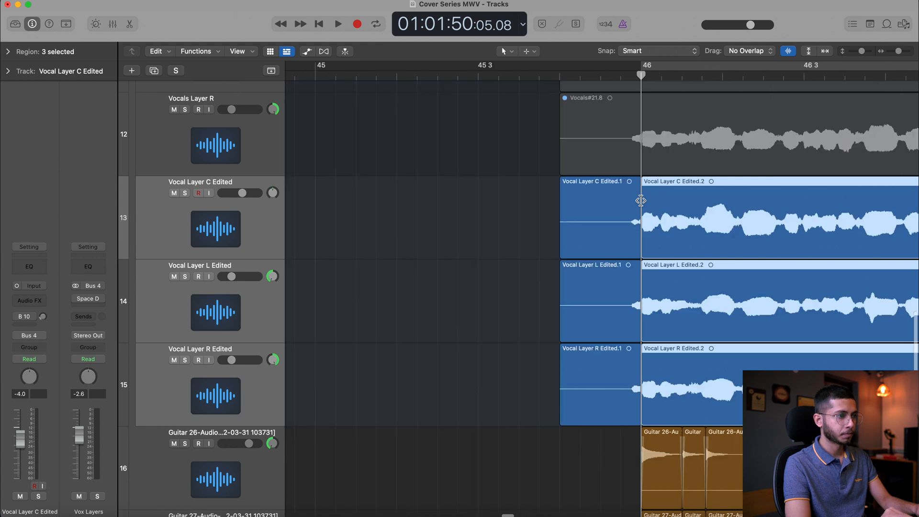
Copy the three split regions from bar 46 to bar 48 and extend the copies' starts slightly before the bar line
scroll(640, 200, "right", 10)
left_click_drag(416, 215, 711, 220, "alt")
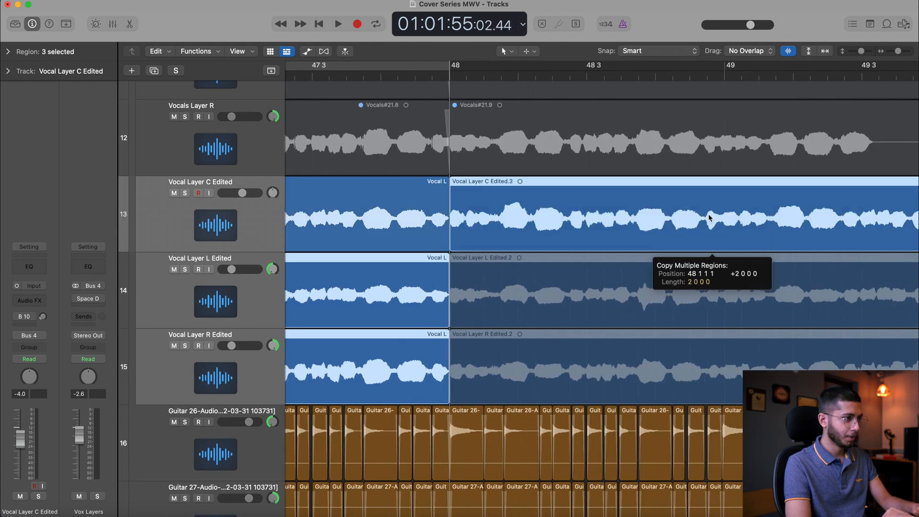
left_click(450, 74)
key("super+Right")
key("super+Left")
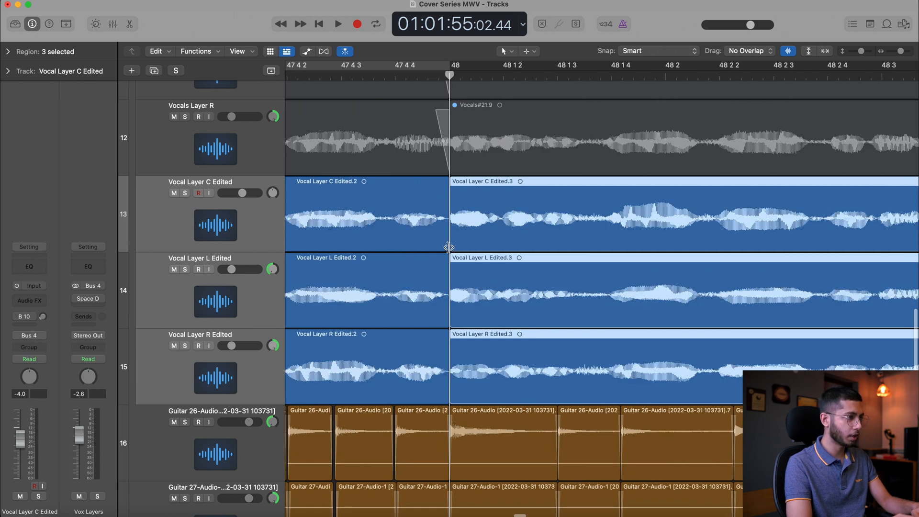
mouse_move(453, 240)
left_mouse_down()
mouse_move(442, 240)
mouse_move(452, 241)
left_mouse_up()
Use the Fade Tool to crossfade the original and copied regions of all three edited layers near bar 48
left_click(515, 53)
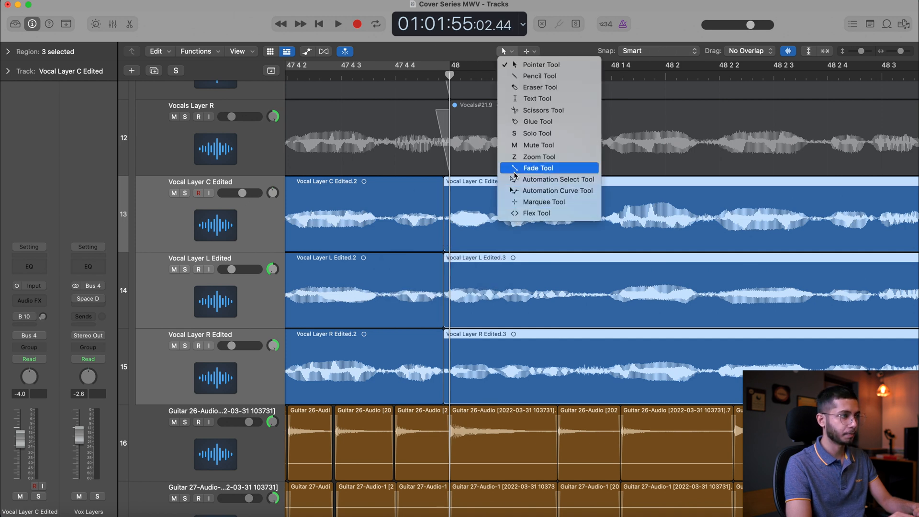
left_click(531, 167)
left_click(437, 244)
left_click(473, 227, "shift")
left_click(474, 283, "shift")
left_click(415, 282, "shift")
left_click(420, 389, "shift")
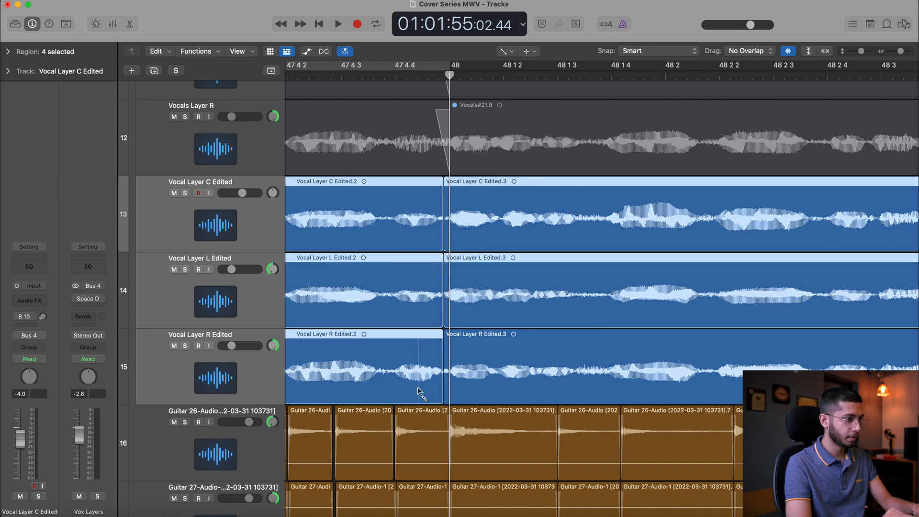
left_click(454, 373, "shift")
mouse_move(443, 245)
left_mouse_down()
mouse_move(429, 244)
mouse_move(452, 239)
left_mouse_up()
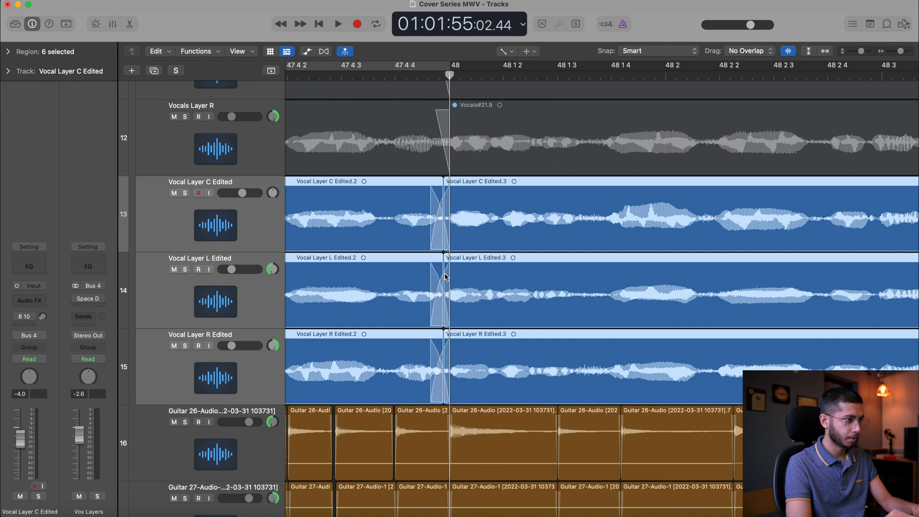
key("super+z")
key("super+z")
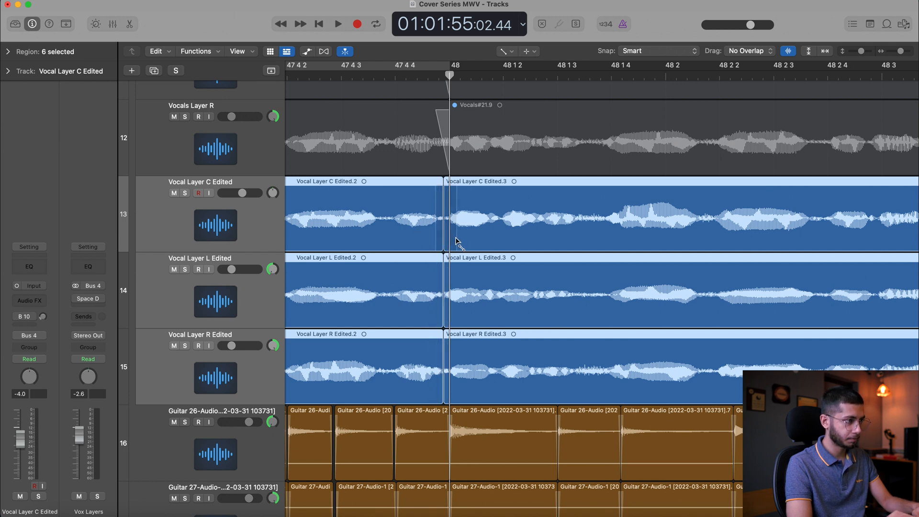
Play back the crossfaded join at bar 48 from just before bar 47 4 3
left_click(300, 75)
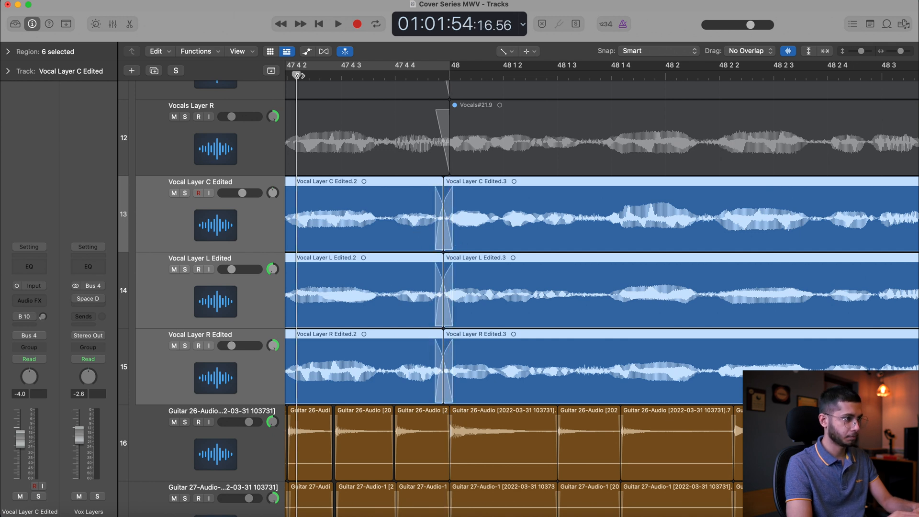
key("space")
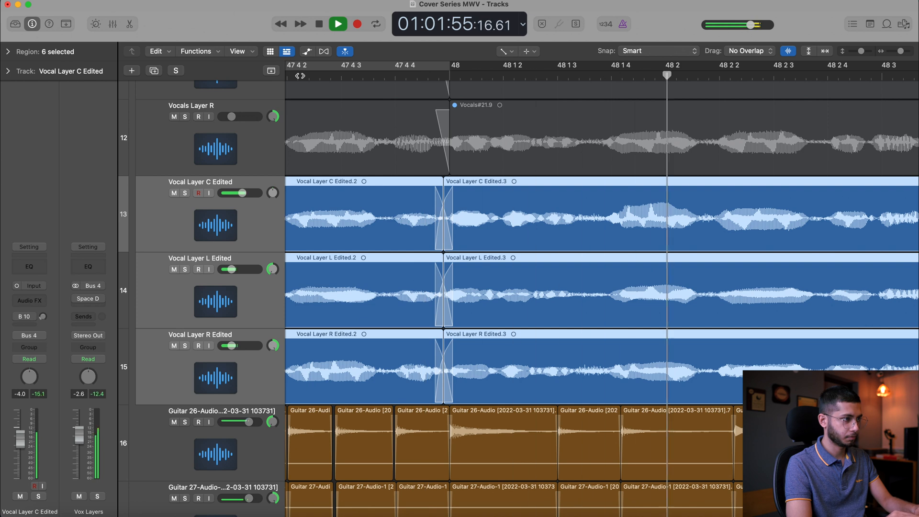
key("super+Left")
key("super+Up")
key("space")
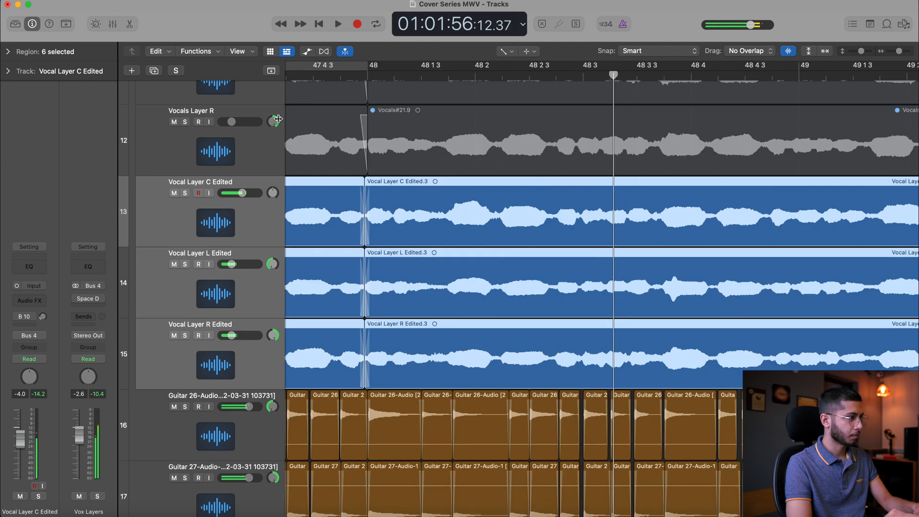
Solo the three edited vocal layers and set the left and right layers' volume to -8.8 dB
left_click(185, 193)
scroll(377, 177, "left", 5)
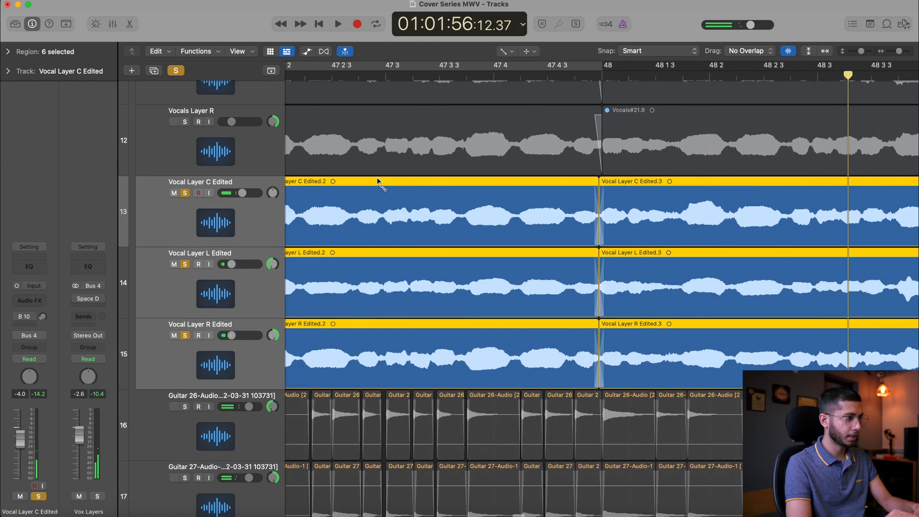
left_click(223, 311)
left_click(231, 377, "shift")
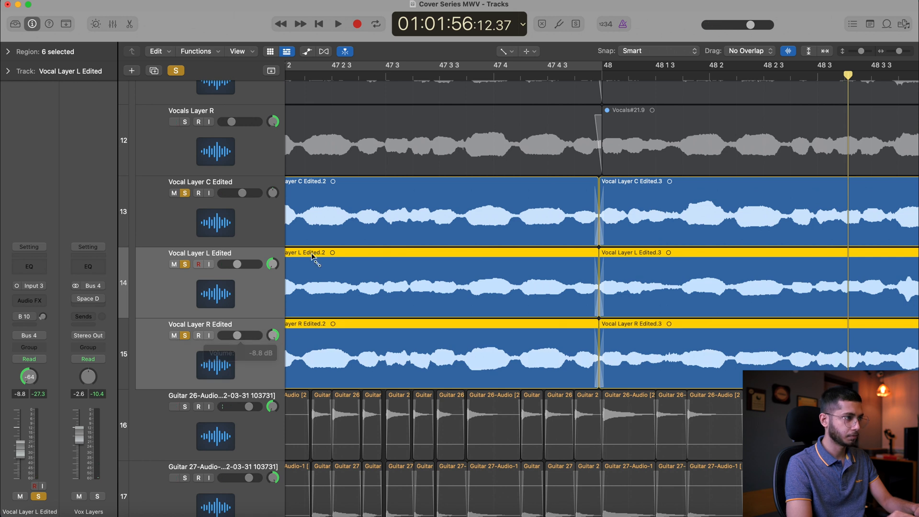
Play the soloed vocal layers across the bar 48 join
left_click(376, 75)
key("space")
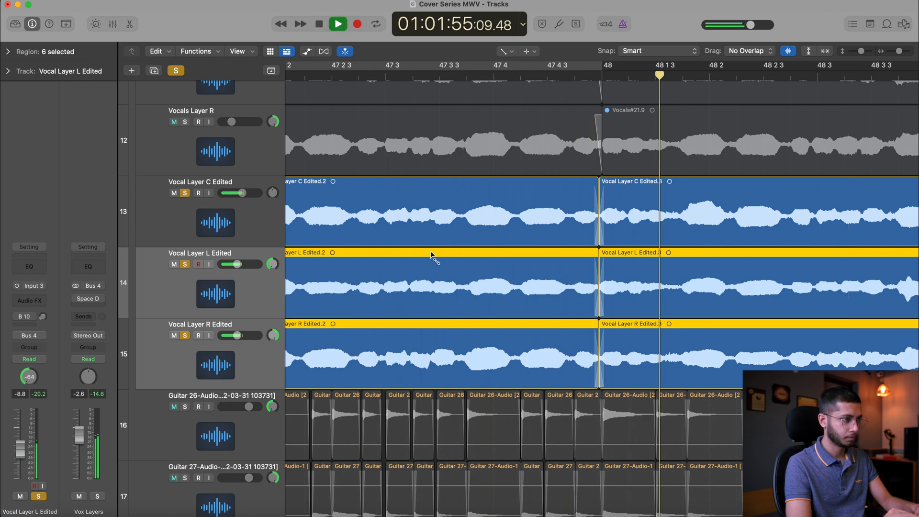
key("space")
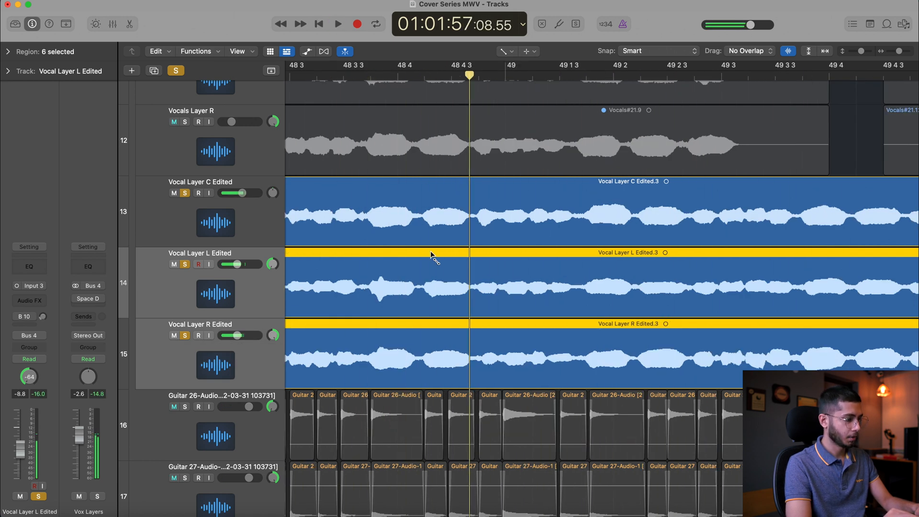
Extend the starts of the three edited regions at bar 46 back to bar 45 4 with the Pointer Tool
scroll(433, 254, "left", 10)
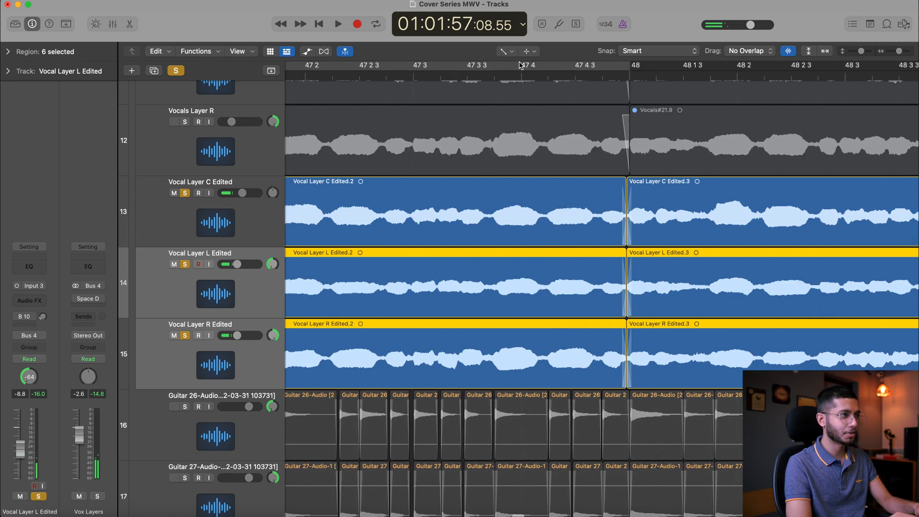
left_click(506, 51)
left_click(543, 64)
scroll(559, 283, "left", 10)
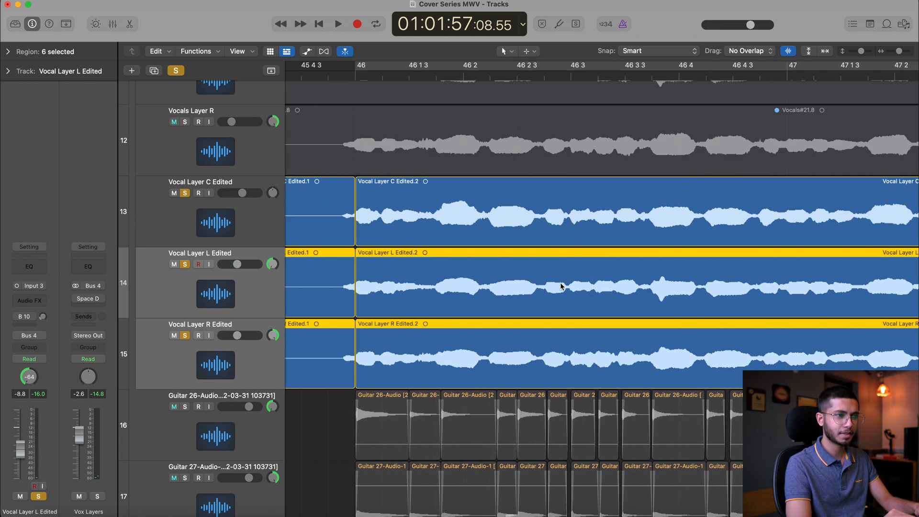
left_click(460, 227)
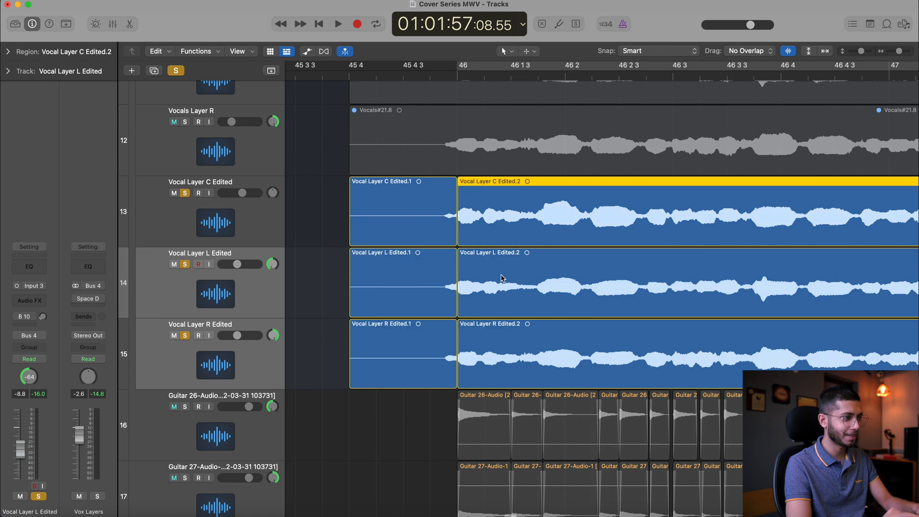
left_click(502, 278, "shift")
left_click(503, 354, "shift")
left_click_drag(459, 236, 407, 336)
left_click(335, 243)
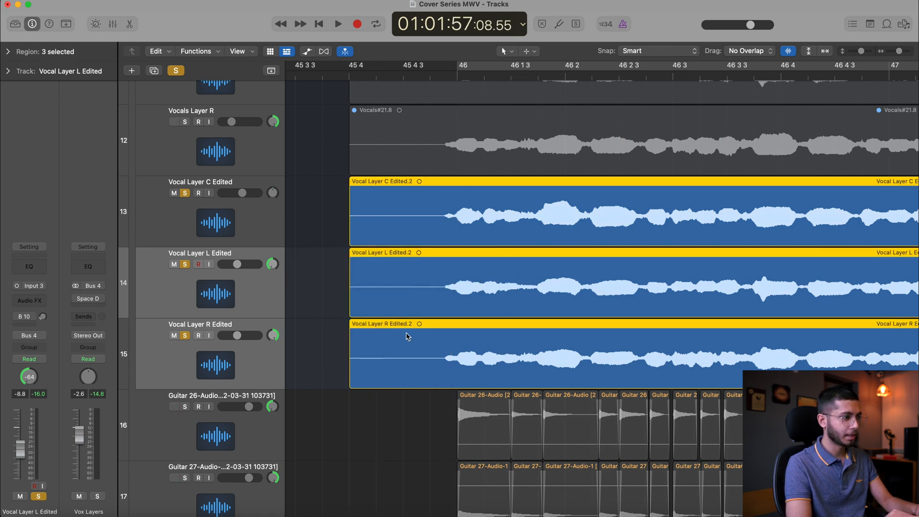
Split off and delete the silent lead-in of the three edited regions, just before the vocal entry
double_click(427, 345, "super")
left_click_drag(403, 437, 426, 355)
key("Delete")
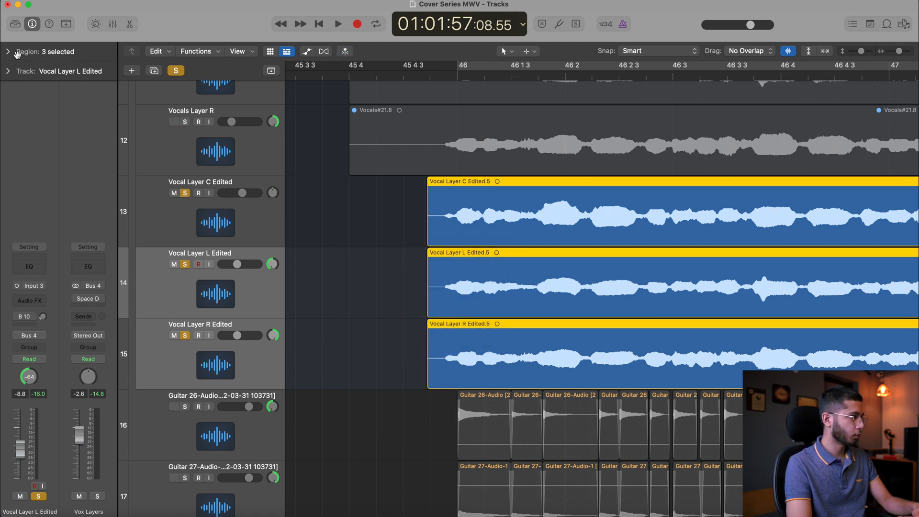
Set the fade-in of the three trimmed vocal layer regions to 168
left_click(8, 52)
left_click_drag(67, 170, 68, 153)
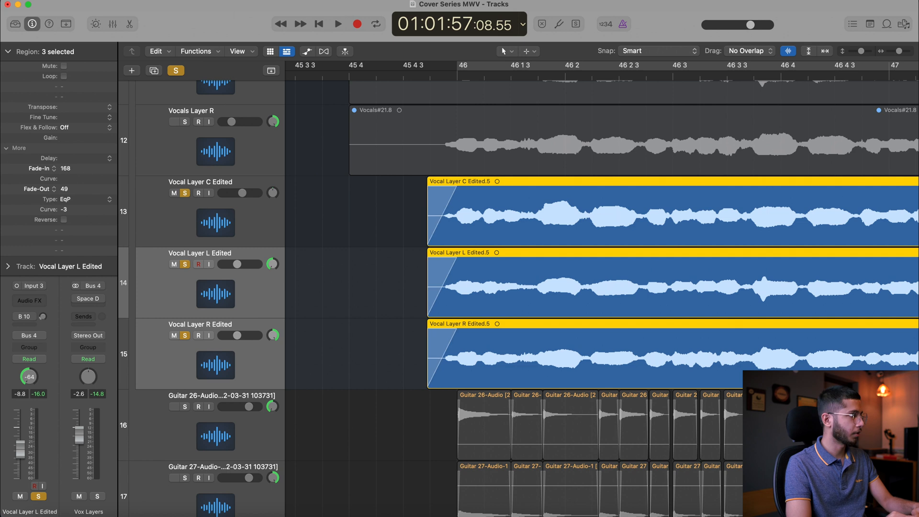
left_click(8, 51)
left_click(404, 242)
Copy the three edited vocal layer regions from bar 48 to bar 50
scroll(404, 245, "down", 5)
scroll(404, 246, "right", 2)
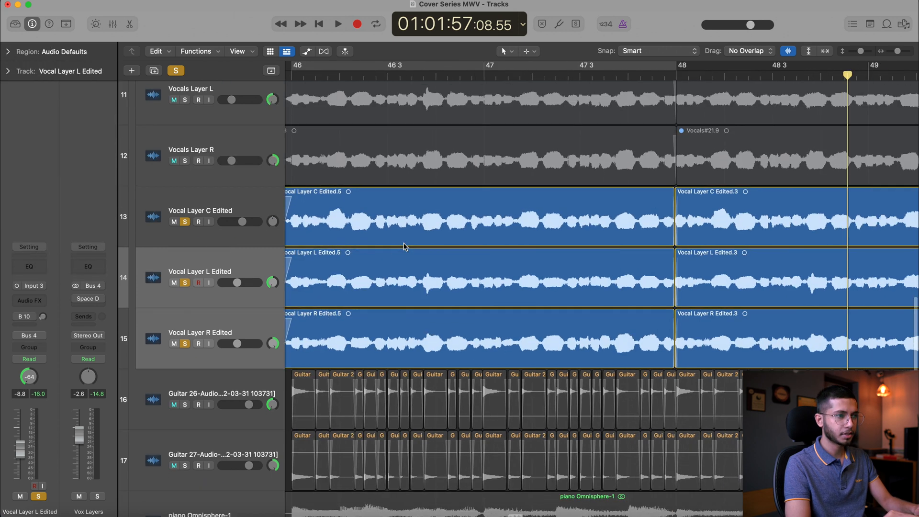
scroll(404, 246, "right", 3)
left_click_drag(645, 342, 395, 179)
left_click_drag(616, 334, 804, 228)
left_click(583, 75)
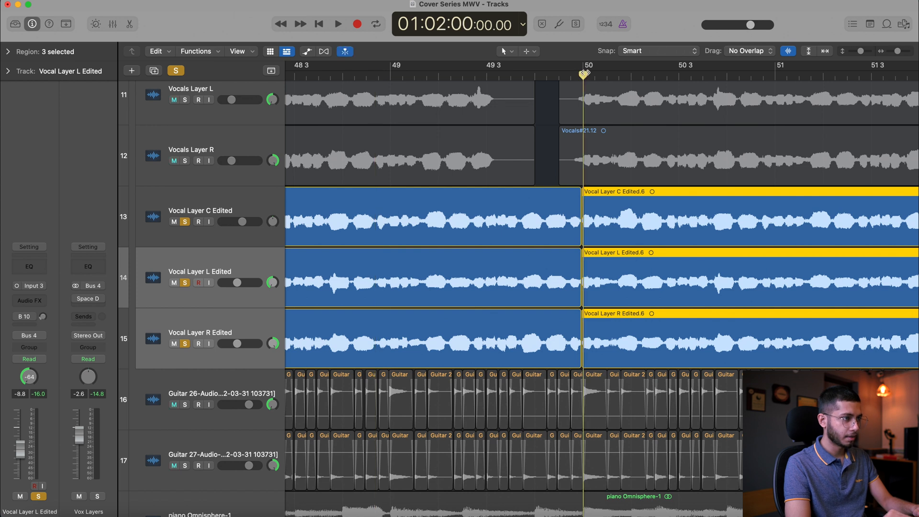
Select the six regions meeting near bar 50 and crossfade their joins with the Fade Tool
scroll(496, 131, "up", 5)
left_click(455, 171)
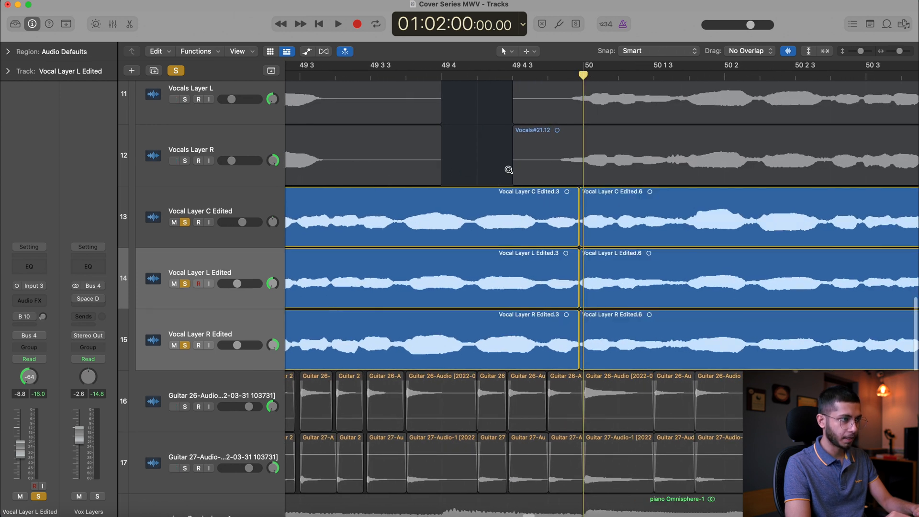
scroll(508, 169, "up", 2)
left_click(476, 77)
left_click(537, 220)
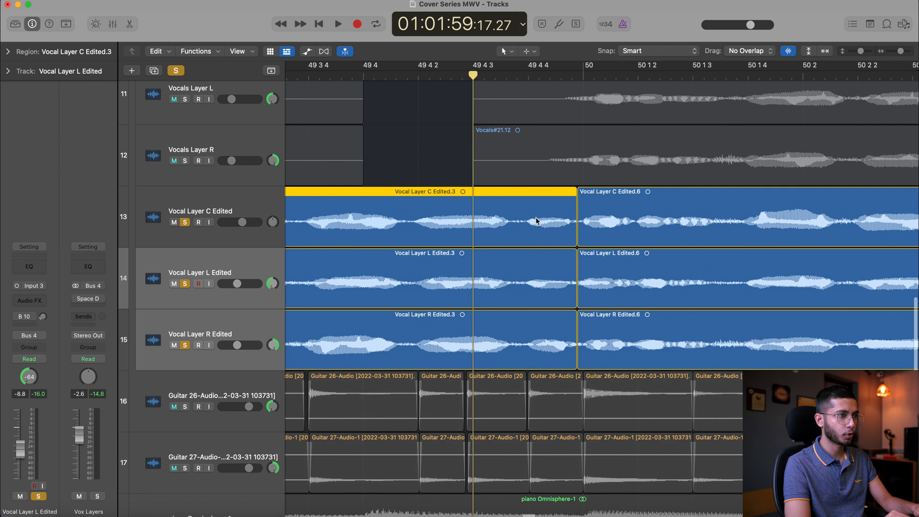
left_click(630, 222, "shift")
left_click(563, 277, "shift")
left_click(551, 348, "shift")
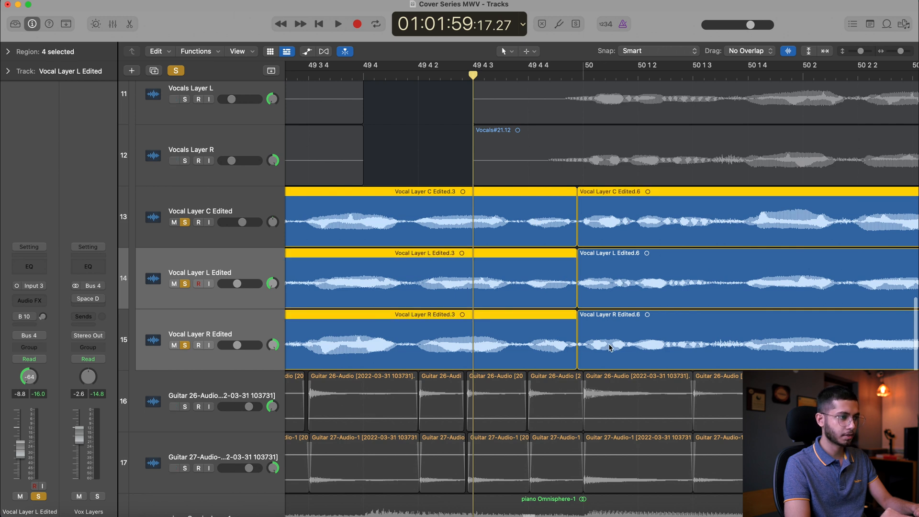
left_click(610, 347, "shift")
left_click(602, 297, "shift")
left_click(506, 54)
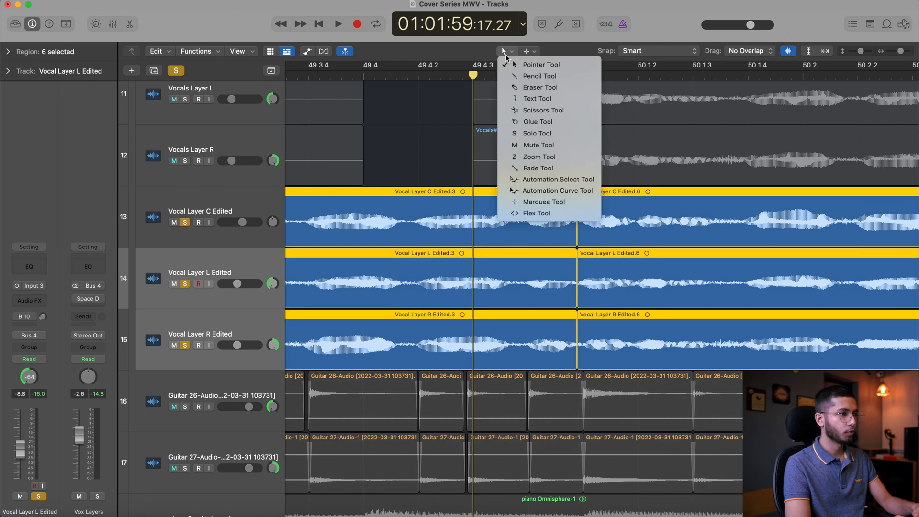
left_click(534, 169)
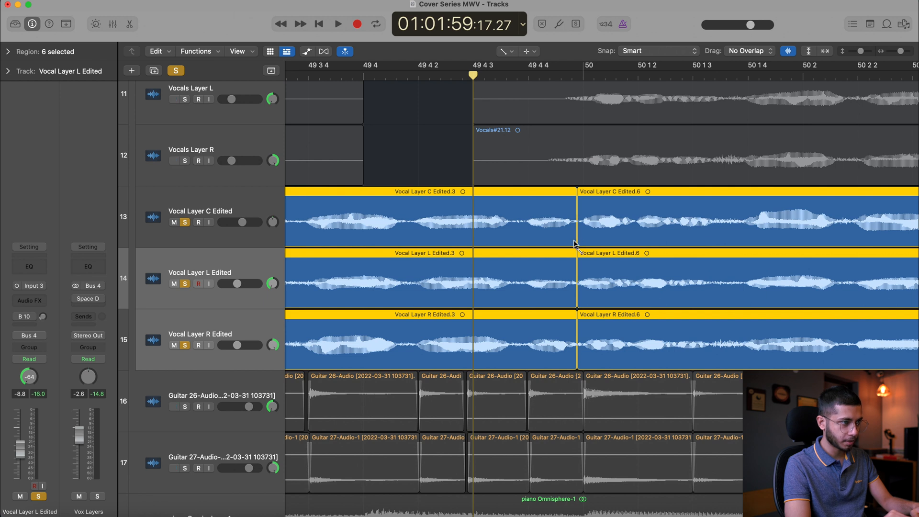
left_click_drag(570, 238, 571, 237)
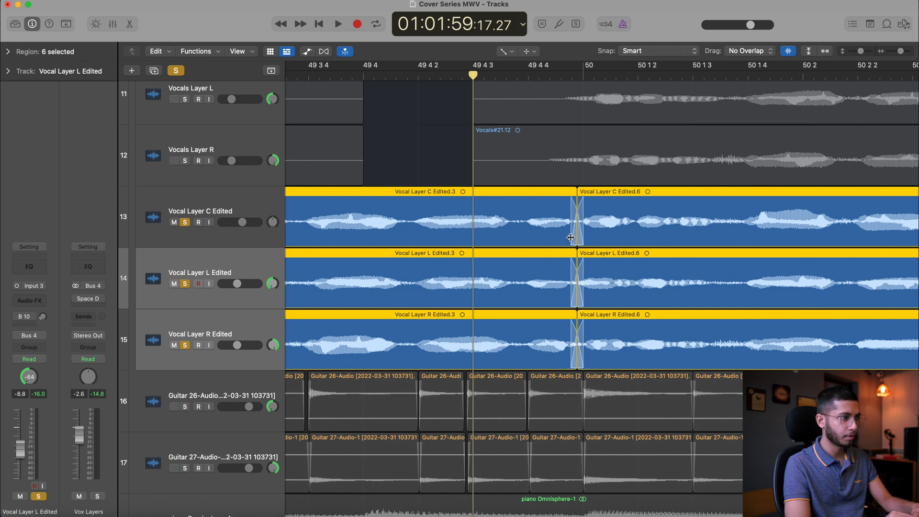
scroll(570, 237, "left", 20)
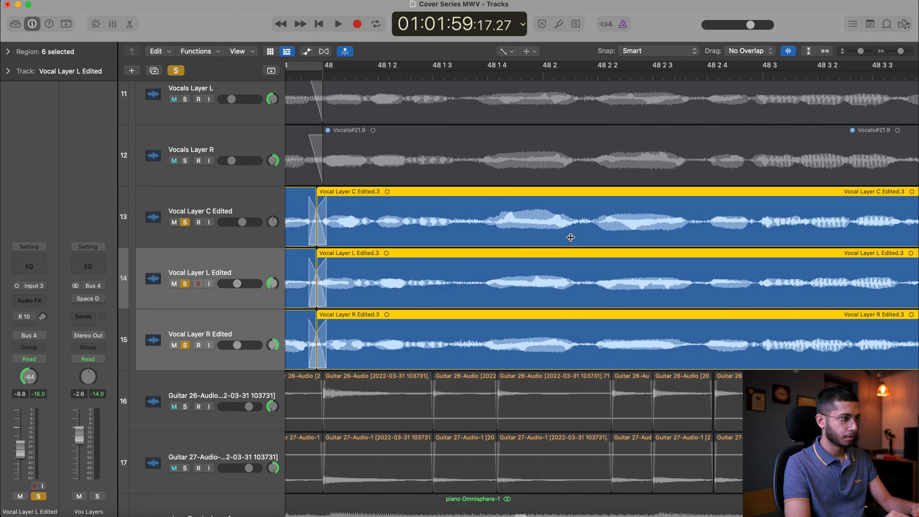
scroll(570, 237, "right", 20)
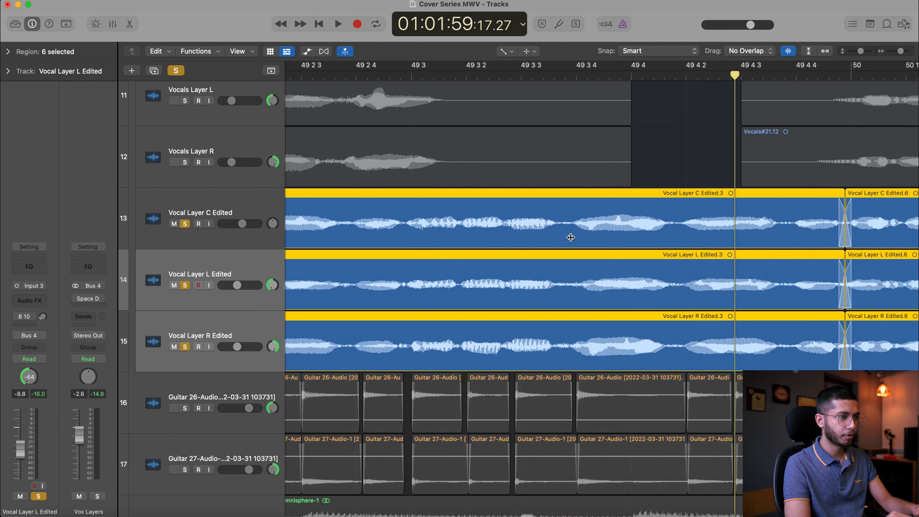
scroll(570, 237, "right", 10)
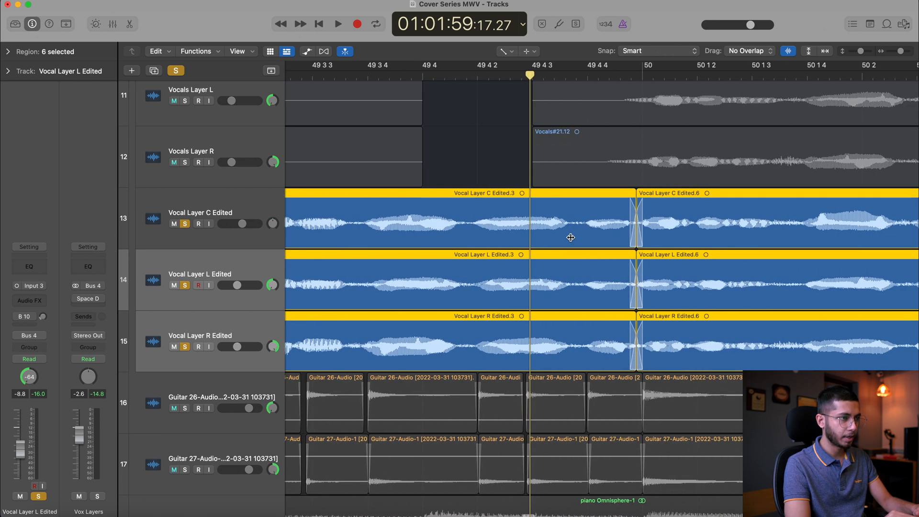
Undo the last fade edit at the join near bar 50 and switch back to the Pointer Tool
left_click(625, 238, "alt")
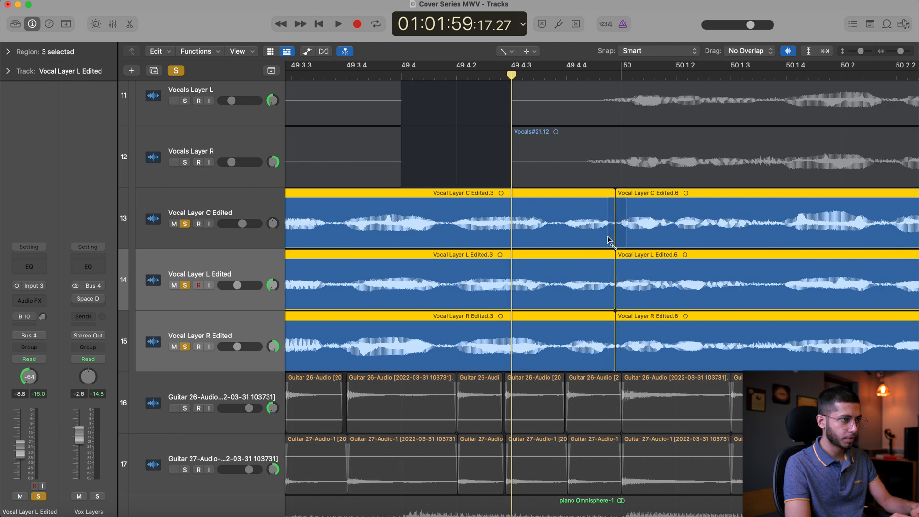
key("super+z")
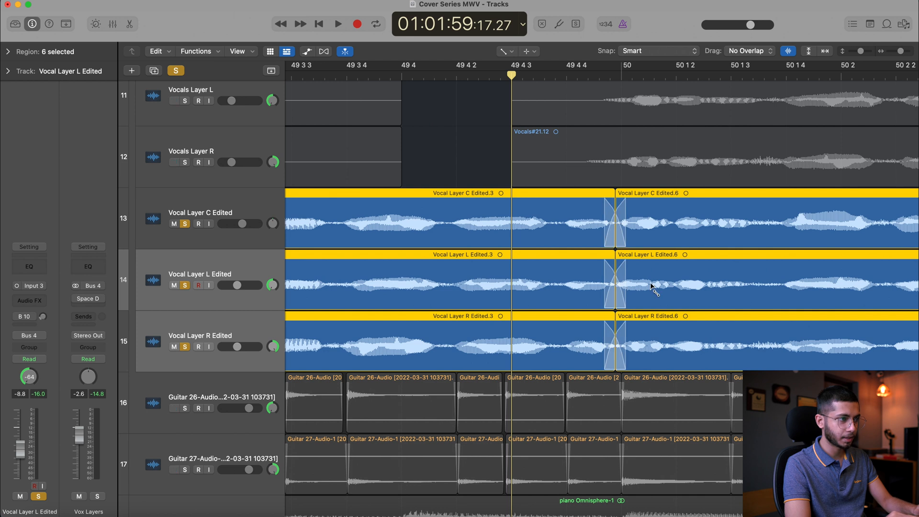
scroll(654, 289, "down", 5)
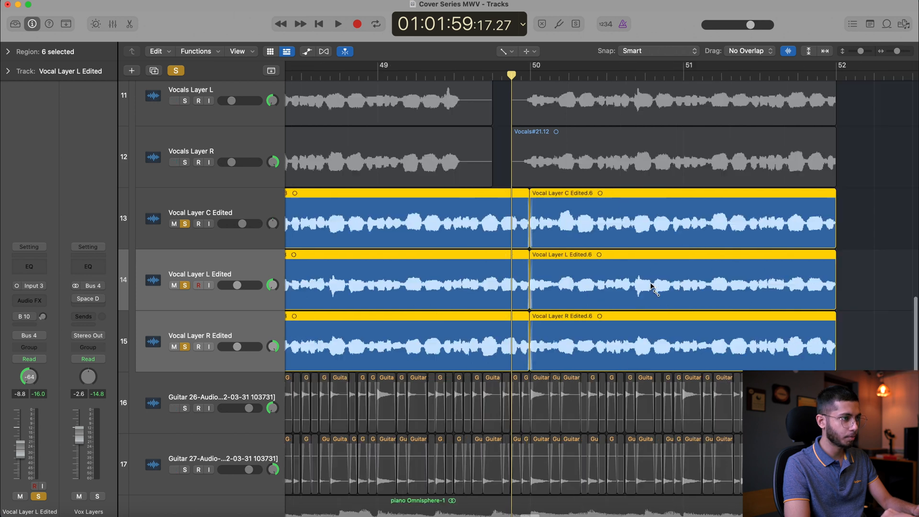
left_click(507, 52)
left_click(540, 64)
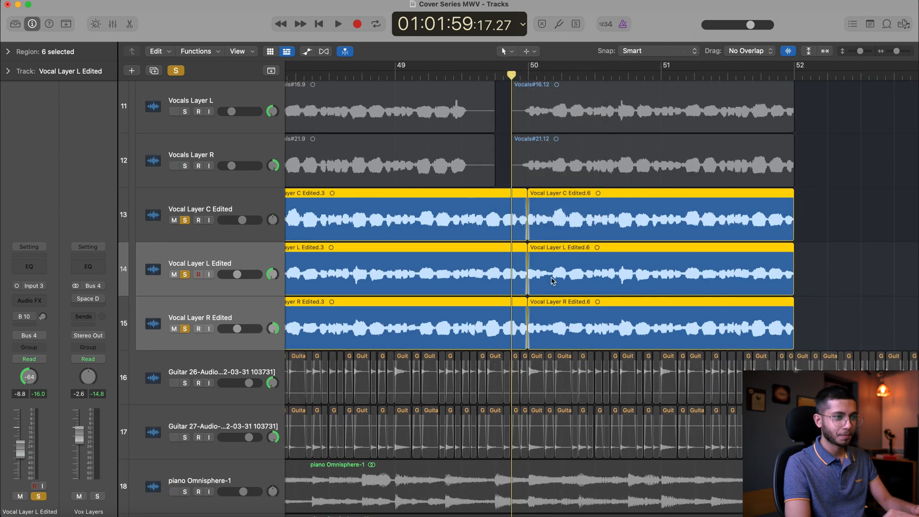
Select the three edited vocal layer regions starting at bar 50 and show their region parameters
scroll(552, 281, "down", 5)
scroll(553, 281, "up", 5)
scroll(553, 281, "left", 2)
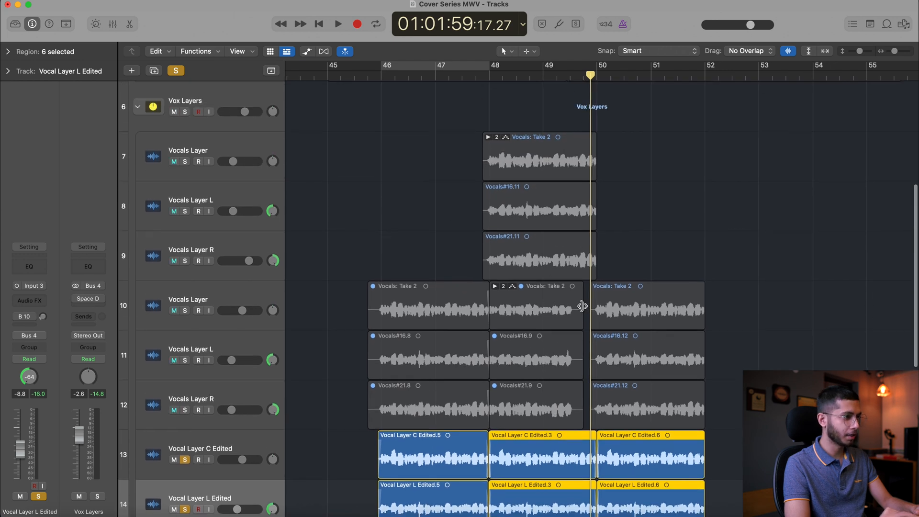
scroll(582, 306, "down", 4)
left_click(642, 257)
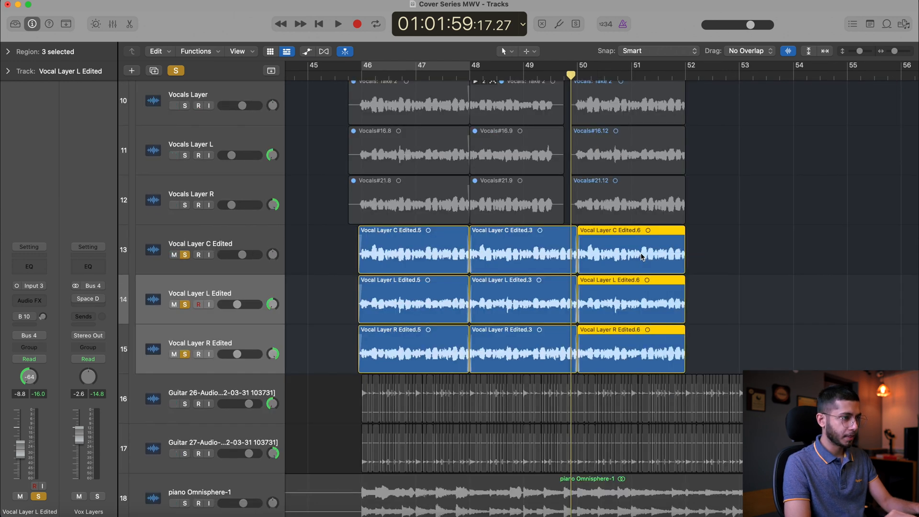
scroll(641, 257, "up", 3)
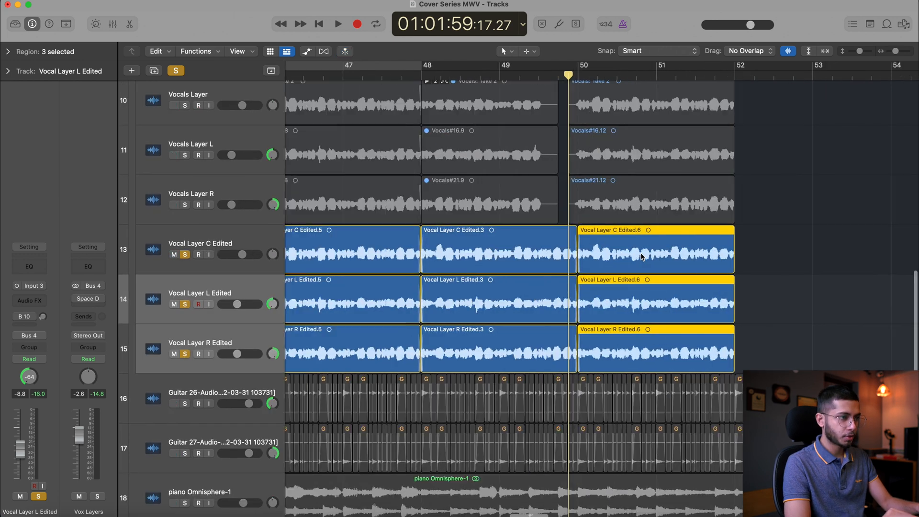
left_click(9, 51)
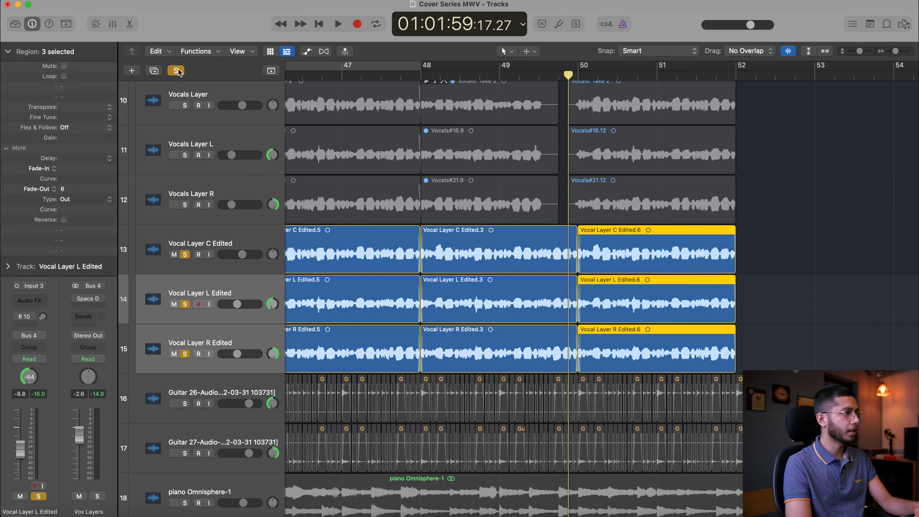
Clear all track solos and mute the six original vocal layer regions that are still active around bars 48 to 52
left_click(178, 71)
scroll(428, 136, "left", 5)
scroll(429, 135, "up", 3)
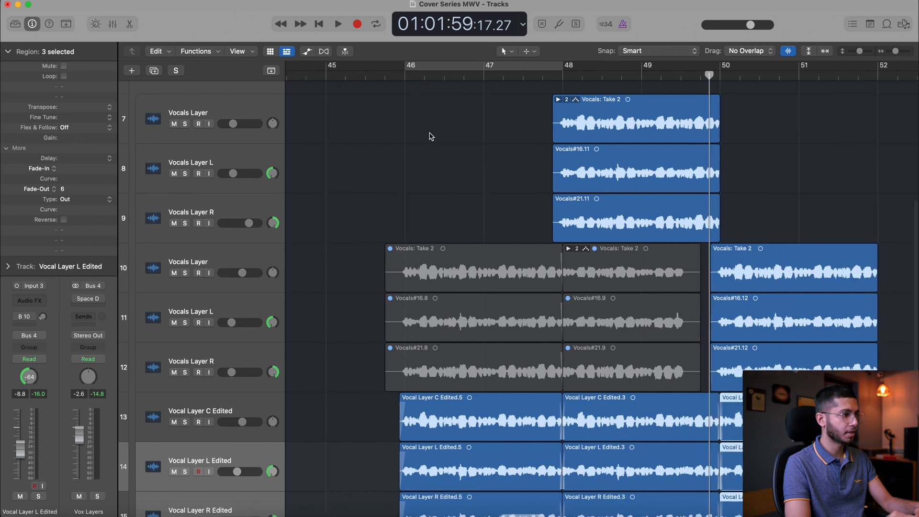
scroll(429, 135, "up", 1)
left_click_drag(846, 245, 798, 310)
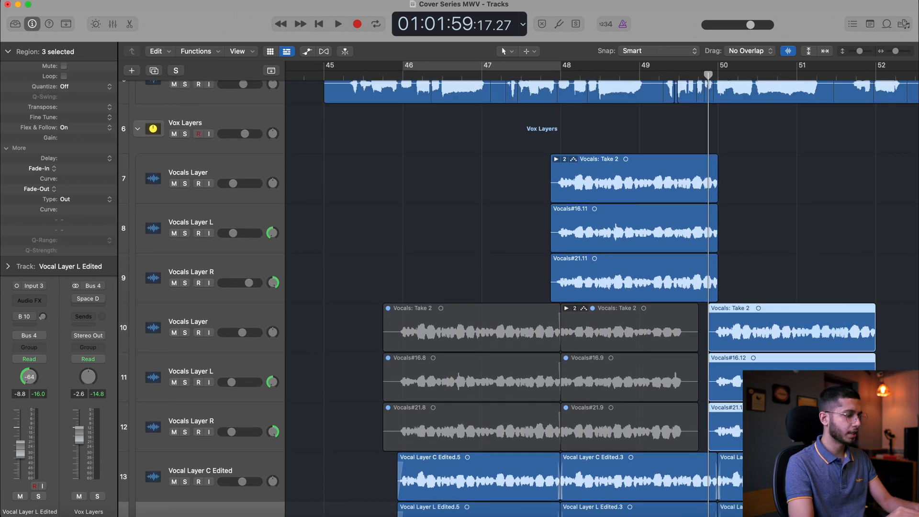
key("ctrl+m")
left_click_drag(763, 286, 646, 193)
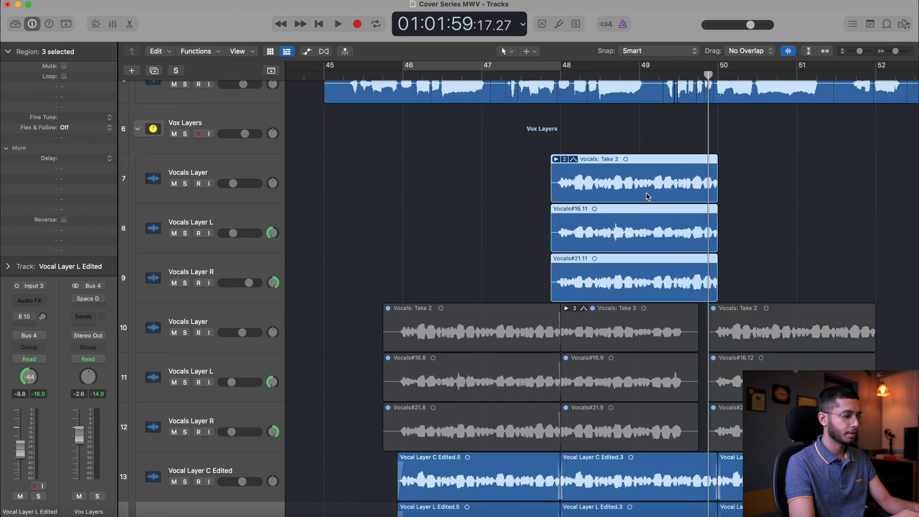
key("ctrl+m")
Select the six original Vocals Layer tracks and shrink them all to minimum height
left_click(212, 168)
left_click(218, 412, "shift")
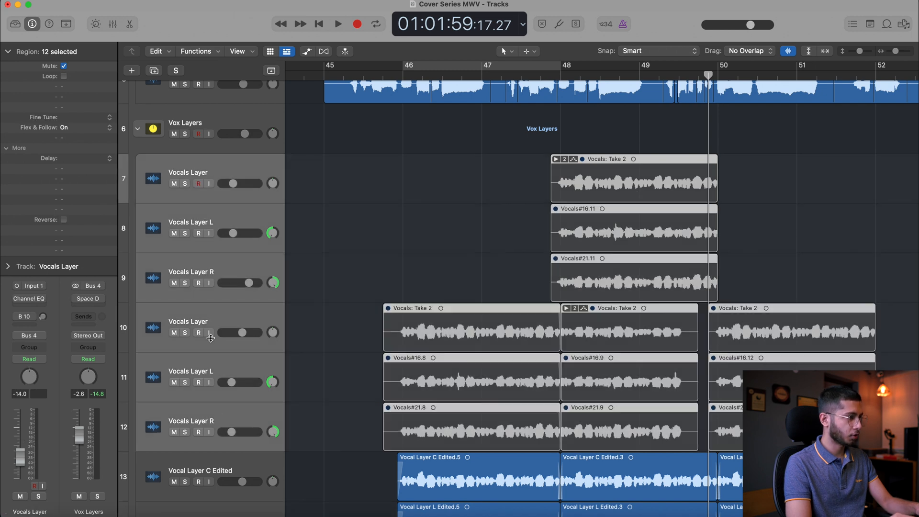
left_click_drag(213, 193, 214, 143)
left_click_drag(218, 208, 205, 117)
left_click(218, 224)
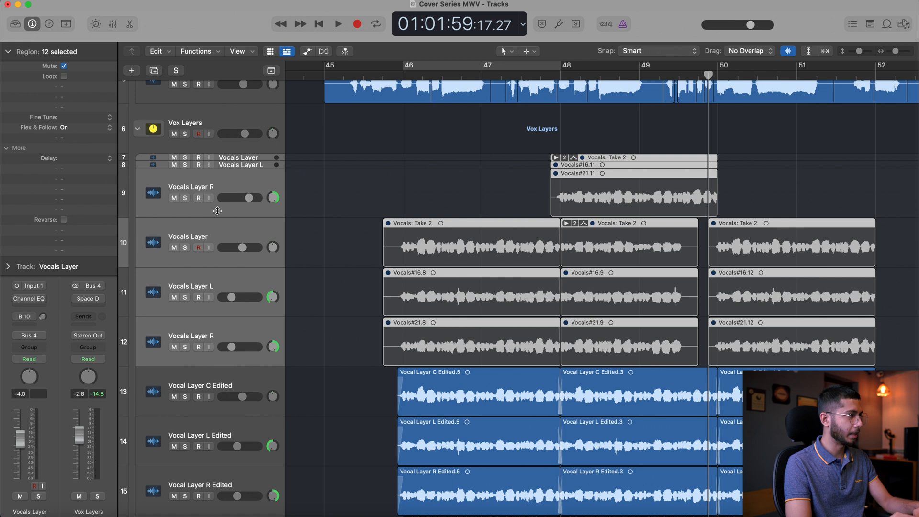
left_click_drag(217, 211, 215, 128)
left_click_drag(216, 222, 213, 140)
left_click_drag(217, 238, 216, 159)
left_click(343, 222)
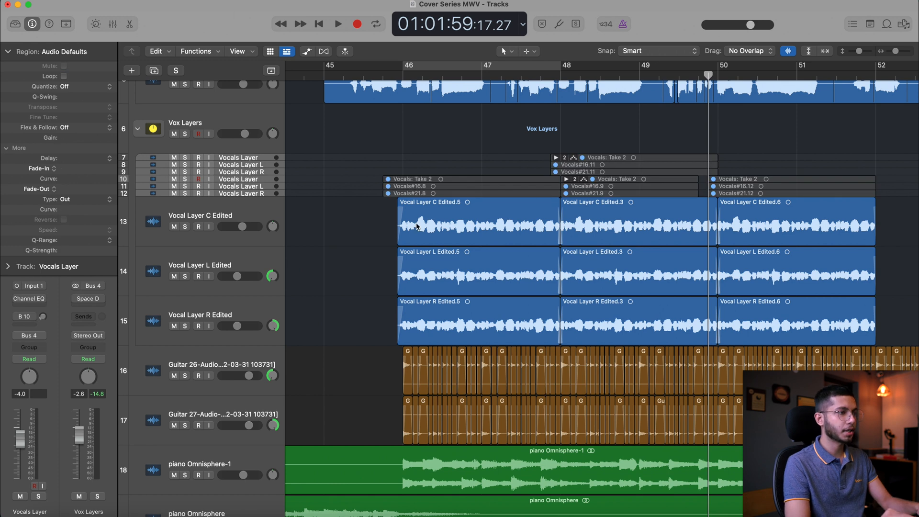
Move the three edited vocal layer tracks to the top of the Vox Layers stack and collapse the region parameters
left_click(204, 208)
left_click(229, 303, "shift")
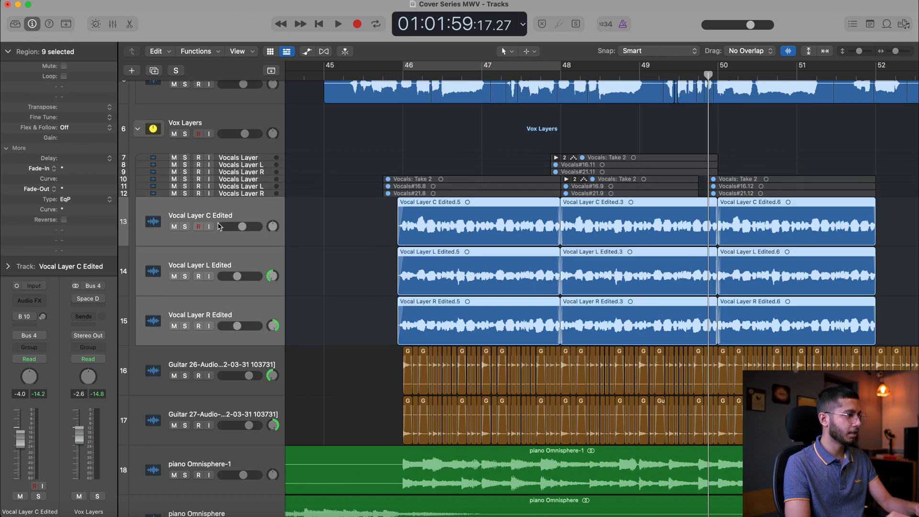
left_click_drag(216, 213, 208, 124)
left_click(4, 53)
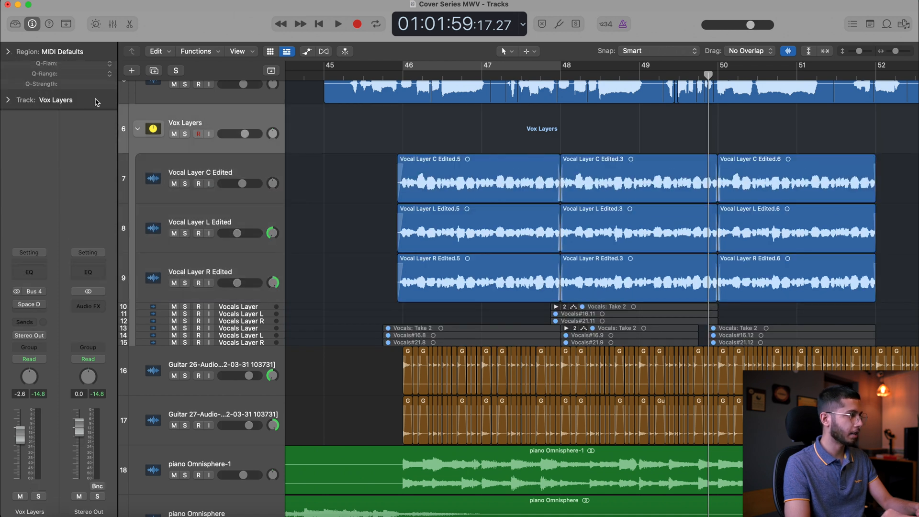
left_click(205, 167)
left_click(252, 116)
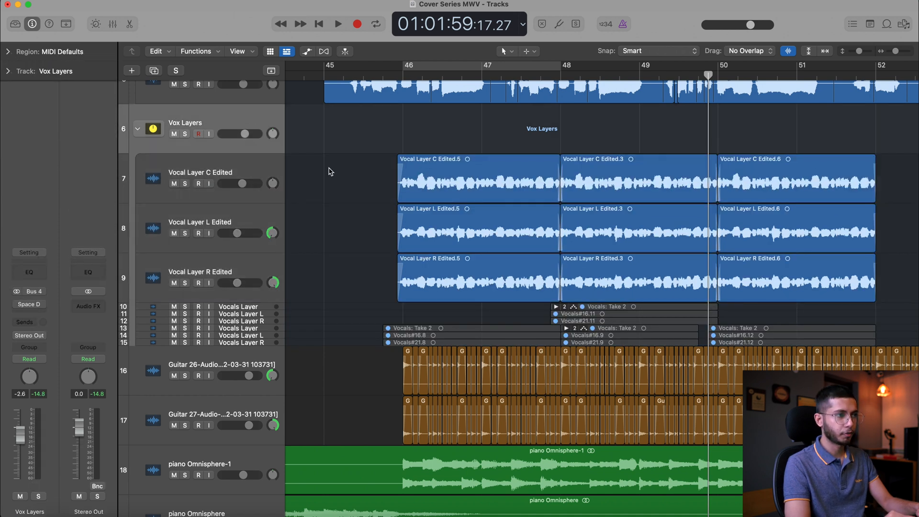
During playback from just before bar 45, lower both Guitar tracks' volume to -2.3 dB
scroll(331, 171, "right", 2)
scroll(330, 172, "left", 2)
scroll(330, 171, "up", 1)
double_click(292, 79)
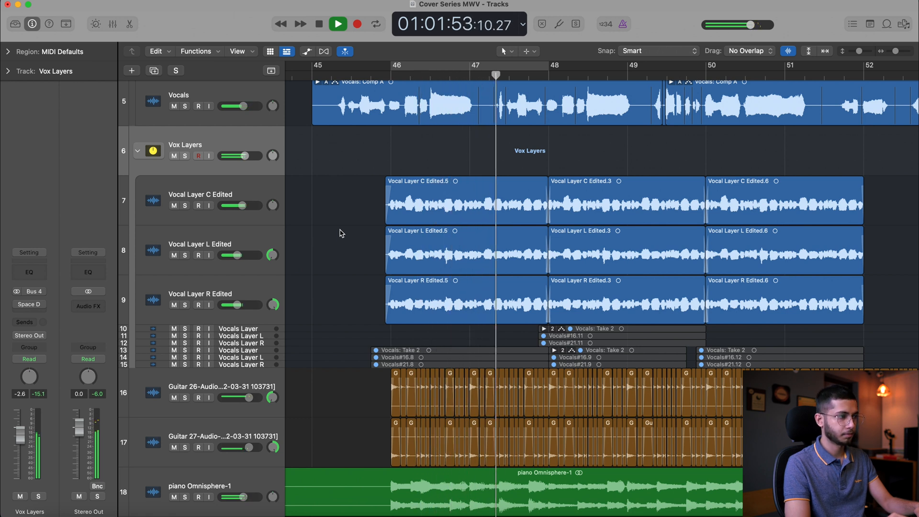
left_click(231, 387)
left_click(232, 433, "shift")
left_click_drag(248, 398, 241, 400)
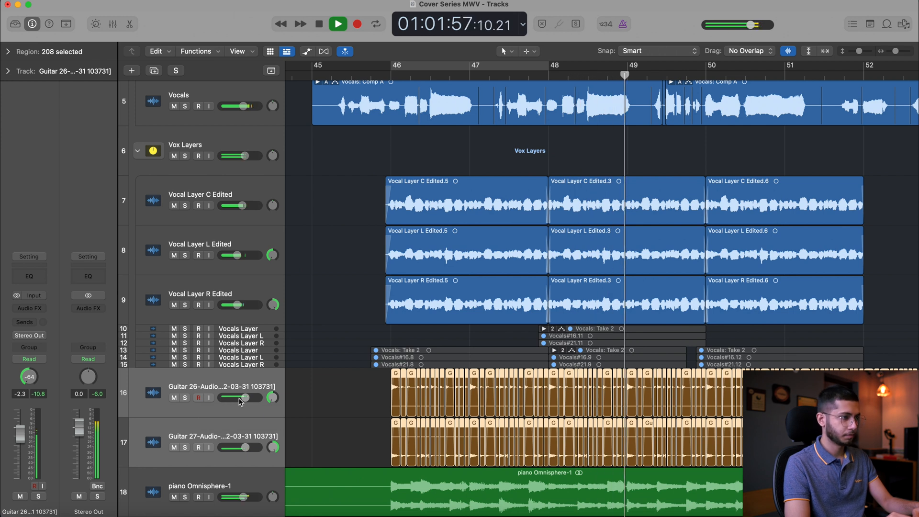
left_click(360, 397)
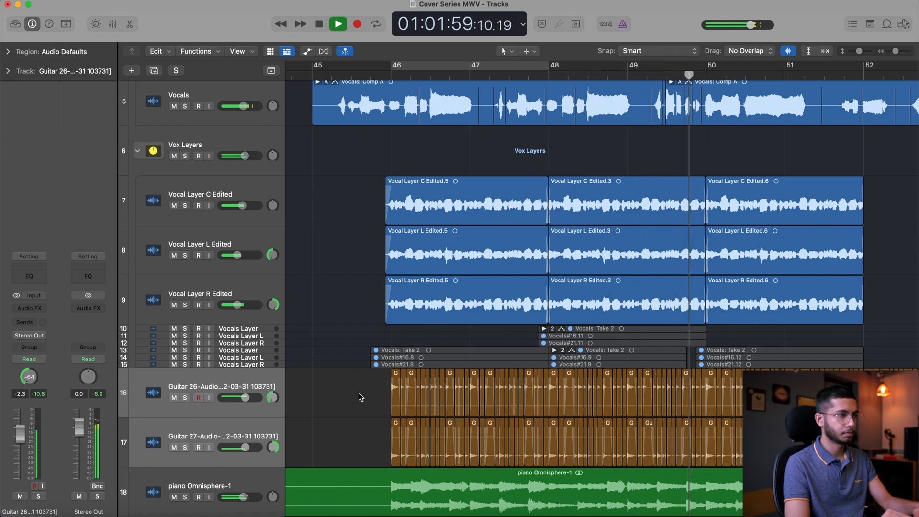
Listen to the rest of the layered vocal section up to about bar 54
key("super+Left")
scroll(361, 397, "right", 5)
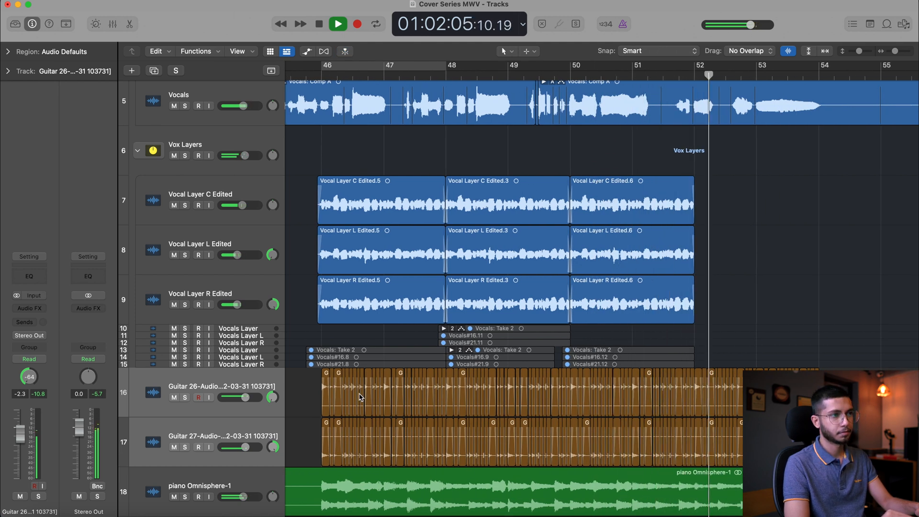
scroll(361, 396, "up", 2)
scroll(360, 397, "right", 1)
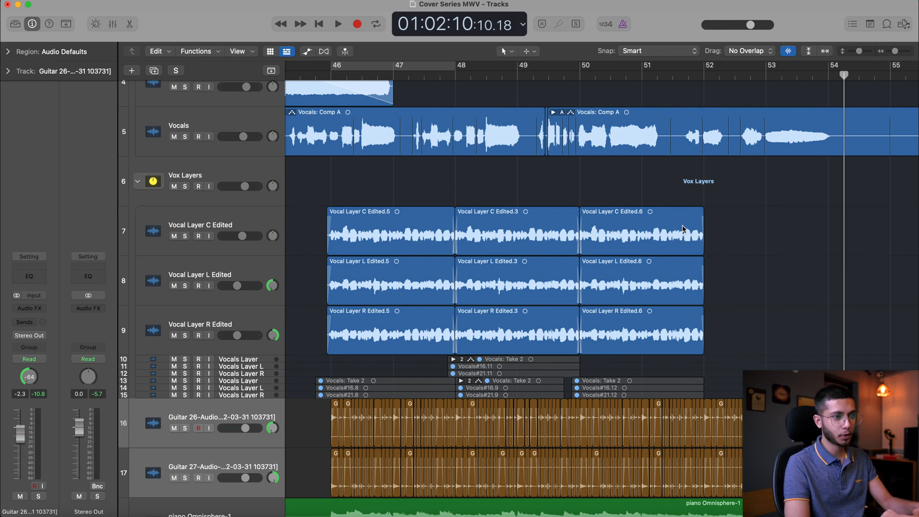
scroll(848, 357, "down", 3)
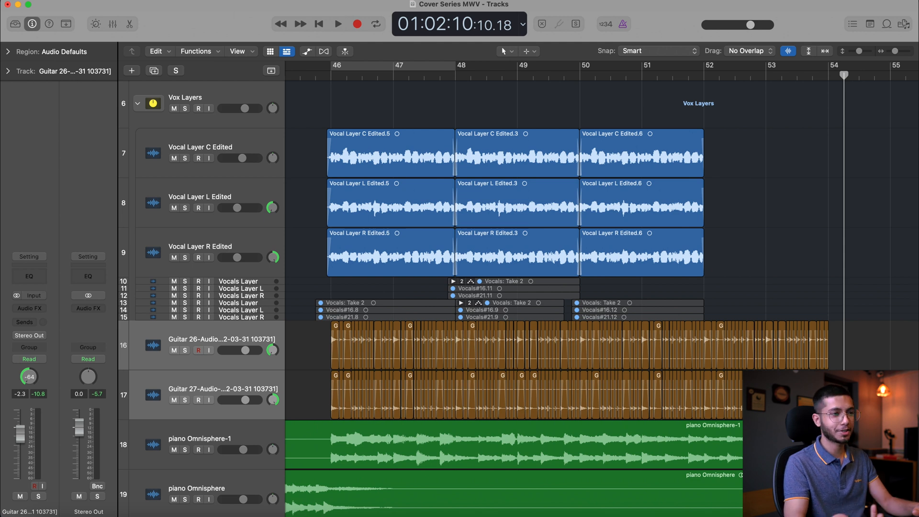
left_click_drag(721, 295, 828, 407)
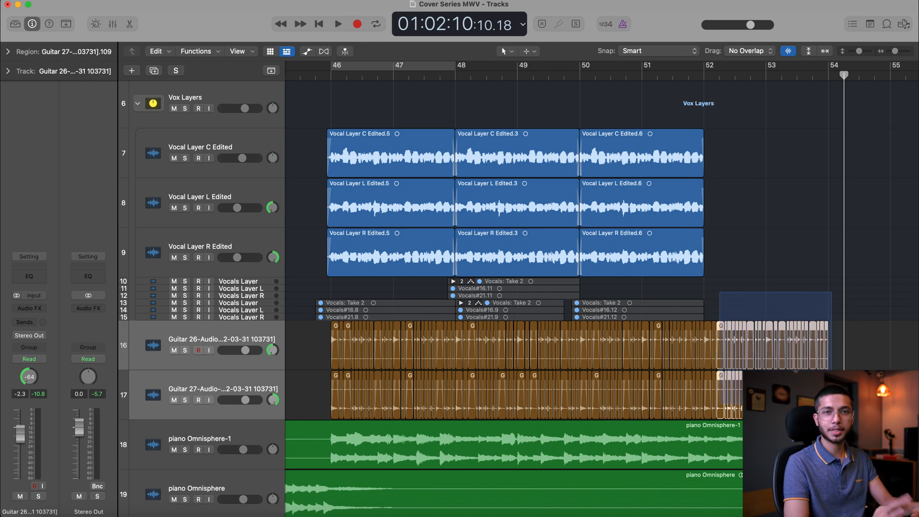
left_click(757, 214)
scroll(756, 213, "left", 2)
scroll(758, 216, "up", 2)
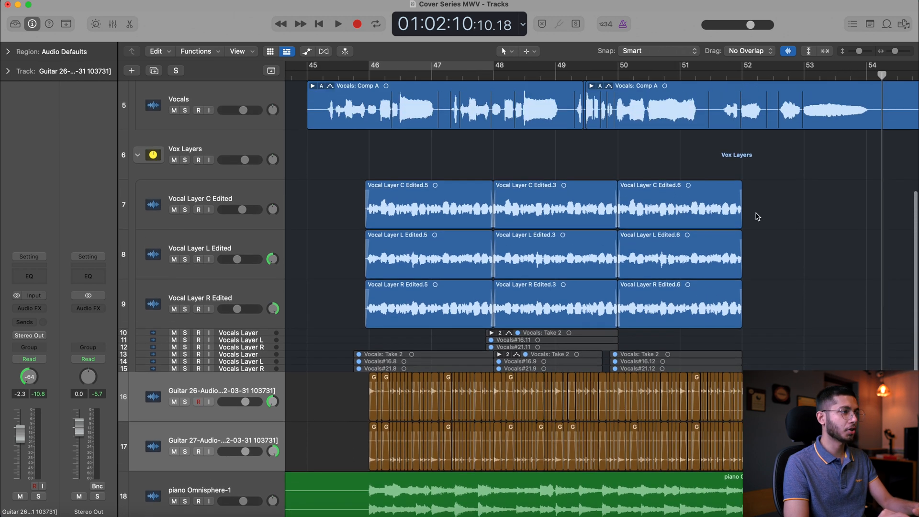
During playback from just after bar 47, lower the Vox Layers volume slightly and set both Guitar tracks to -3.8 dB
scroll(756, 216, "up", 1)
left_click(446, 78)
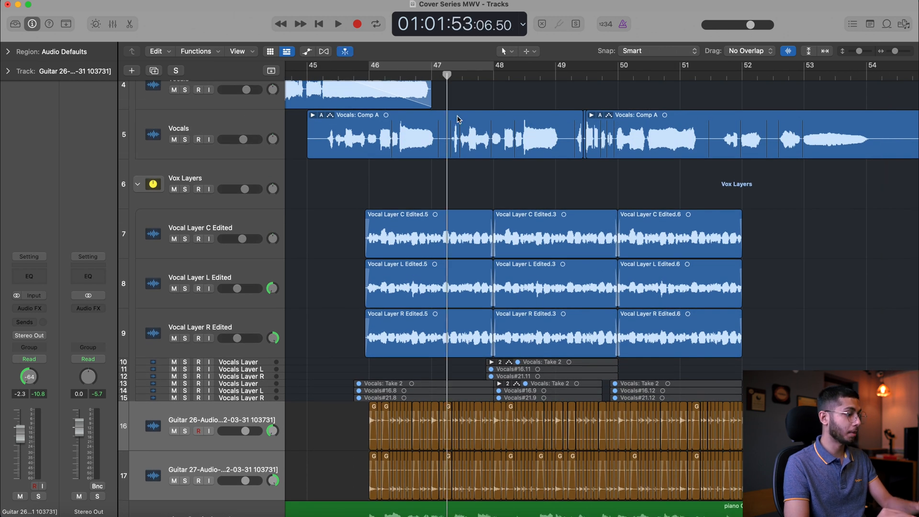
scroll(457, 119, "up", 3)
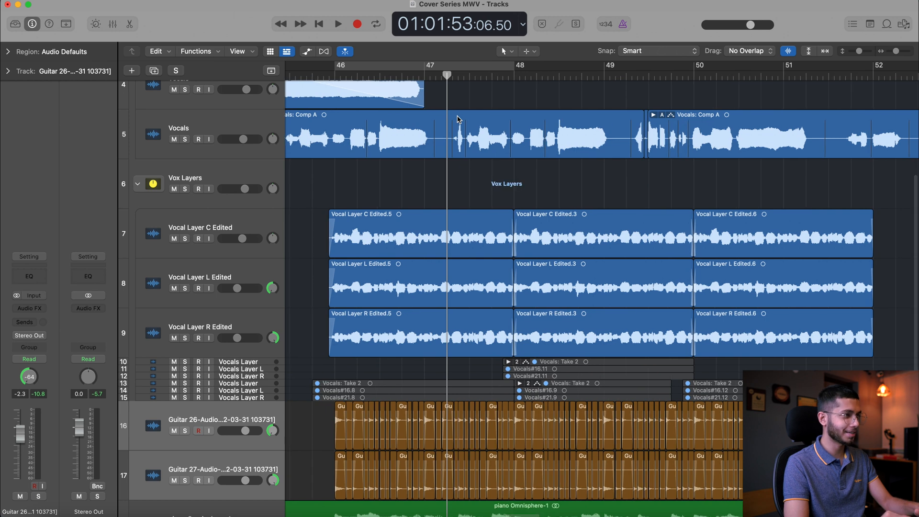
scroll(457, 120, "down", 1)
scroll(457, 120, "left", 1)
key("space")
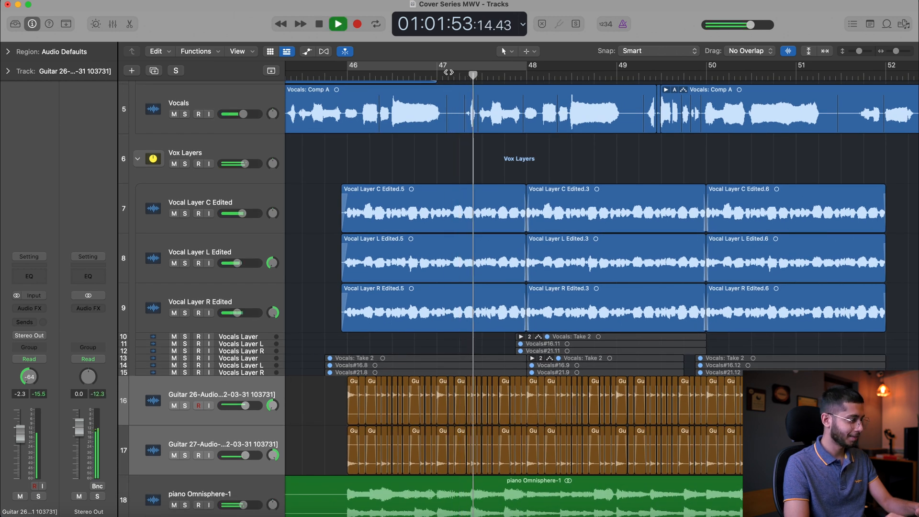
left_click_drag(245, 164, 241, 165)
left_click_drag(245, 406, 242, 406)
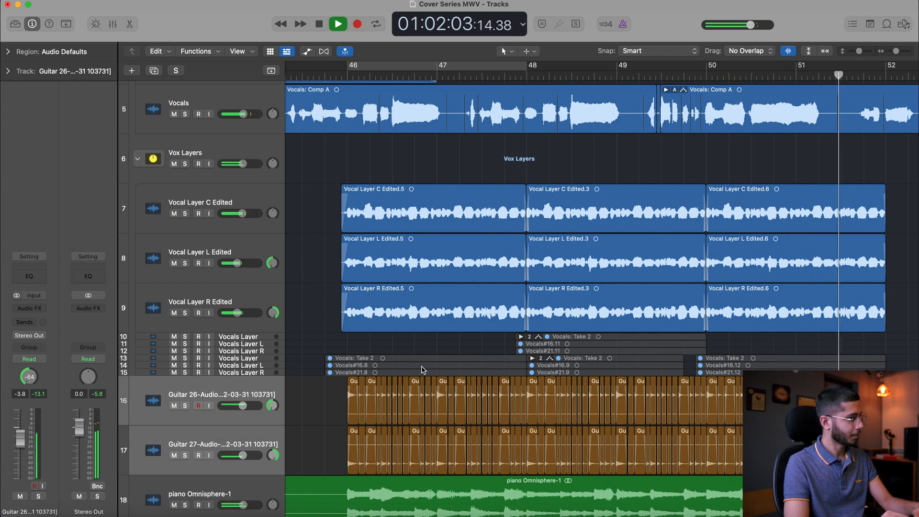
key("space")
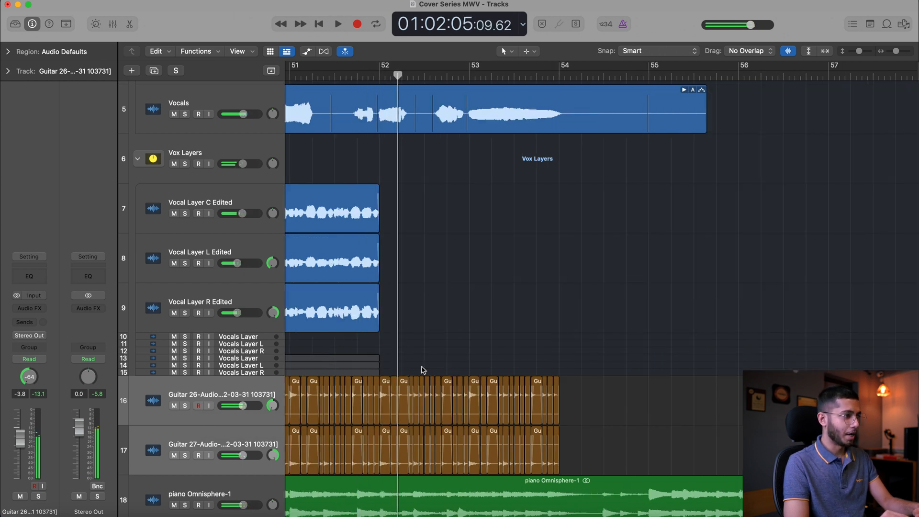
scroll(423, 370, "left", 10)
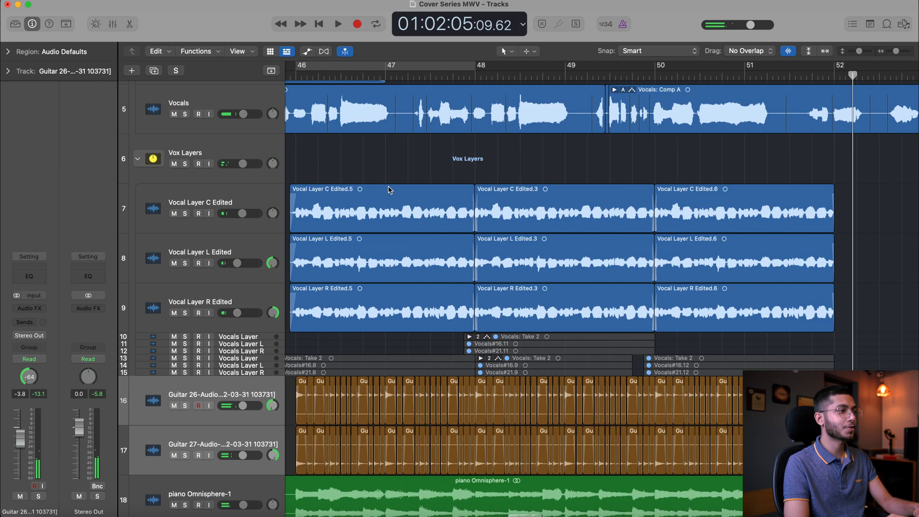
scroll(388, 190, "up", 8)
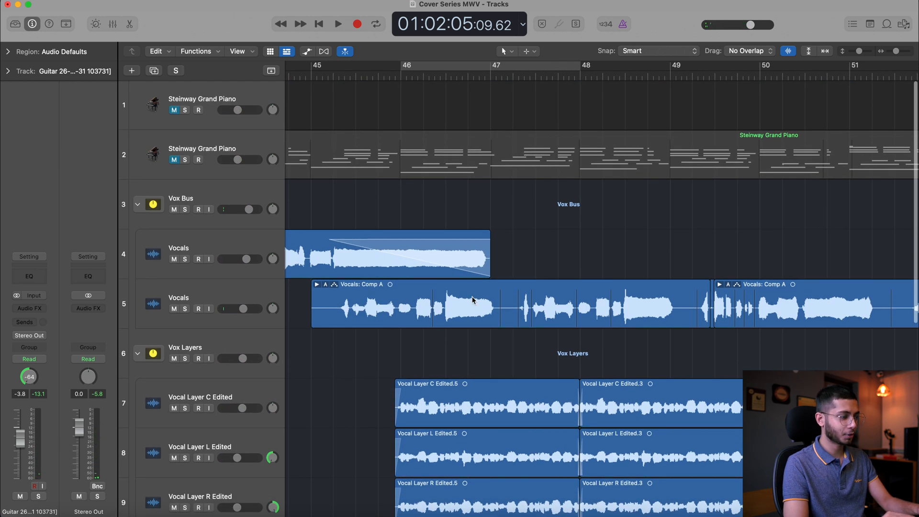
scroll(472, 300, "down", 8)
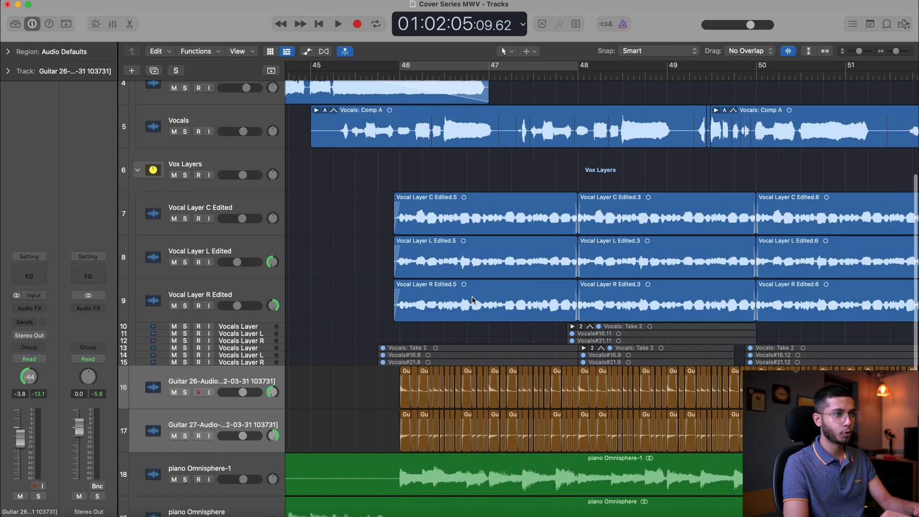
scroll(472, 300, "down", 2)
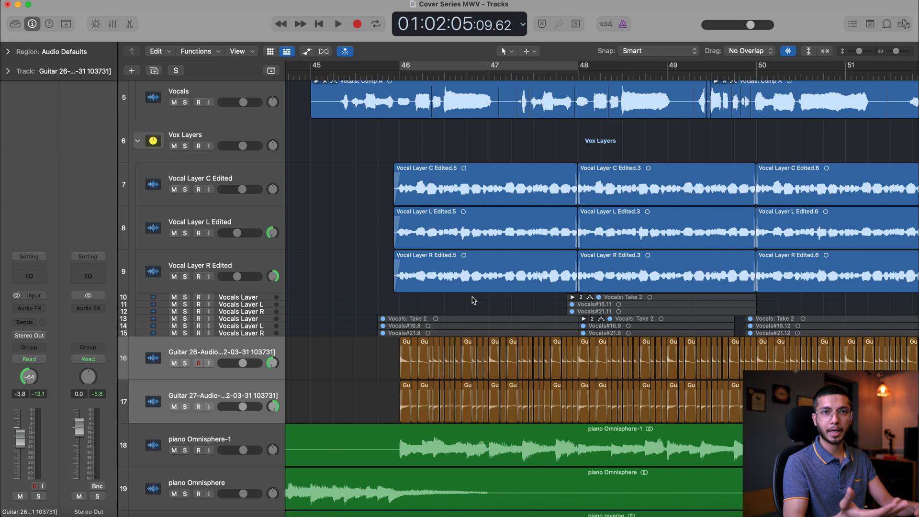
scroll(473, 300, "right", 4)
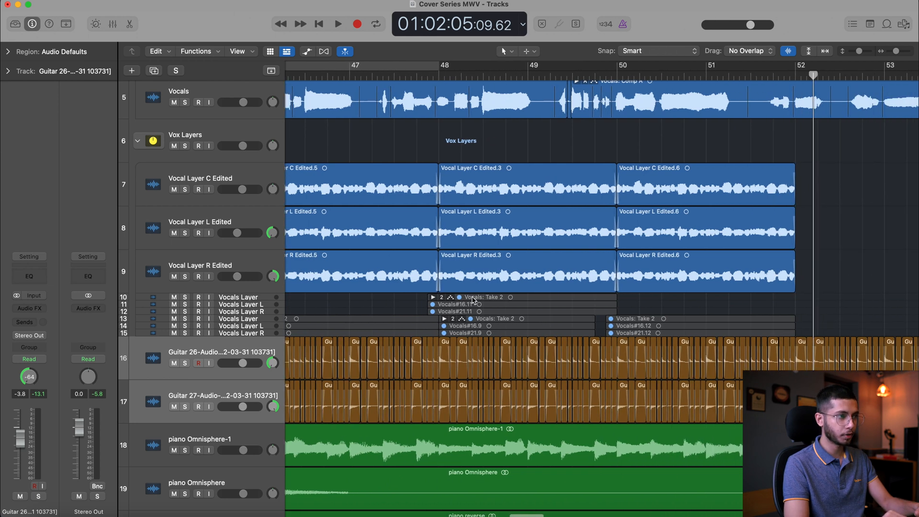